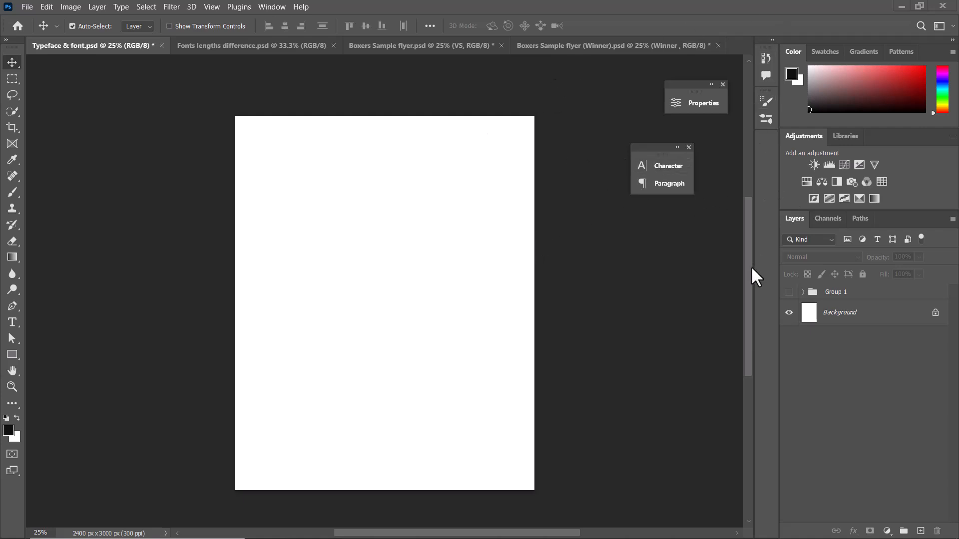
pyautogui.click(12, 322)
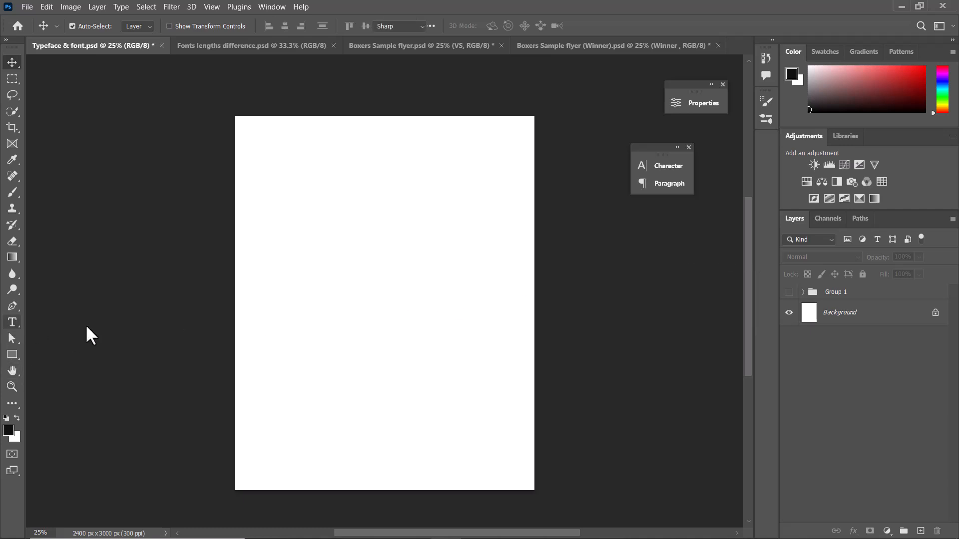
pyautogui.click(289, 250)
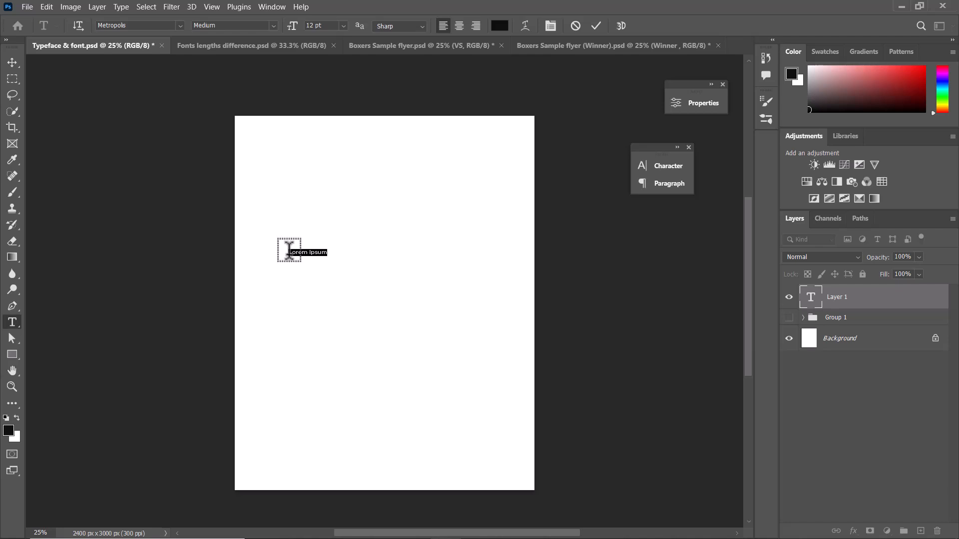
pyautogui.write('TY')
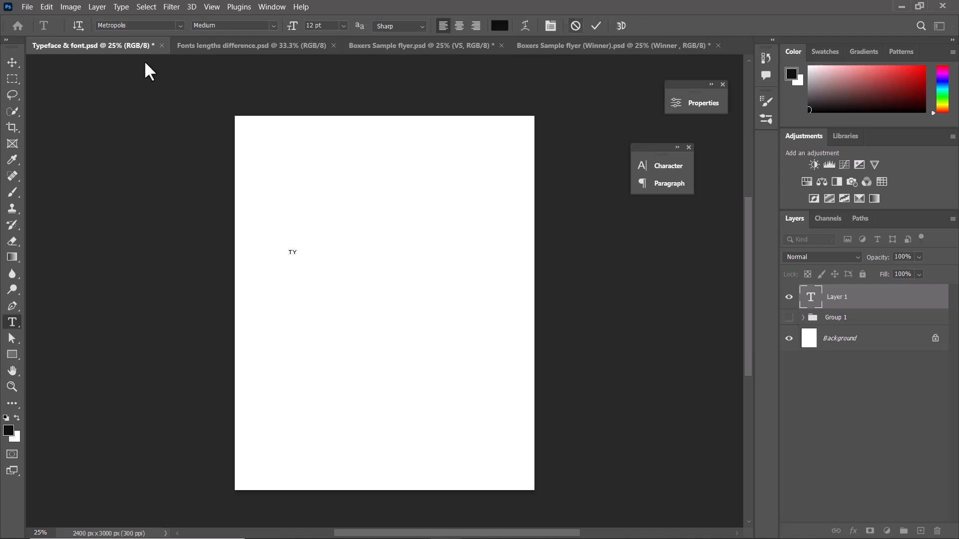
pyautogui.press('Escape')
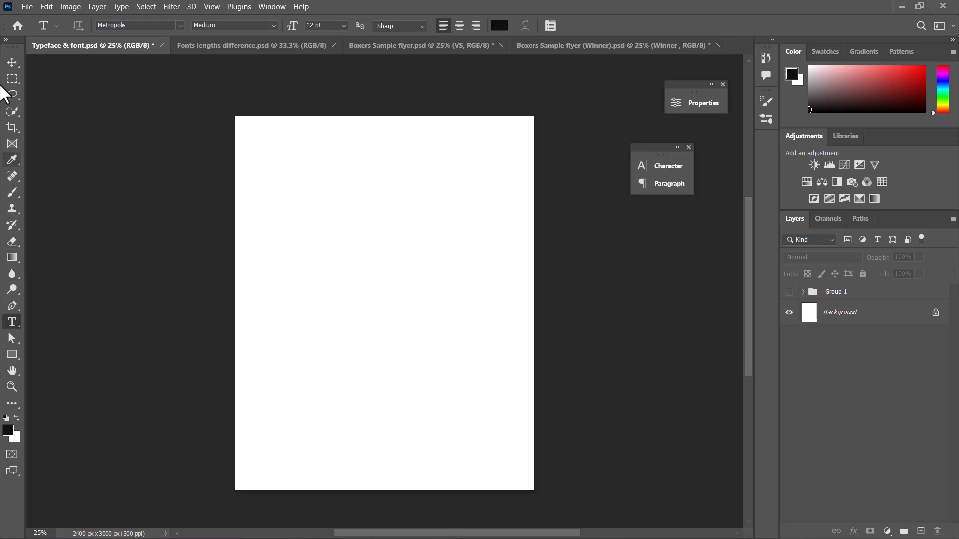
# Add the horizontal text "Typography" to the upper part of the blank page and shift it slightly down and to the left.
pyautogui.rightClick(10, 321)
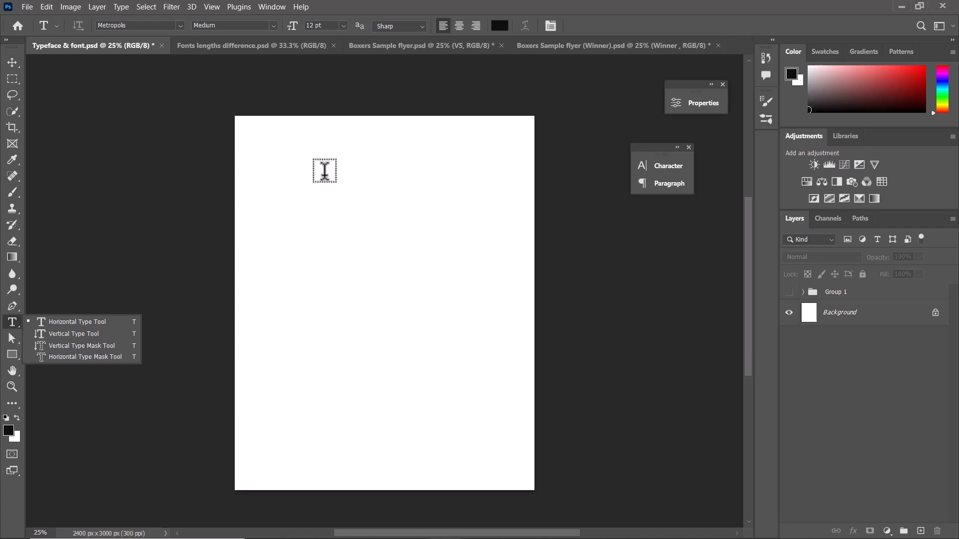
pyautogui.click(67, 323)
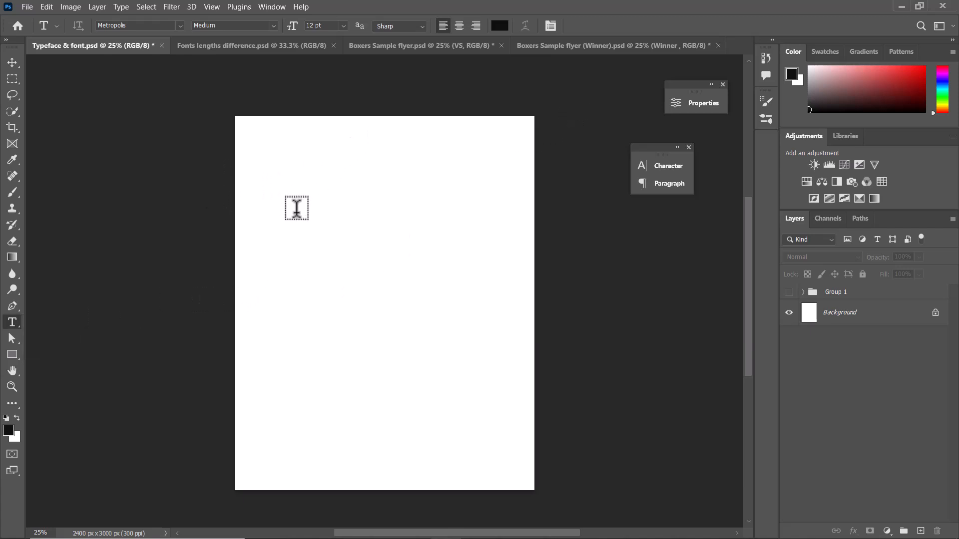
pyautogui.click(290, 188)
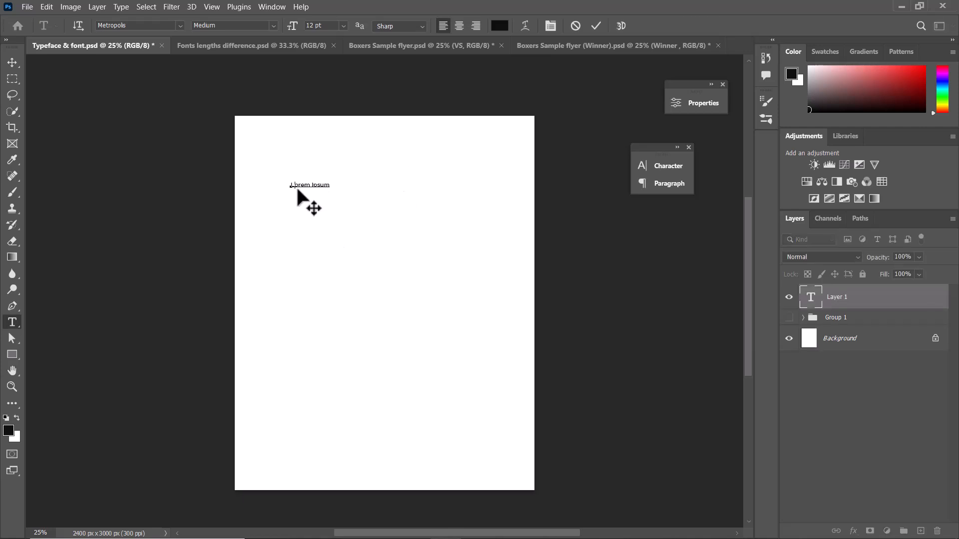
pyautogui.press('BackSpace')
pyautogui.press('BackSpace')
pyautogui.press('BackSpace')
pyautogui.write('Typography')
pyautogui.click(13, 62)
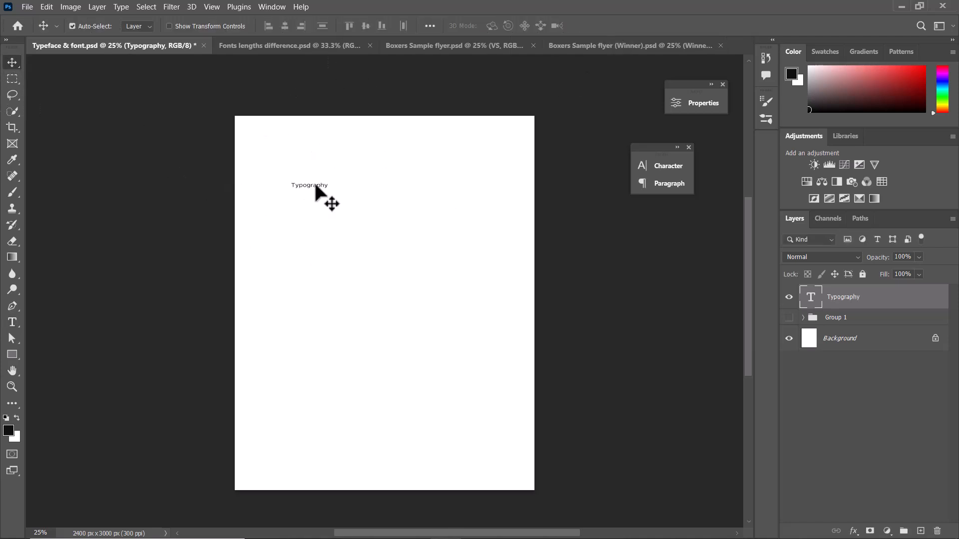
pyautogui.moveTo(316, 186)
pyautogui.mouseDown()
pyautogui.moveTo(350, 221)
pyautogui.moveTo(307, 194)
pyautogui.mouseUp()
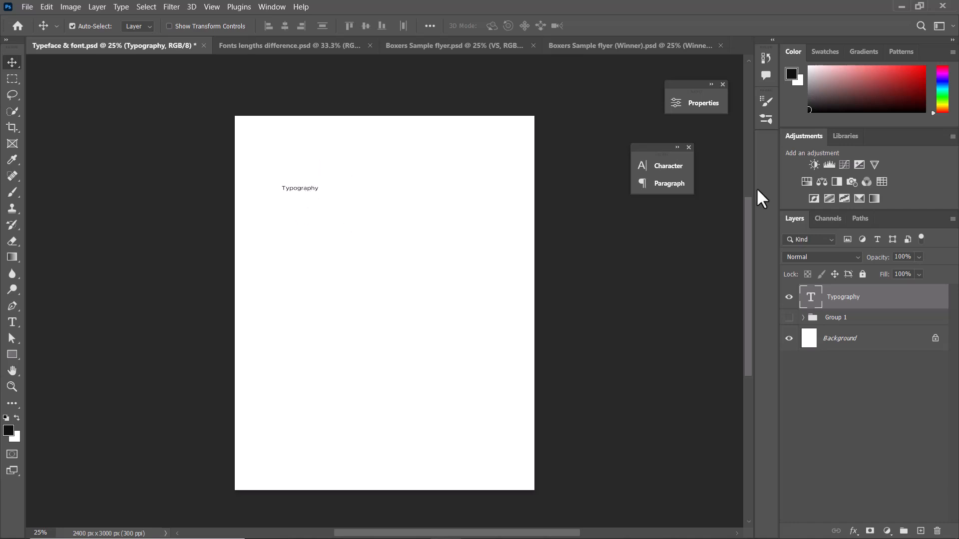
# Close the floating Character/Paragraph group and the floating Properties group.
pyautogui.moveTo(655, 157); pyautogui.dragTo(596, 145)
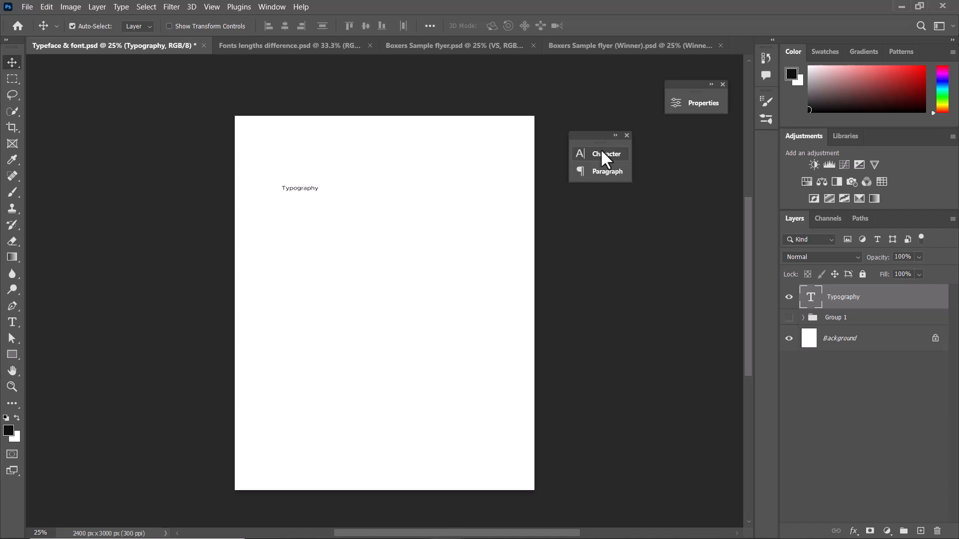
pyautogui.click(627, 134)
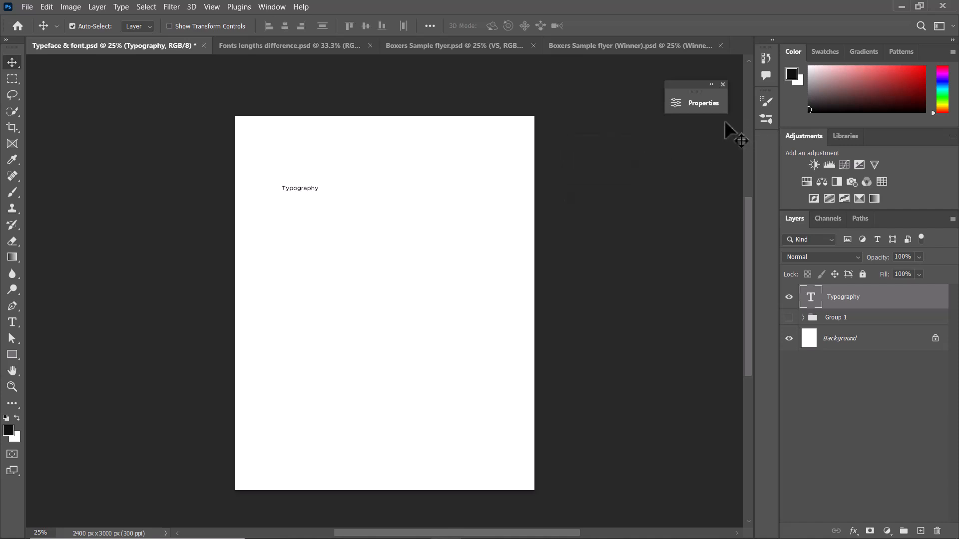
pyautogui.click(723, 83)
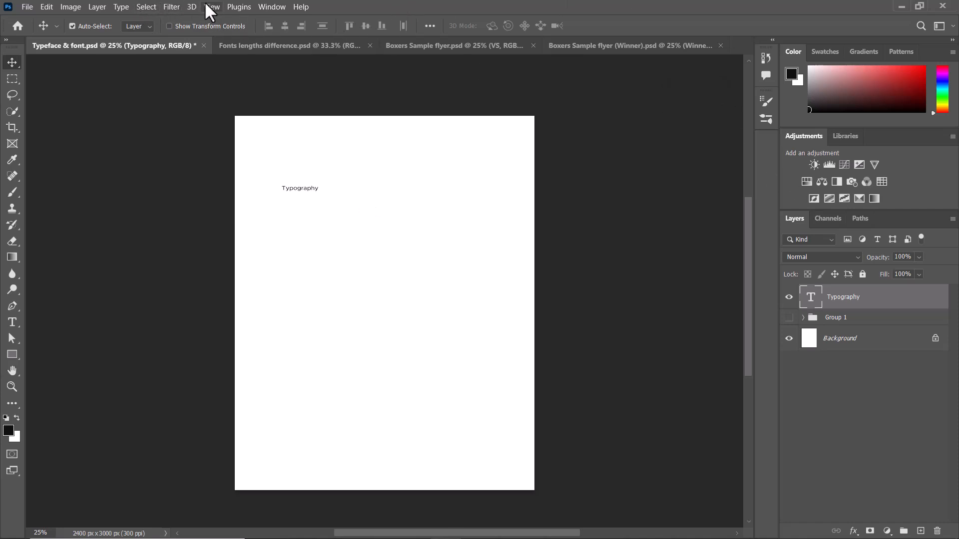
# Show the Character settings again, check the Paragraph settings beside them, and place the floating group over the page's upper right edge.
pyautogui.click(272, 7)
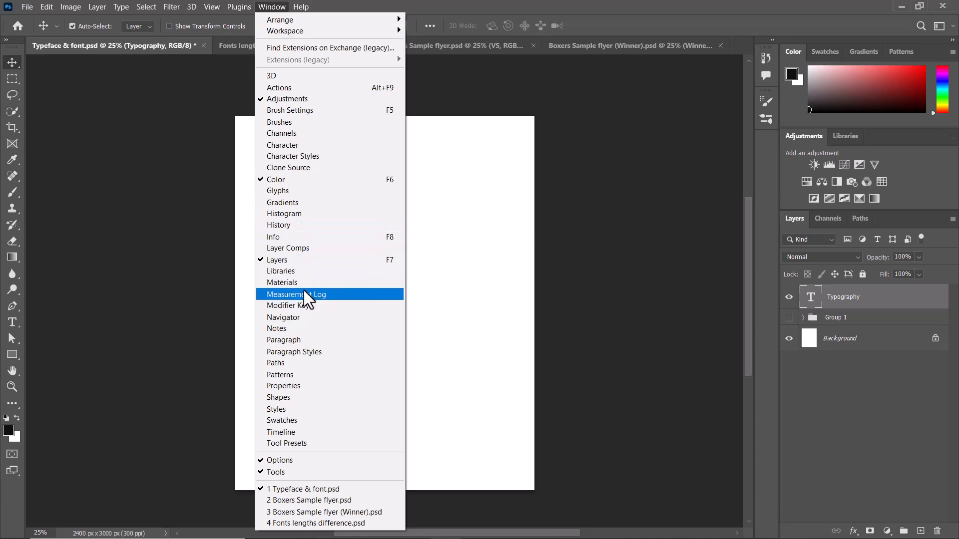
pyautogui.click(286, 145)
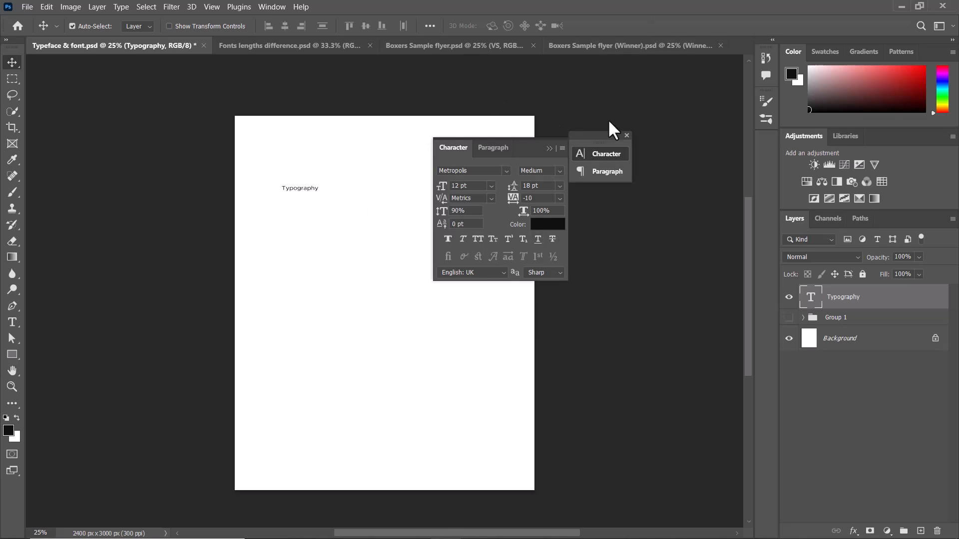
pyautogui.click(492, 147)
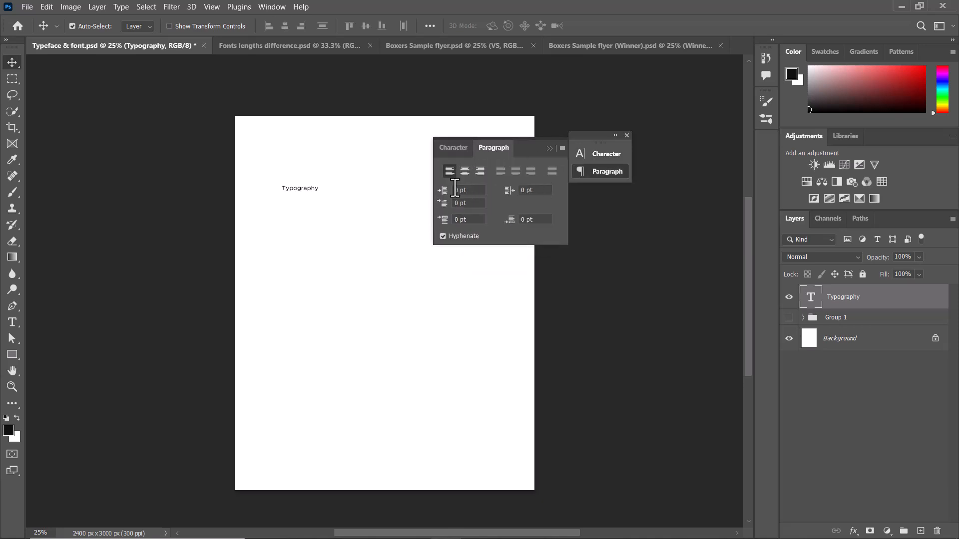
pyautogui.click(454, 148)
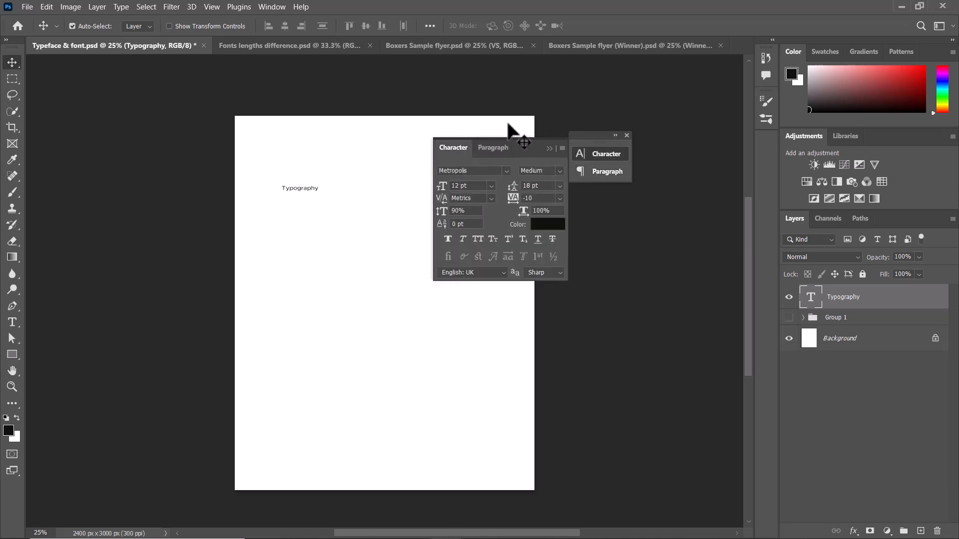
pyautogui.moveTo(532, 150); pyautogui.dragTo(607, 120)
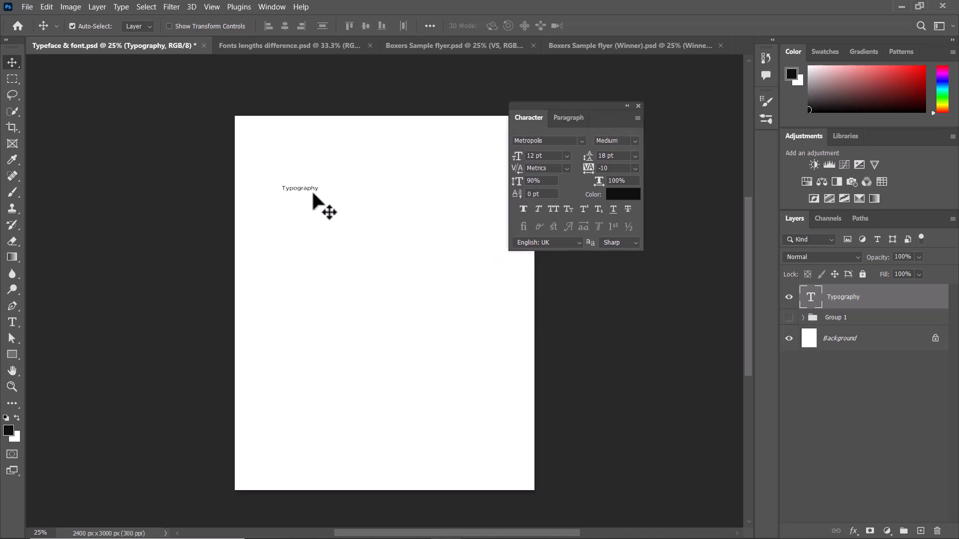
# Examine the font styles offered for the Metropolis typeface while keeping the Typography text clear of the Character settings.
pyautogui.moveTo(294, 191); pyautogui.dragTo(287, 214)
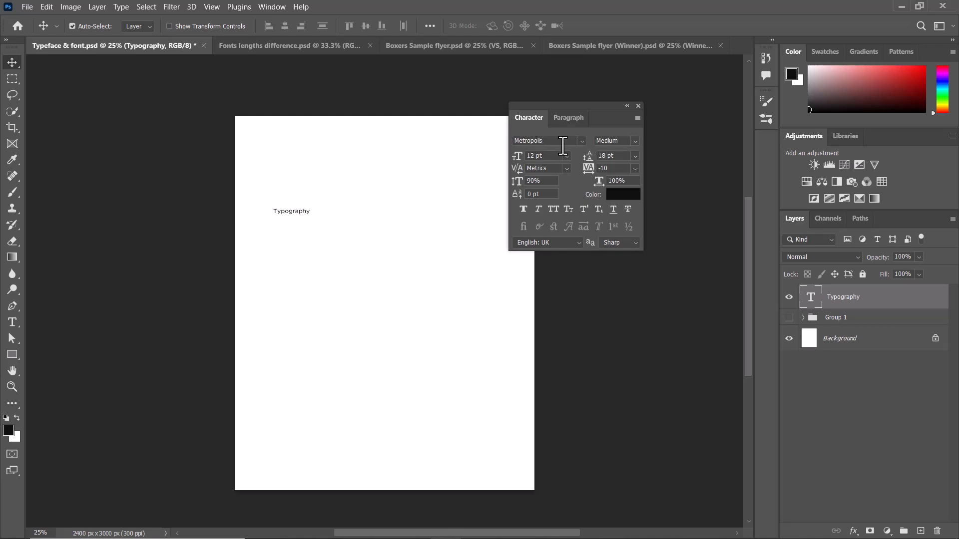
pyautogui.moveTo(597, 108); pyautogui.dragTo(468, 157)
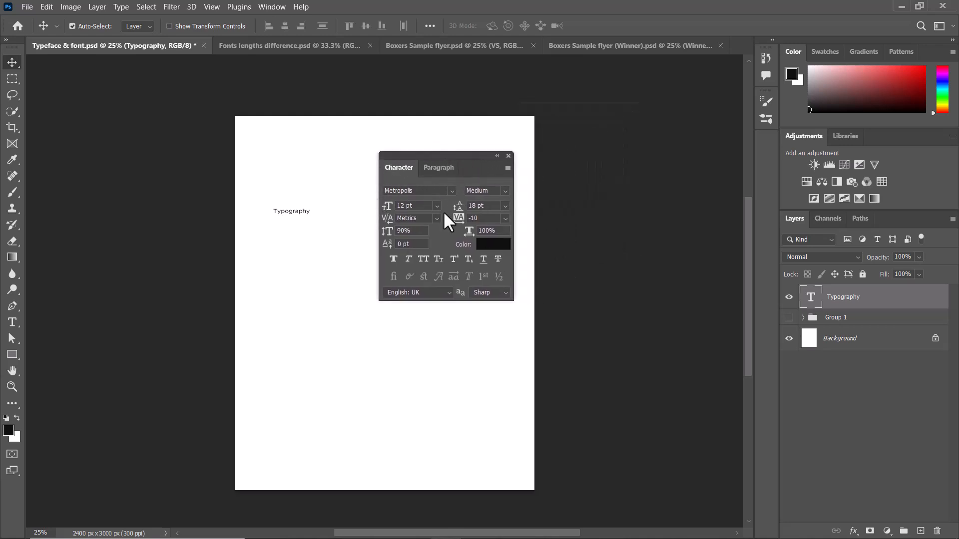
pyautogui.click(505, 190)
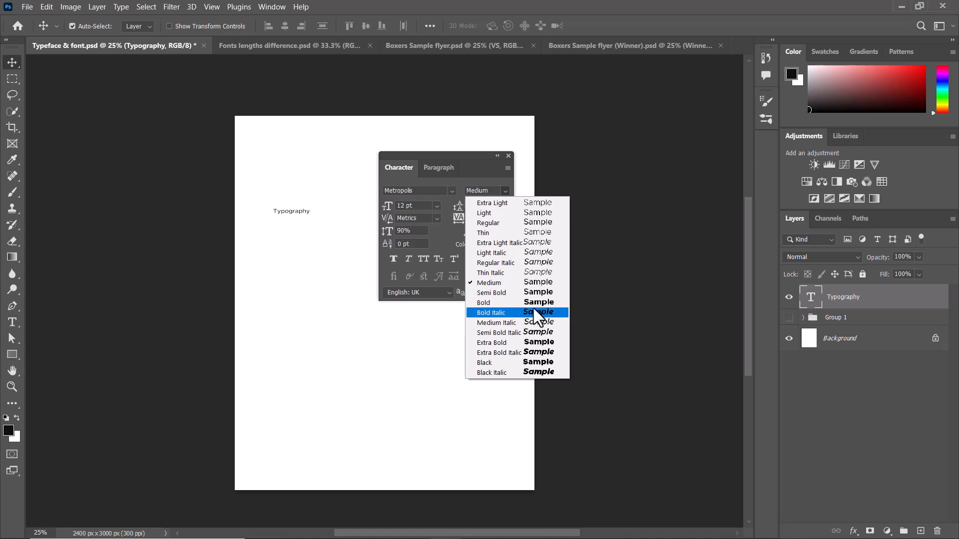
pyautogui.click(506, 190)
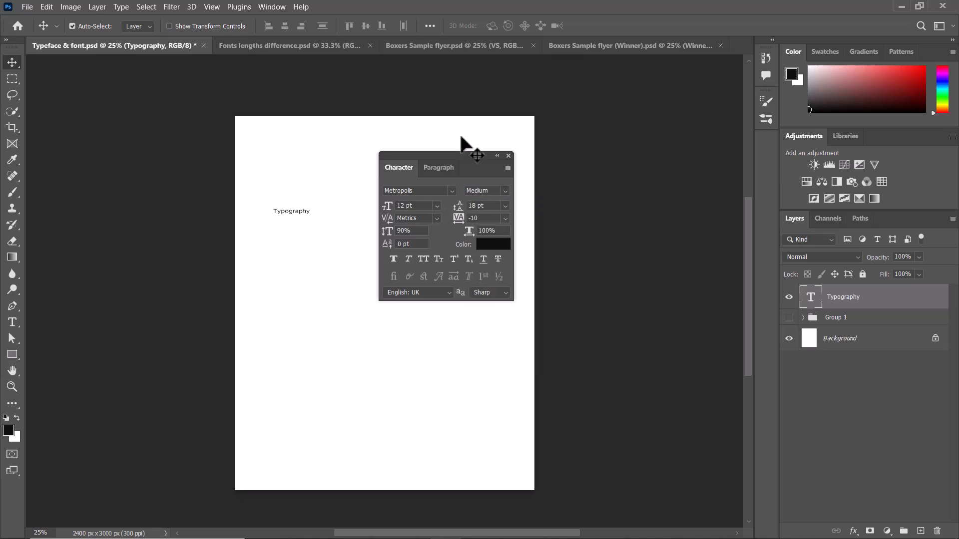
pyautogui.moveTo(452, 156); pyautogui.dragTo(601, 119)
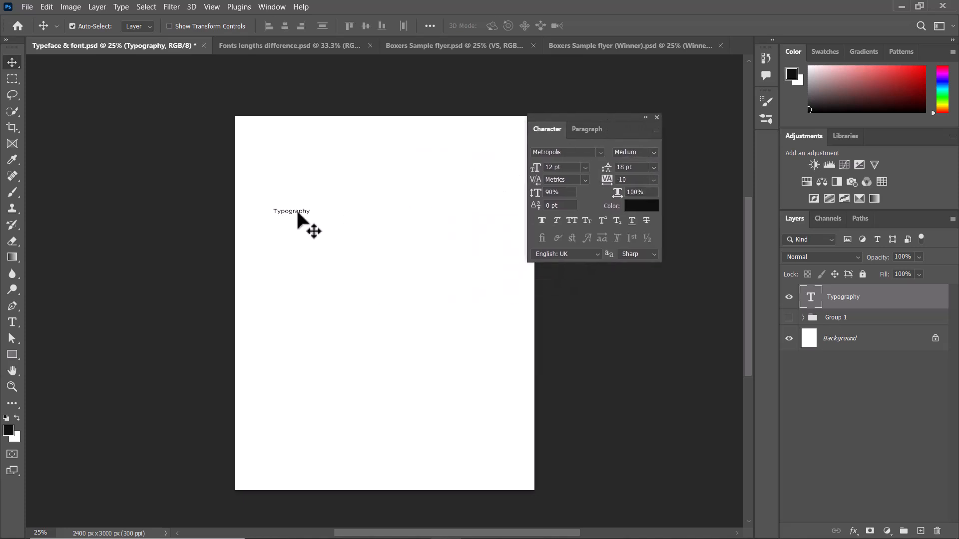
pyautogui.moveTo(291, 210); pyautogui.dragTo(301, 199)
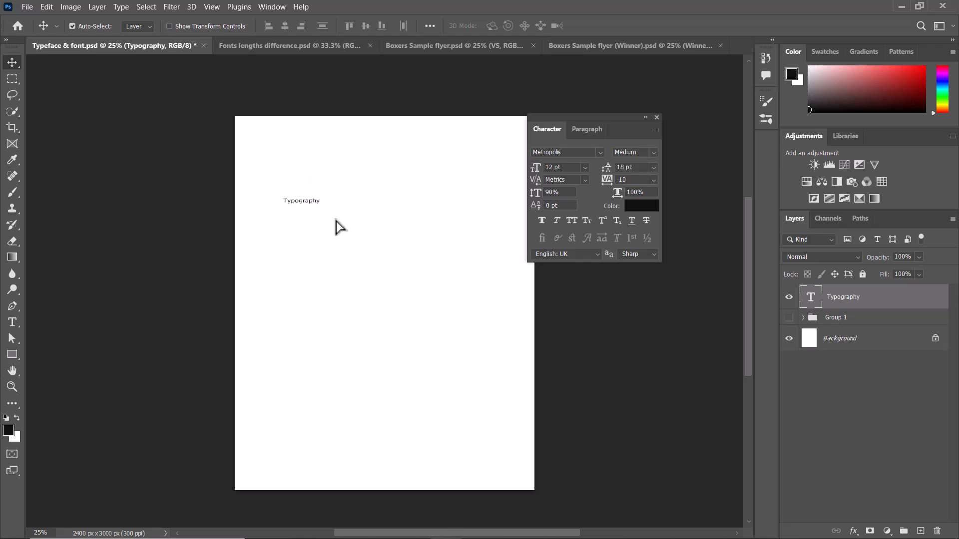
# Set the Typography text's font size to 60 pt and move it slightly down and to the left.
pyautogui.click(585, 166)
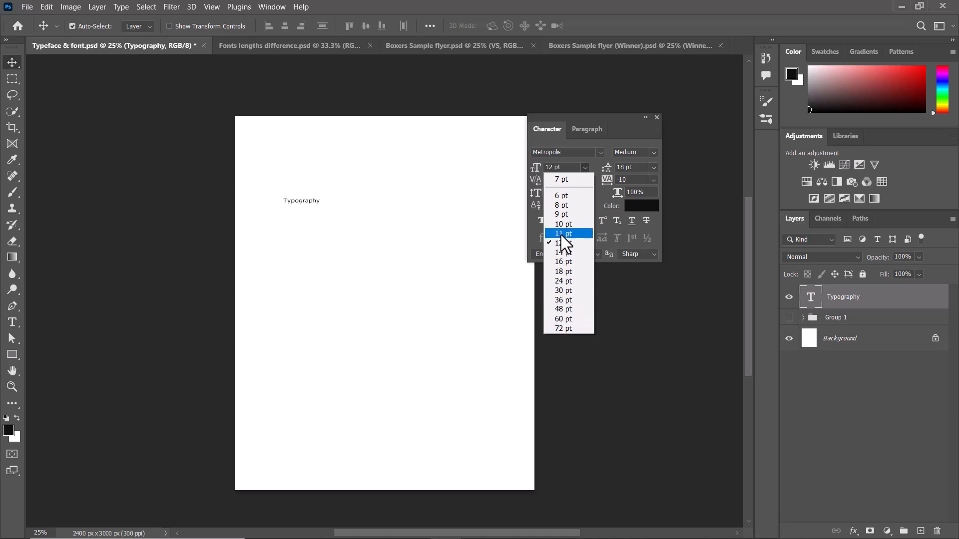
pyautogui.click(560, 320)
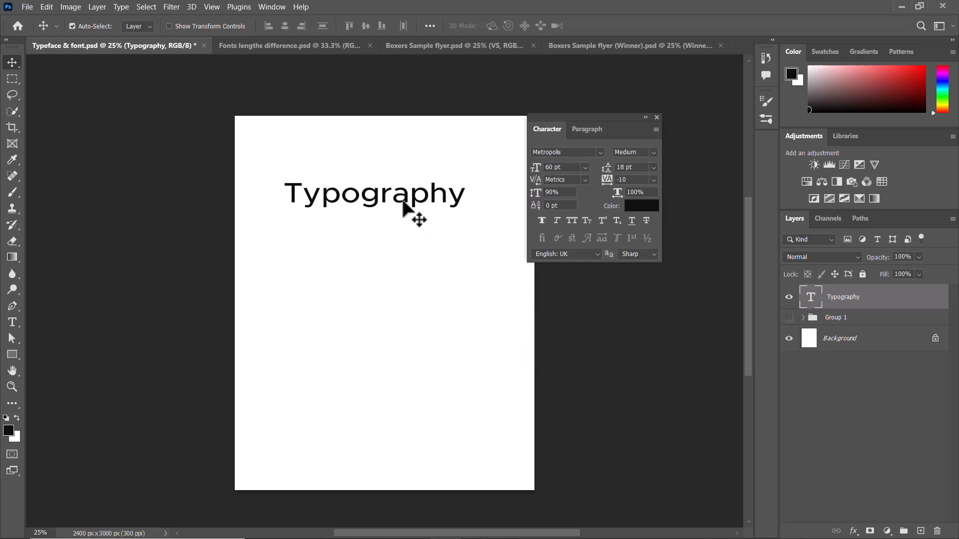
pyautogui.moveTo(403, 202); pyautogui.dragTo(392, 221)
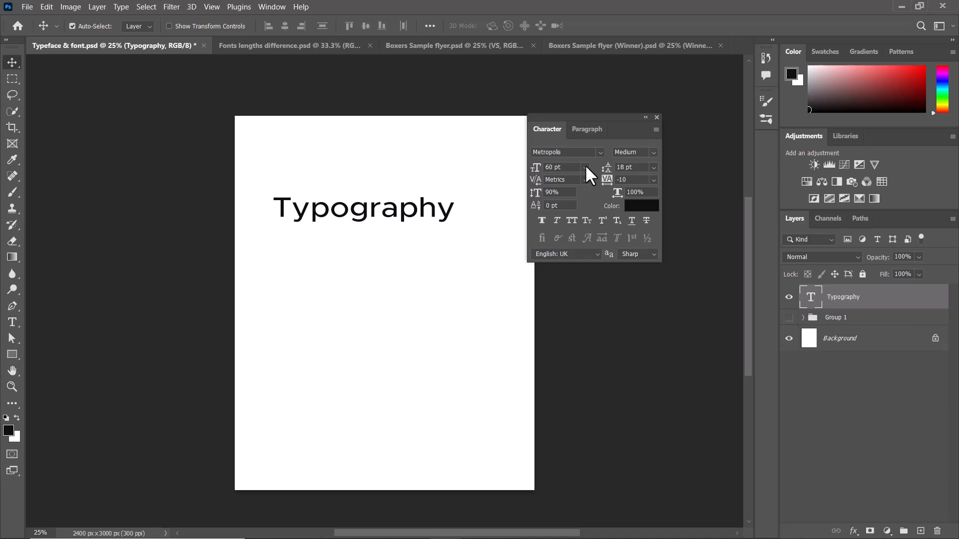
# Set the Typography text's font size to 48 pt and reposition it in the upper part of the page, near the left margin.
pyautogui.click(585, 166)
pyautogui.click(562, 310)
pyautogui.moveTo(349, 231); pyautogui.dragTo(342, 216)
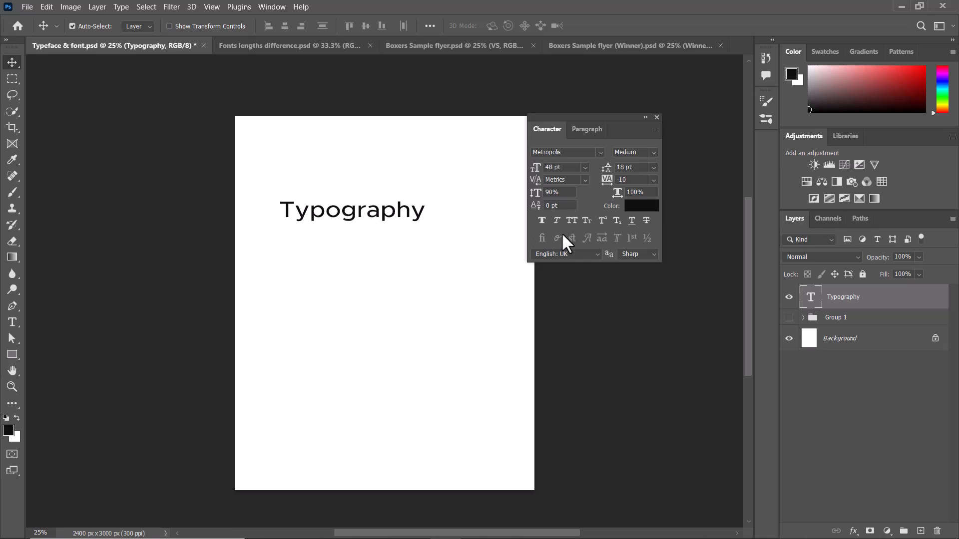
pyautogui.moveTo(363, 214); pyautogui.dragTo(327, 209)
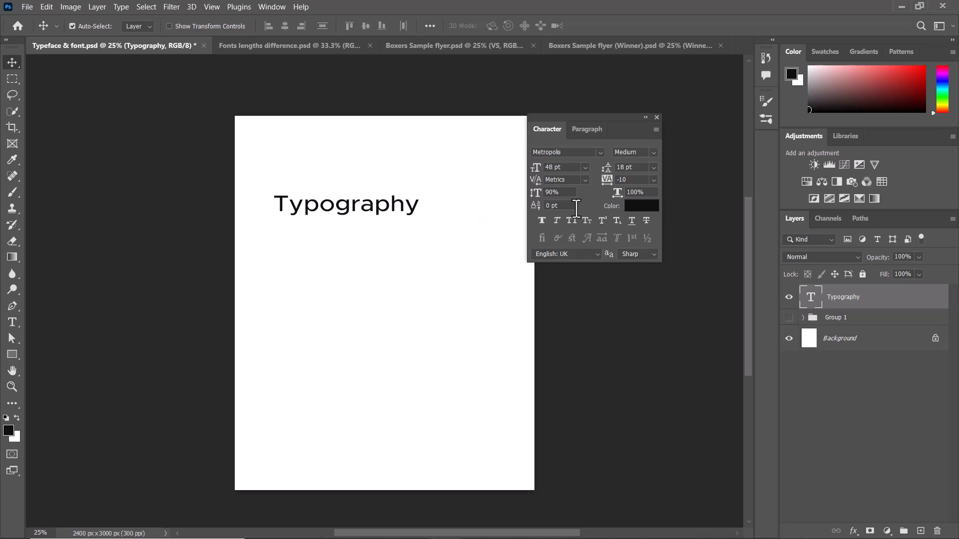
pyautogui.moveTo(349, 206); pyautogui.dragTo(349, 209)
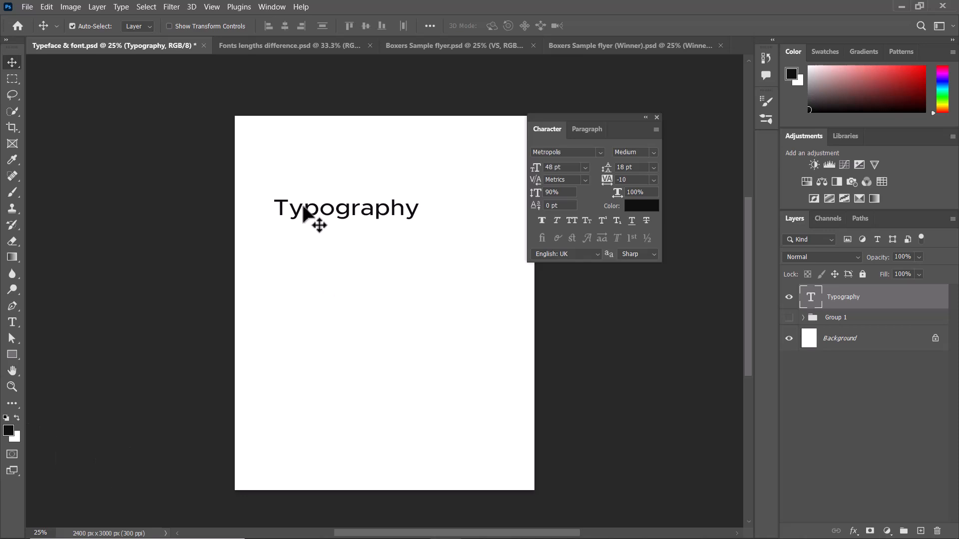
# Try Faux Bold on the Typography text, compare it with the available Metropolis font styles, and turn it off again.
pyautogui.moveTo(618, 126); pyautogui.dragTo(562, 137)
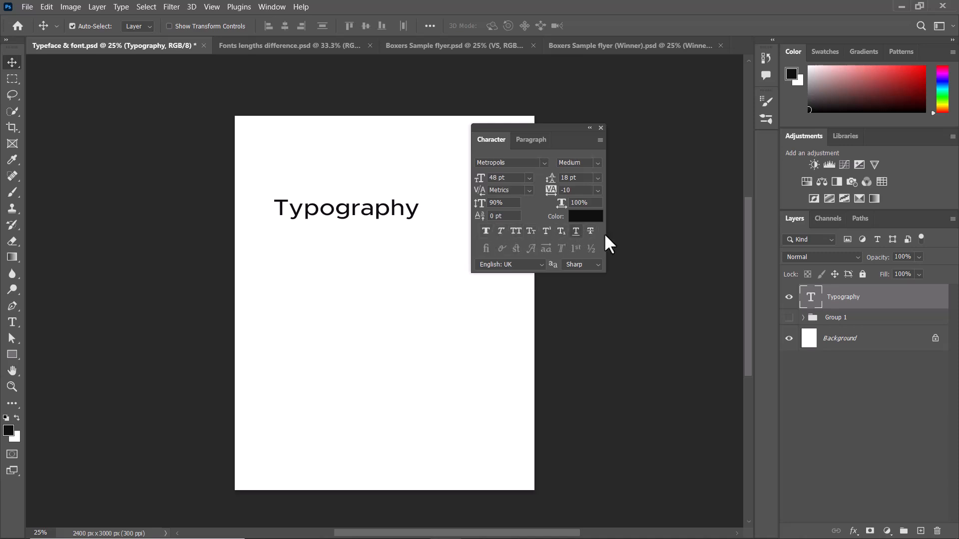
pyautogui.click(485, 230)
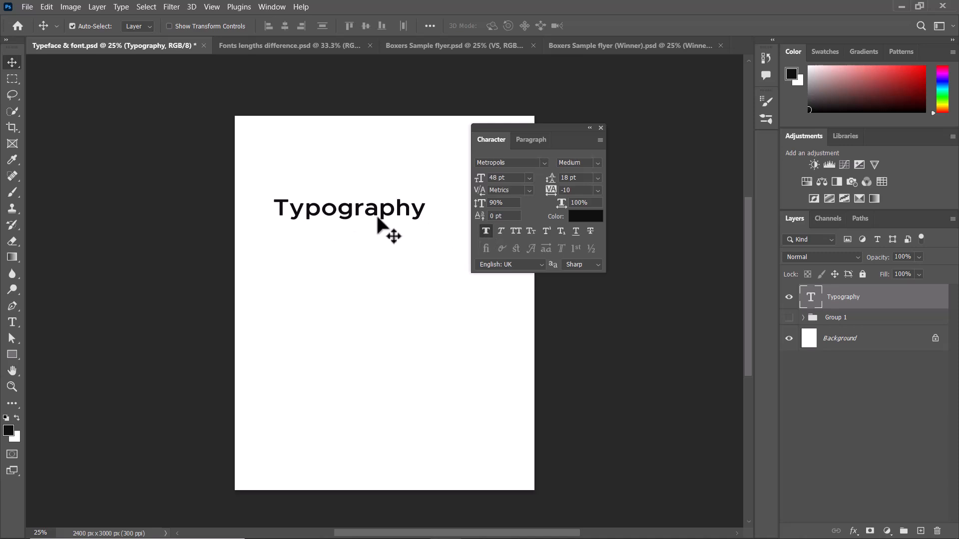
pyautogui.click(598, 162)
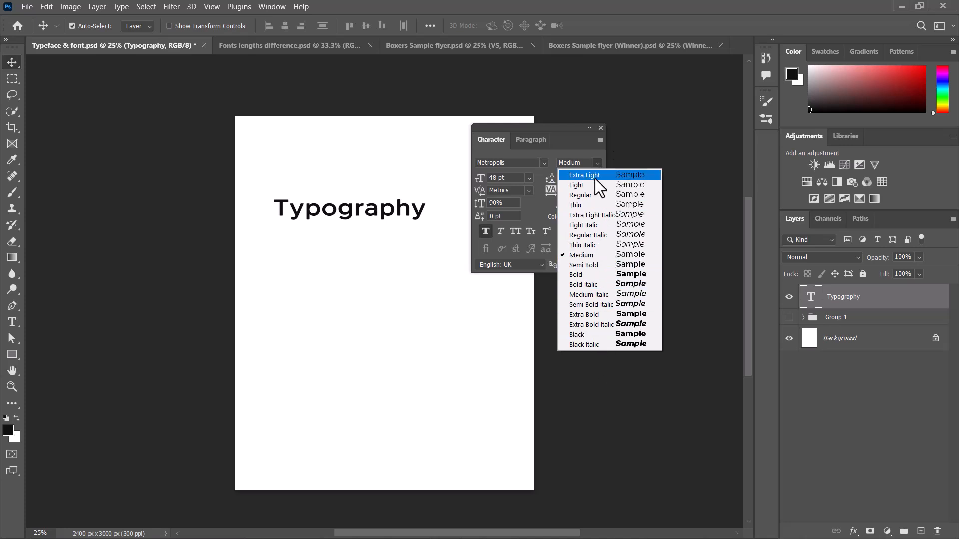
pyautogui.click(594, 163)
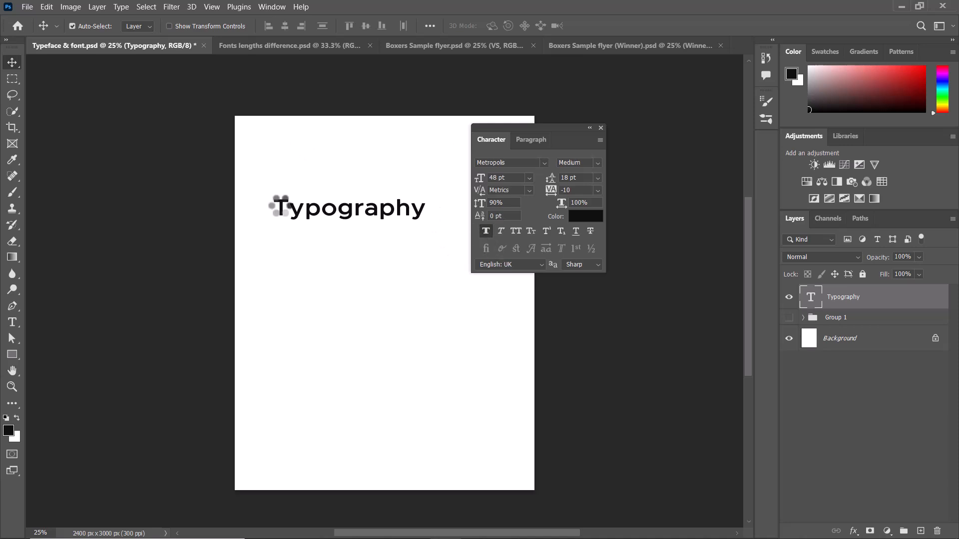
pyautogui.click(486, 230)
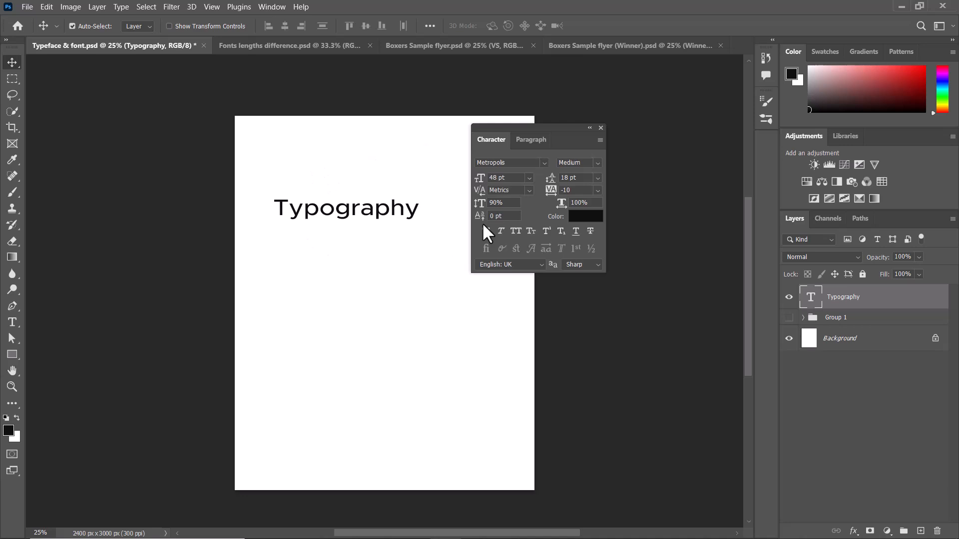
# Apply Faux Italic to the Typography text.
pyautogui.click(501, 230)
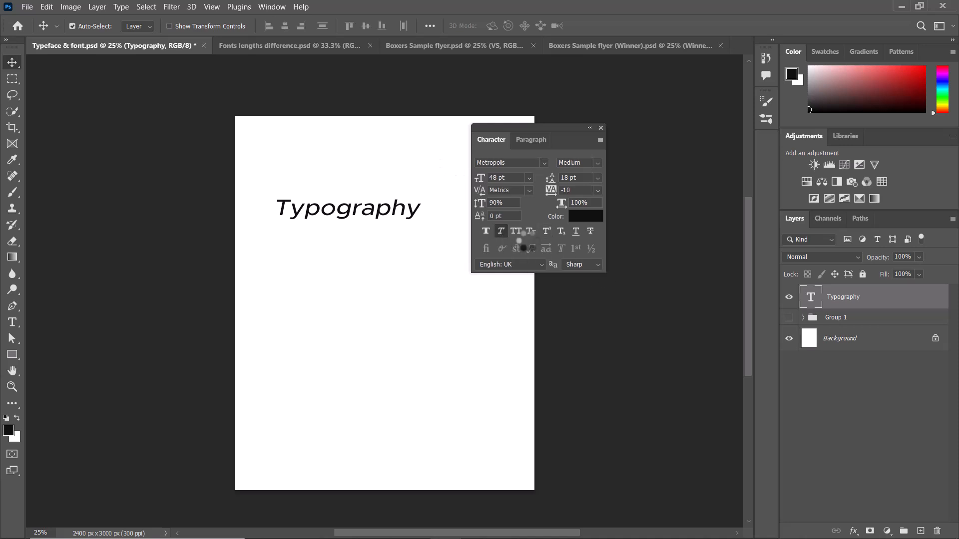
# Remove Faux Italic from the Typography text, and try Underline and Strikethrough on it before clearing both.
pyautogui.click(501, 231)
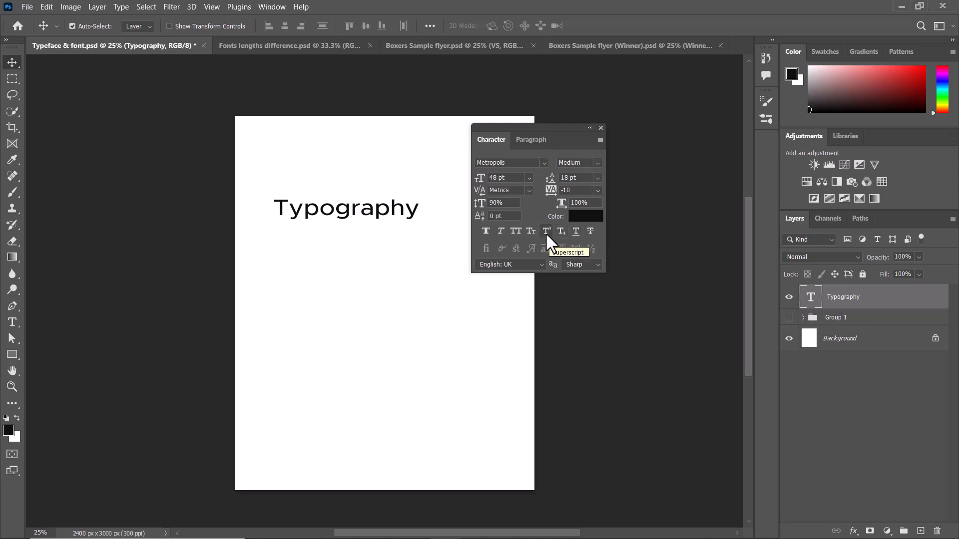
pyautogui.click(576, 231)
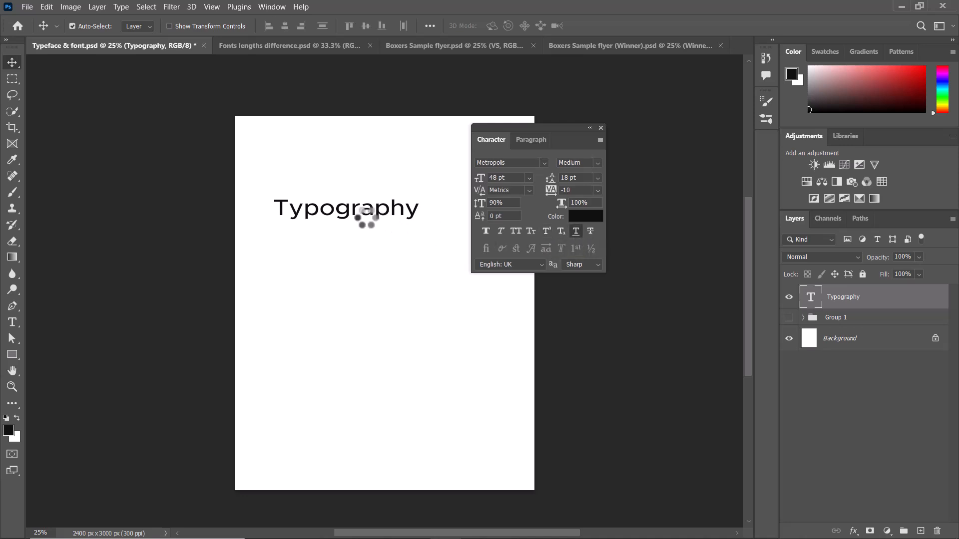
pyautogui.click(589, 231)
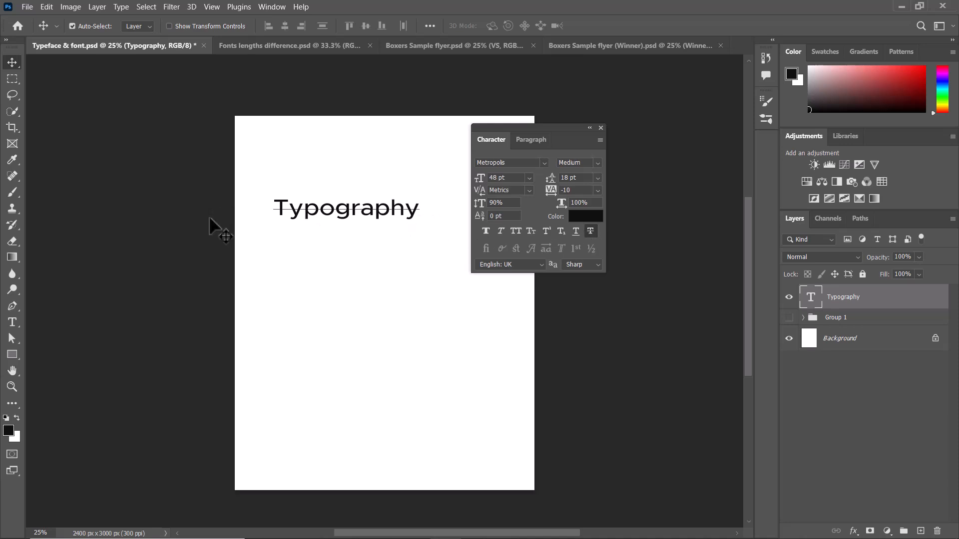
pyautogui.click(590, 231)
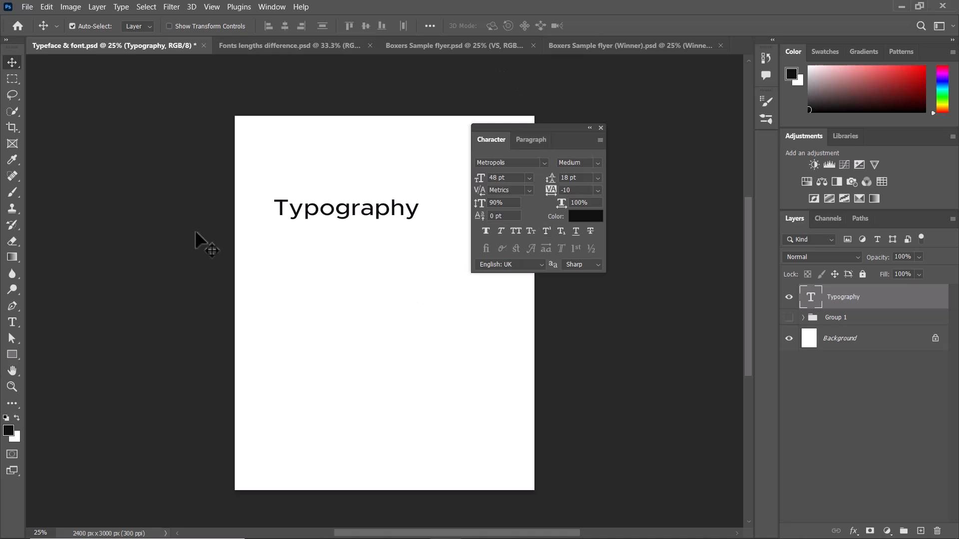
# Format the Typography heading as All Caps in the Metropolis Extra Bold style and nudge it slightly upward.
pyautogui.moveTo(544, 132); pyautogui.dragTo(566, 147)
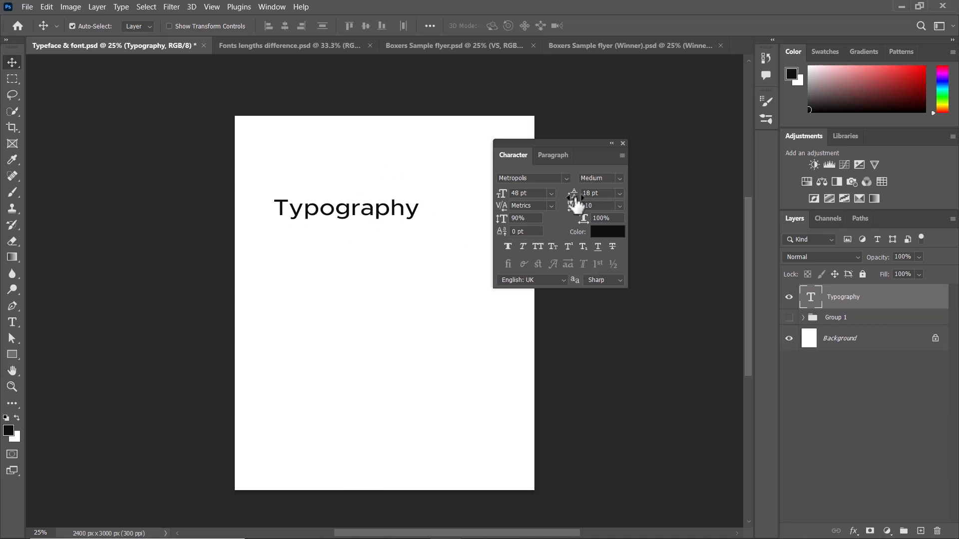
pyautogui.click(537, 246)
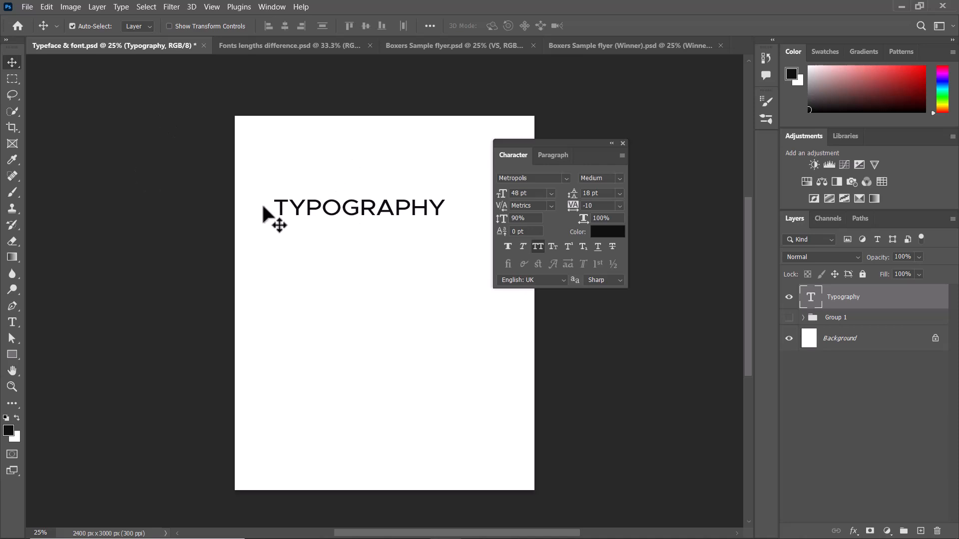
pyautogui.click(619, 178)
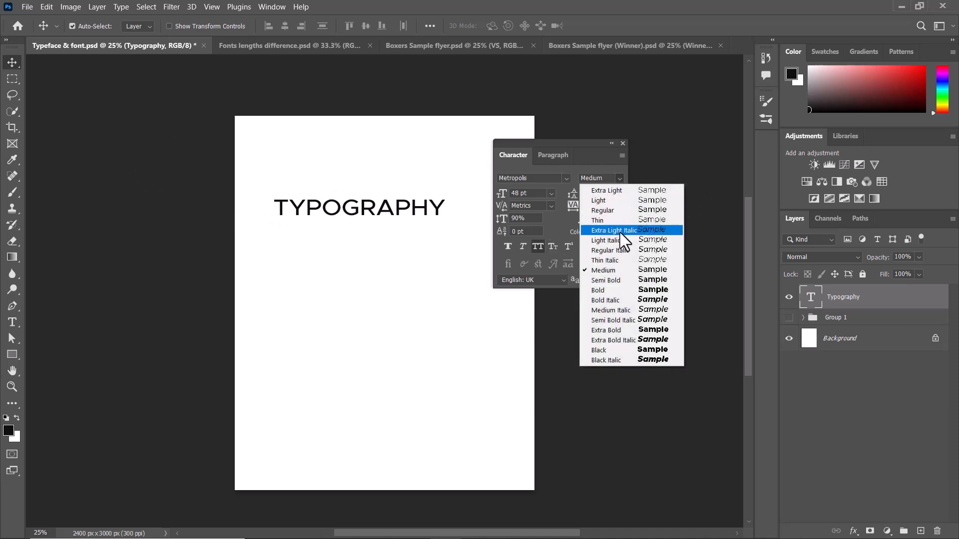
pyautogui.click(640, 330)
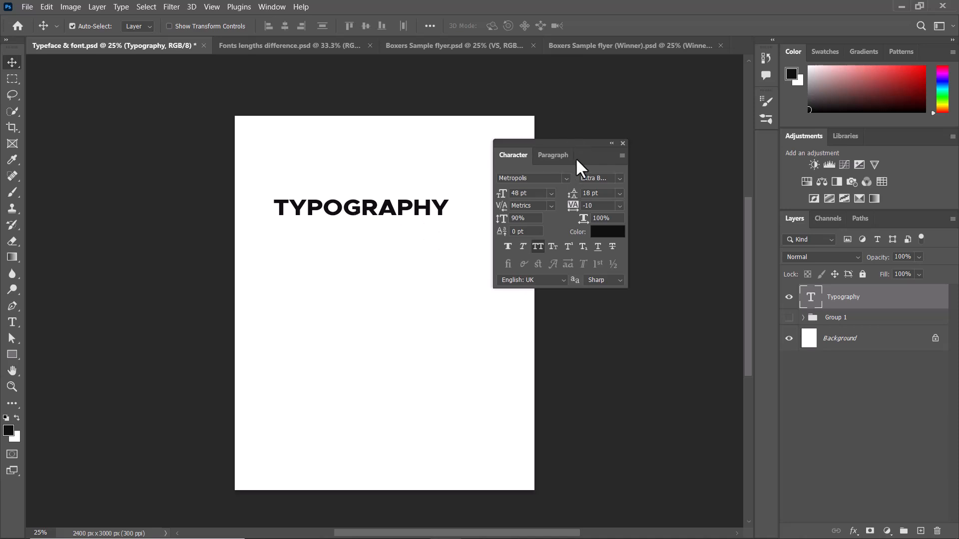
pyautogui.moveTo(583, 143); pyautogui.dragTo(592, 127)
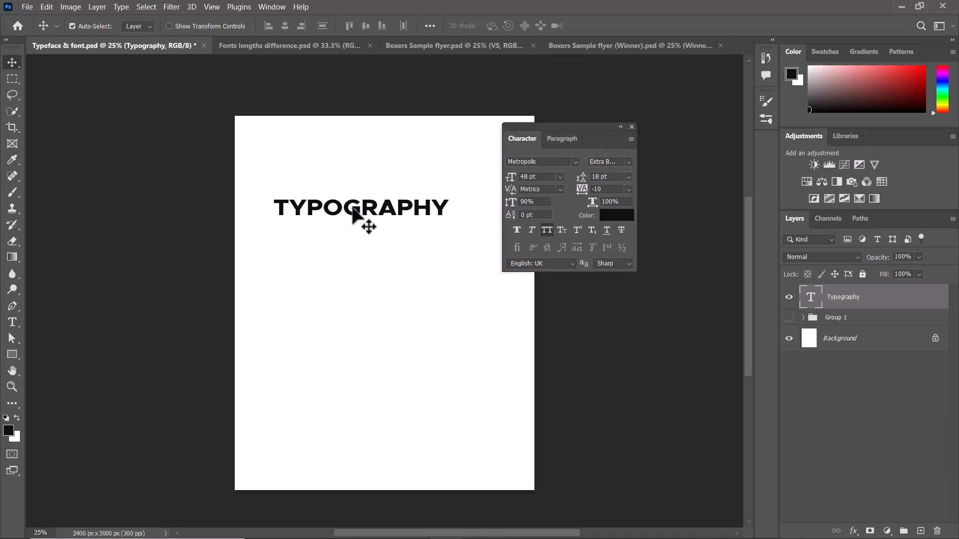
pyautogui.moveTo(350, 208); pyautogui.dragTo(349, 205)
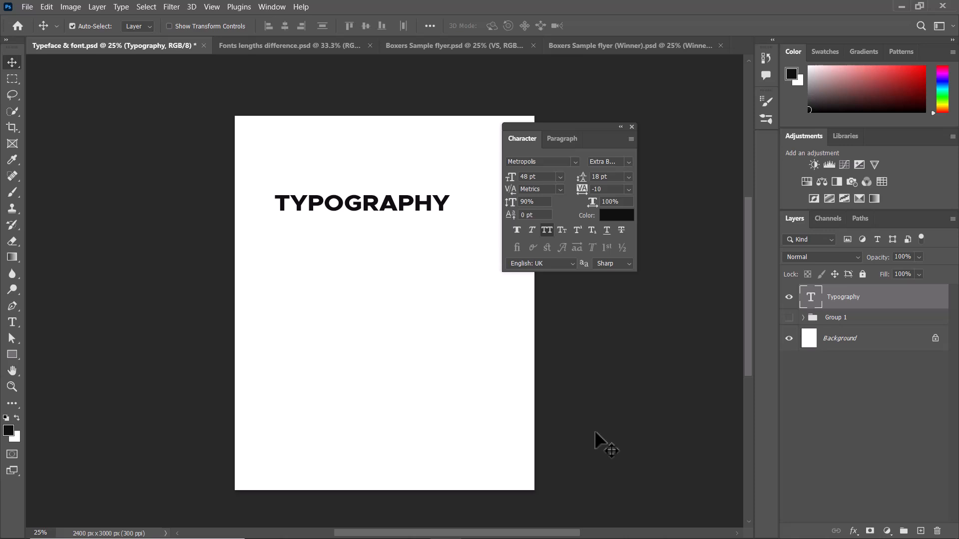
# Add a new point text under the Typography heading, containing the copied "Lorem ipsum dolor sit amet" passage.
pyautogui.press('t')
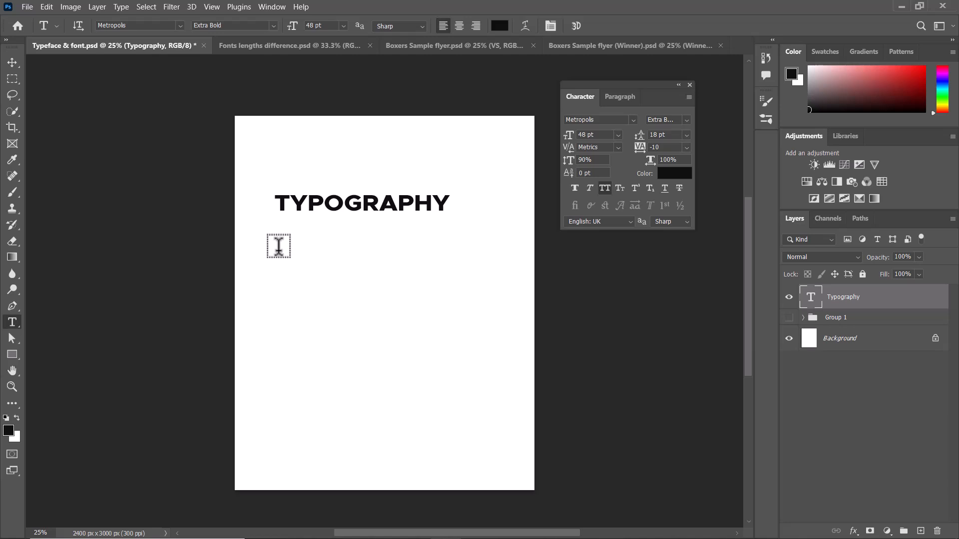
pyautogui.click(278, 240)
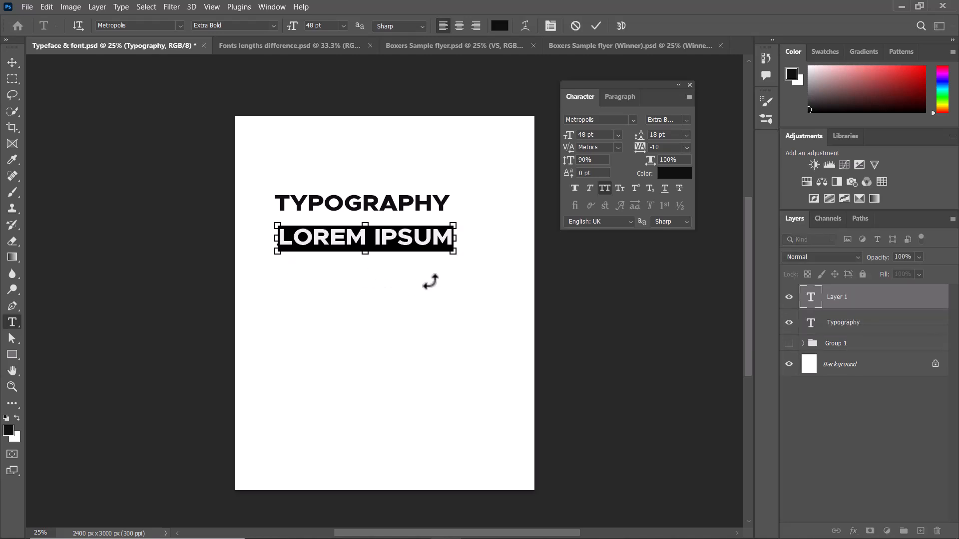
pyautogui.hotkey('ctrl', 'v')
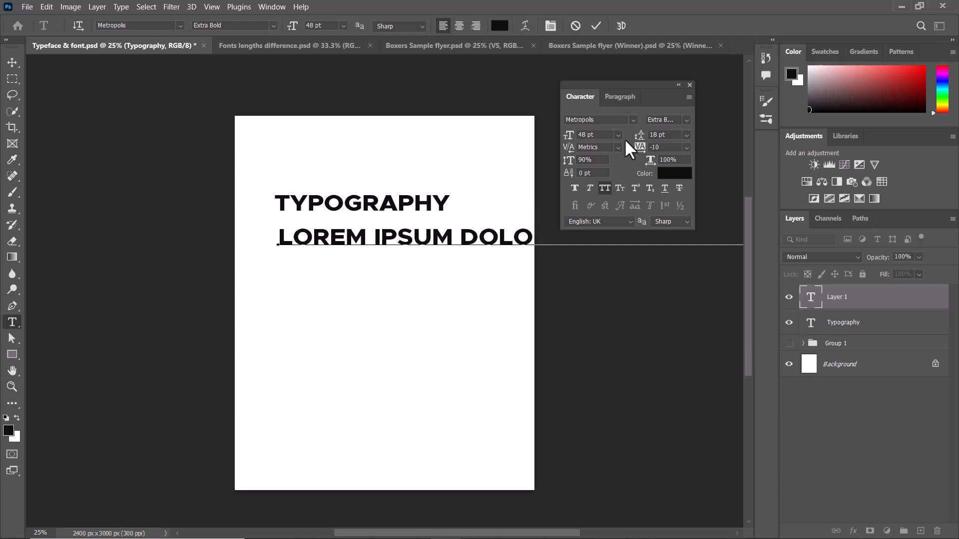
pyautogui.click(596, 26)
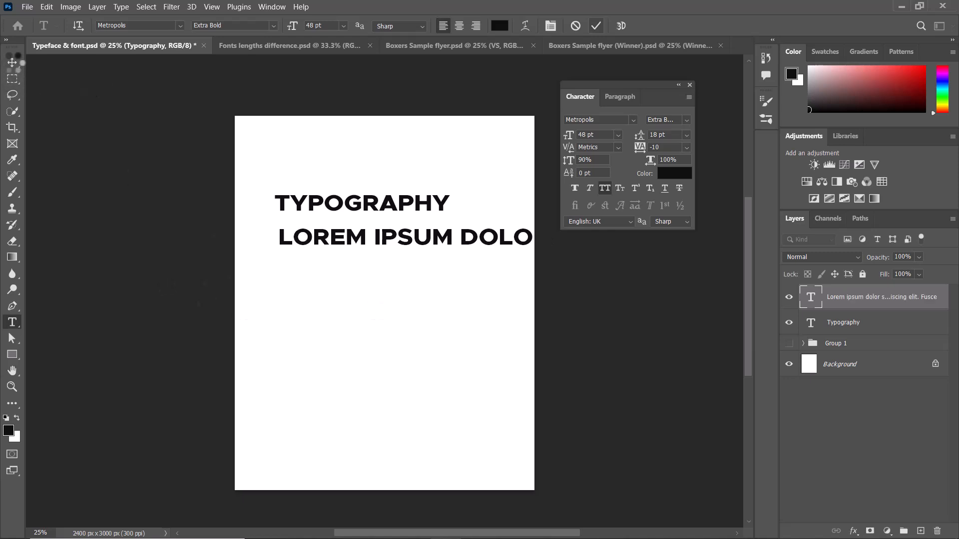
# Turn off All Caps for the lorem ipsum line and set it to 12 pt in the Metropolis Medium style.
pyautogui.click(12, 62)
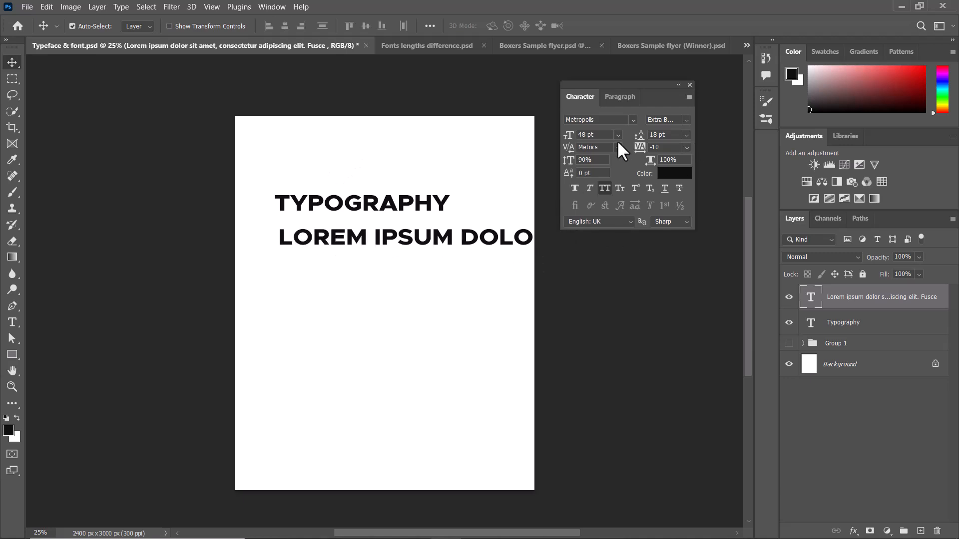
pyautogui.click(604, 189)
pyautogui.click(618, 135)
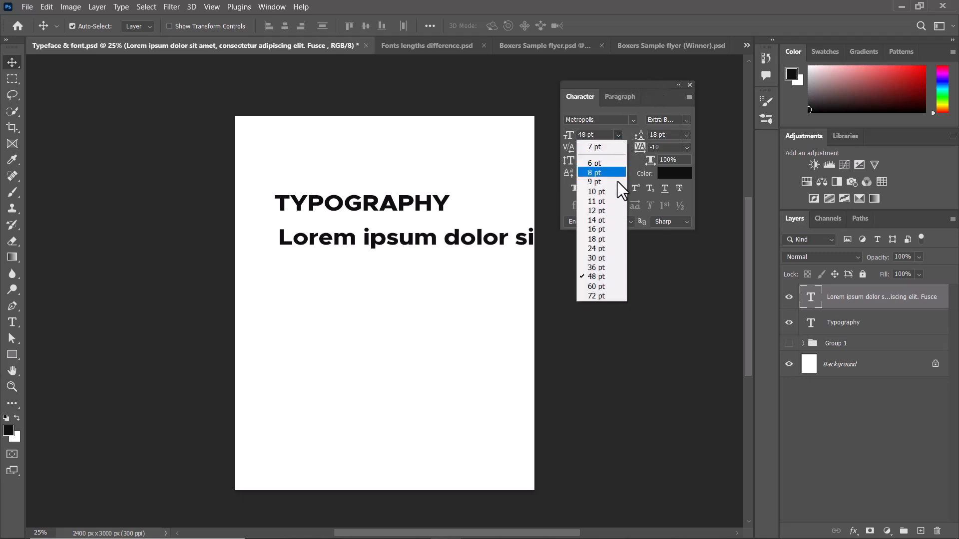
pyautogui.click(601, 211)
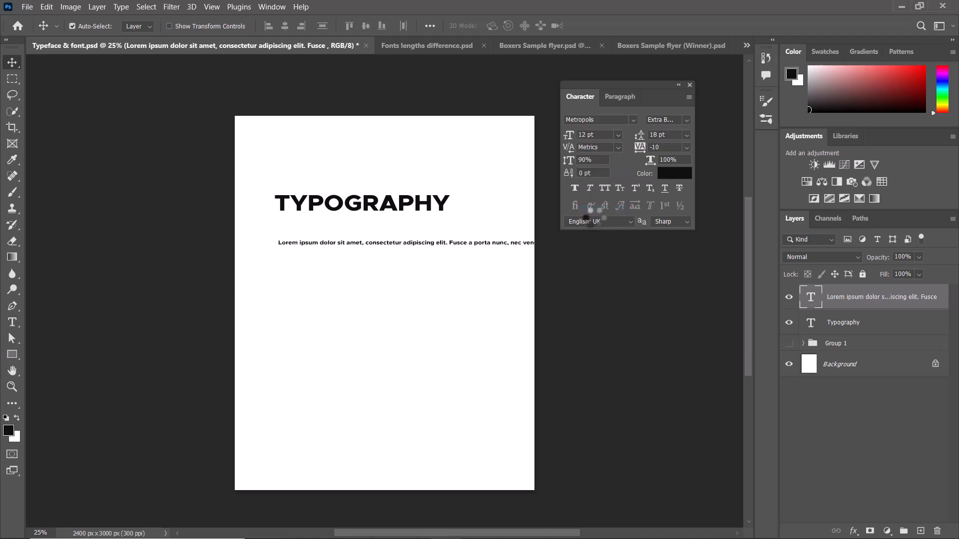
pyautogui.click(685, 119)
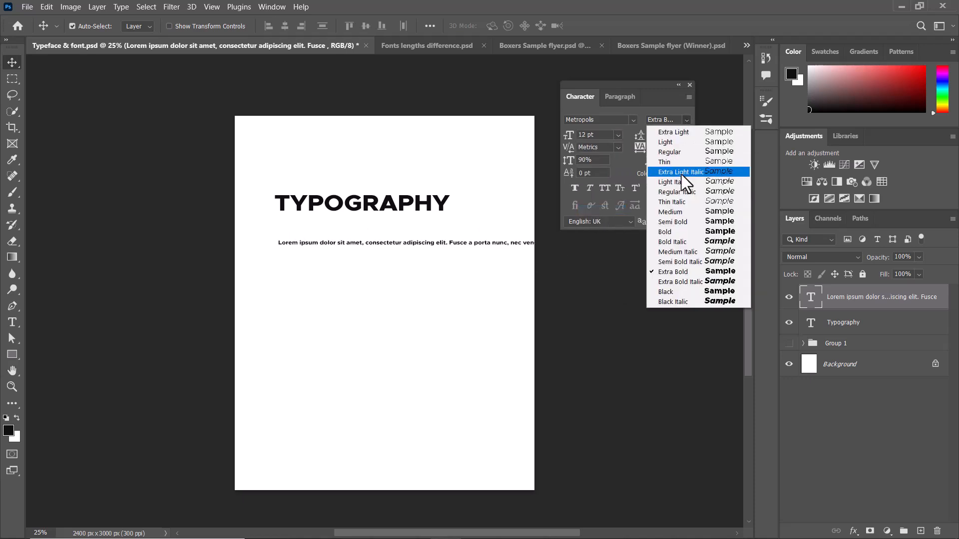
pyautogui.click(665, 211)
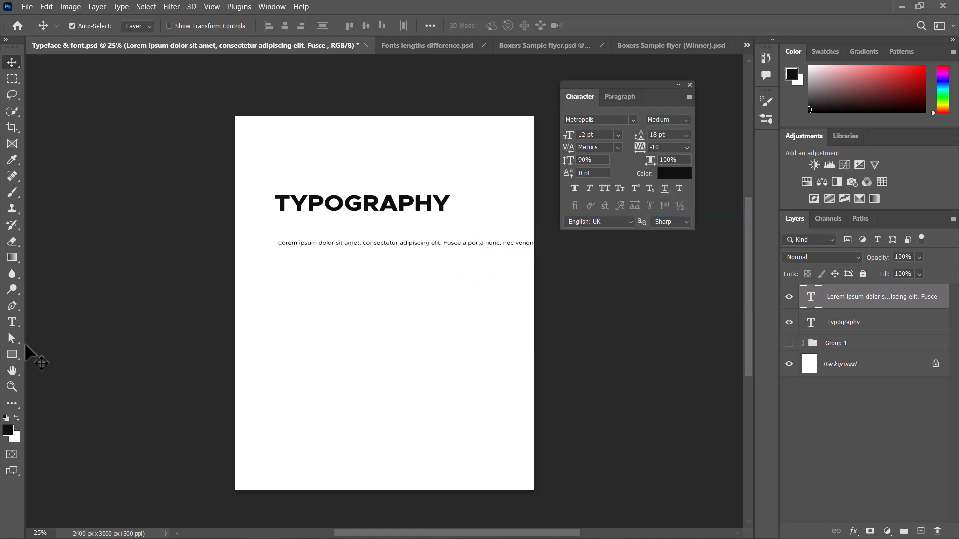
# Try splitting the lorem ipsum line manually with line breaks after "elit." and after "porttitor,".
pyautogui.click(13, 323)
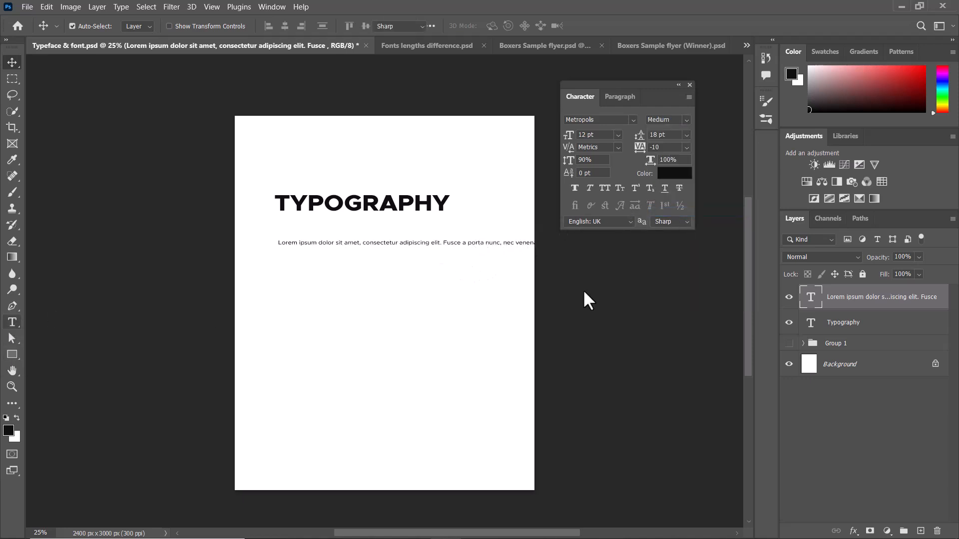
pyautogui.click(443, 242)
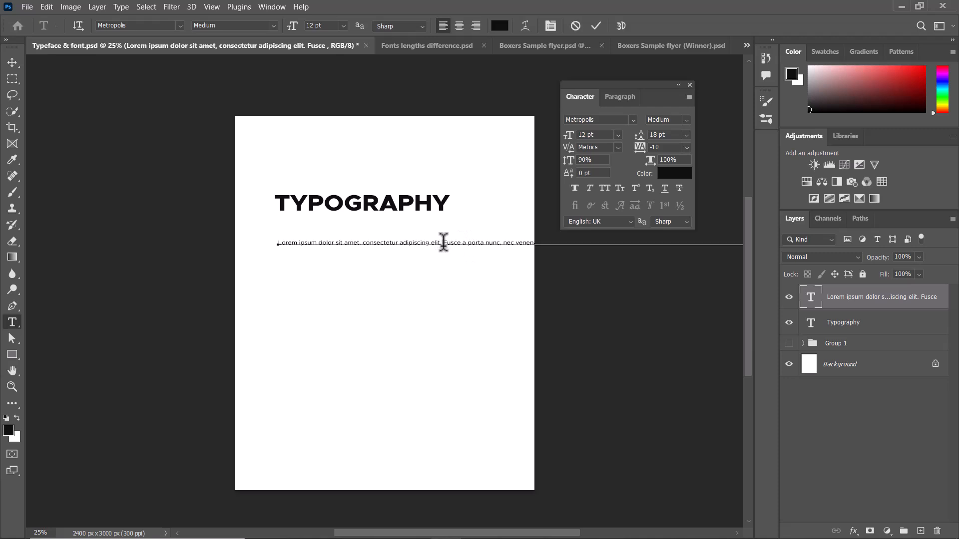
pyautogui.press('Return')
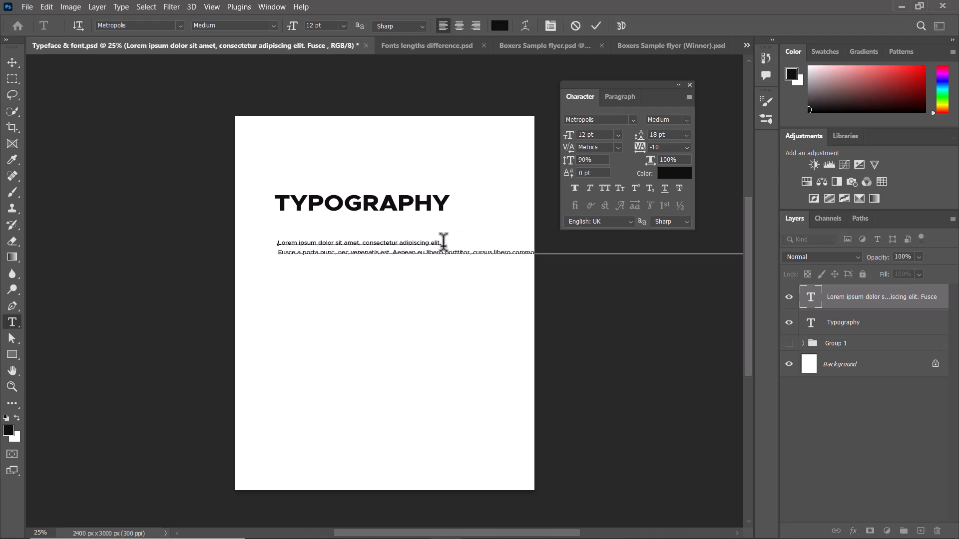
pyautogui.click(472, 252)
pyautogui.press('Return')
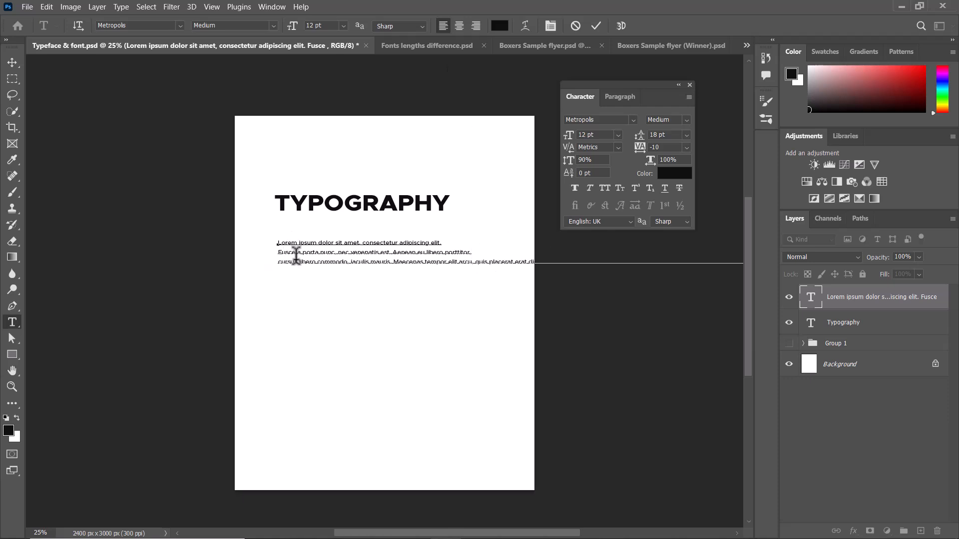
# Remove both manual line breaks from the lorem ipsum text and commit the edit.
pyautogui.hotkey('ctrl', 'a')
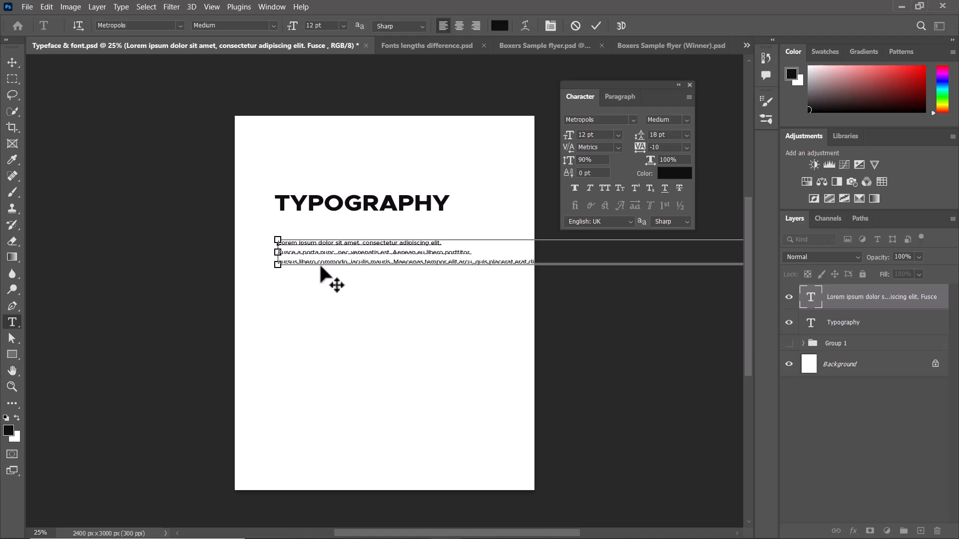
pyautogui.click(409, 254)
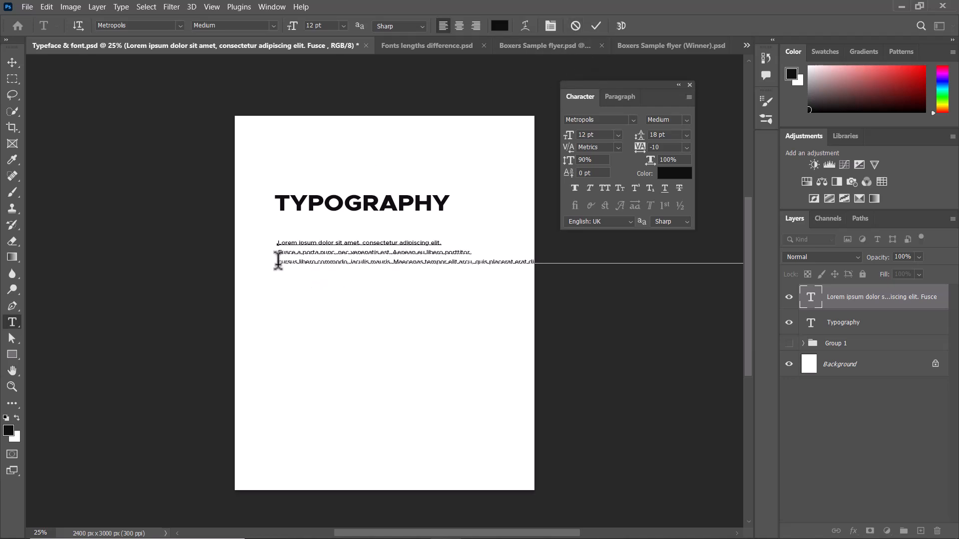
pyautogui.press('Delete')
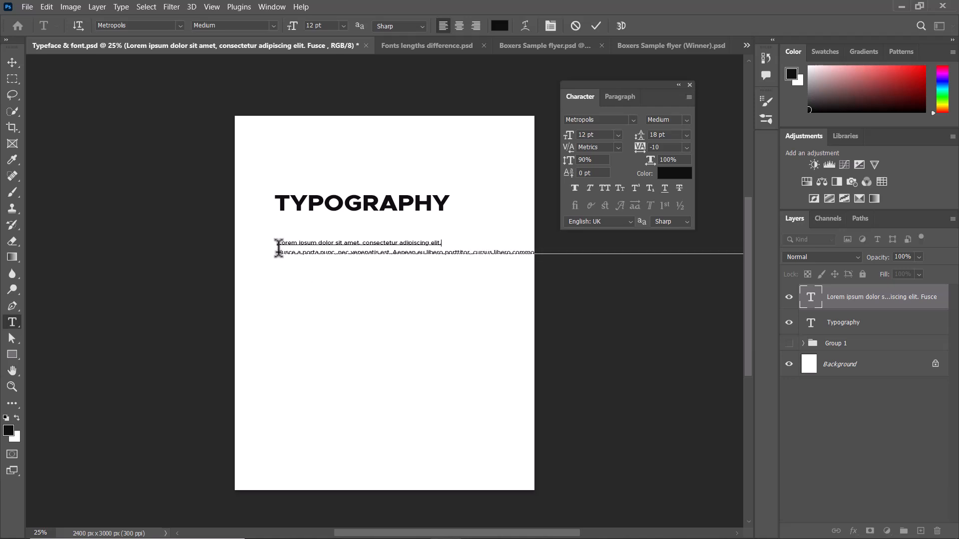
pyautogui.press('Delete')
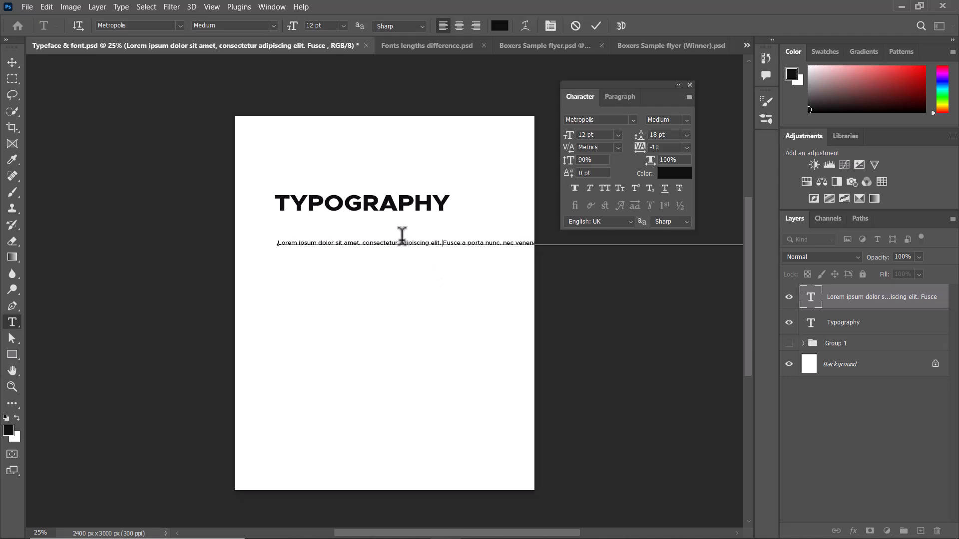
pyautogui.hotkey('ctrl', 'a')
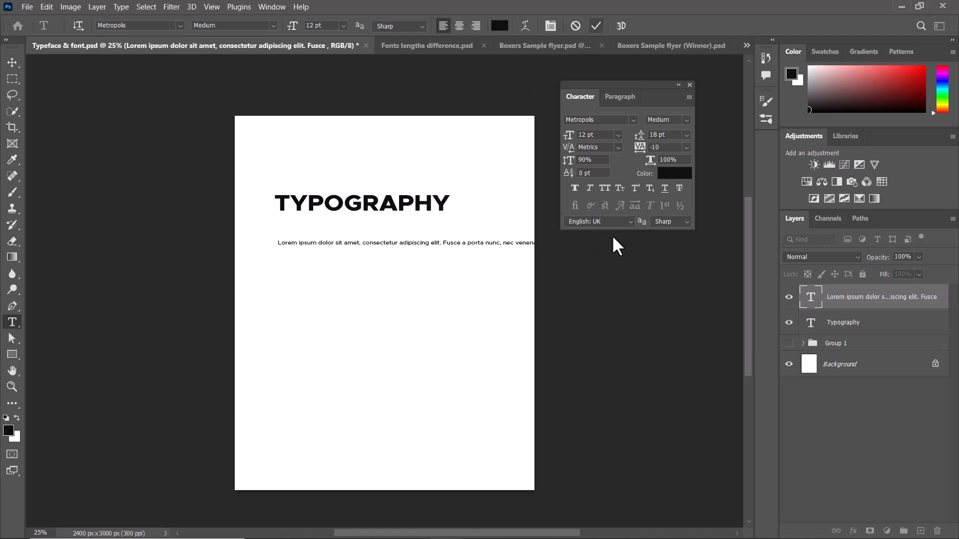
# Hide the lorem ipsum line's layer and draw a placeholder paragraph text box under the Typography heading, about as wide as the heading.
pyautogui.click(794, 302)
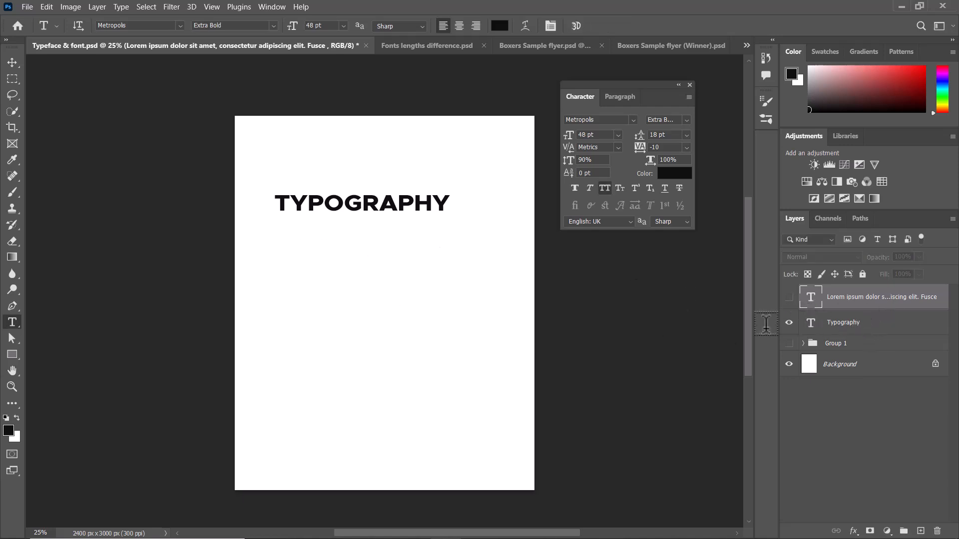
pyautogui.click(850, 323)
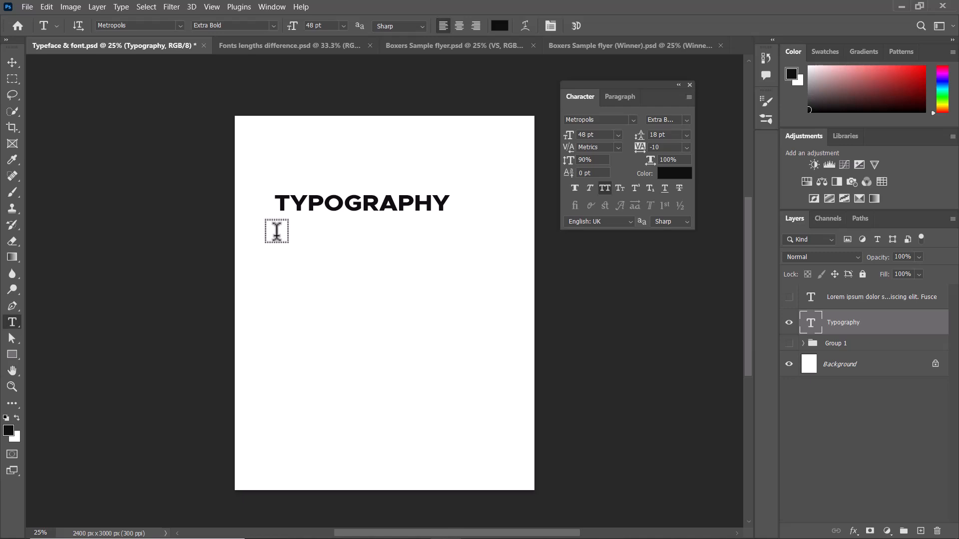
pyautogui.moveTo(276, 231); pyautogui.dragTo(455, 354)
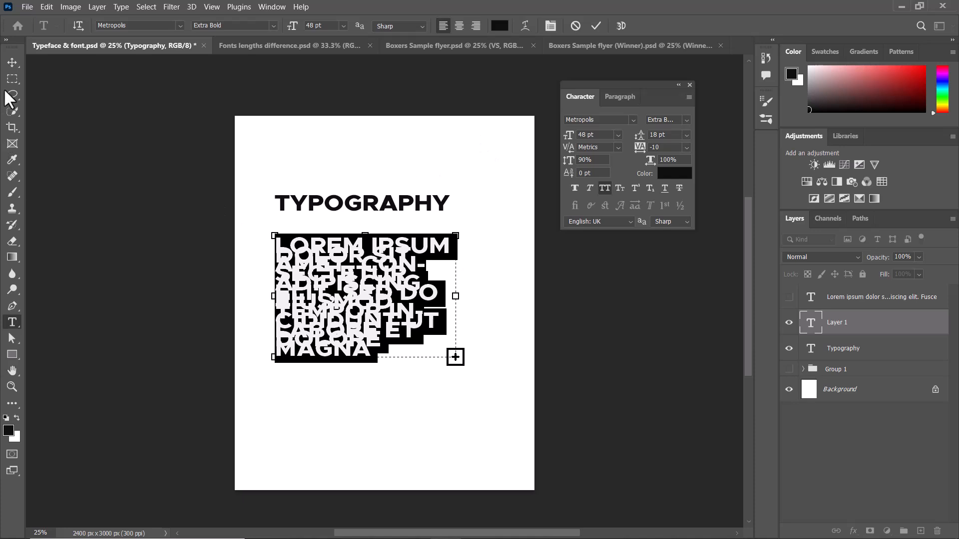
pyautogui.click(13, 62)
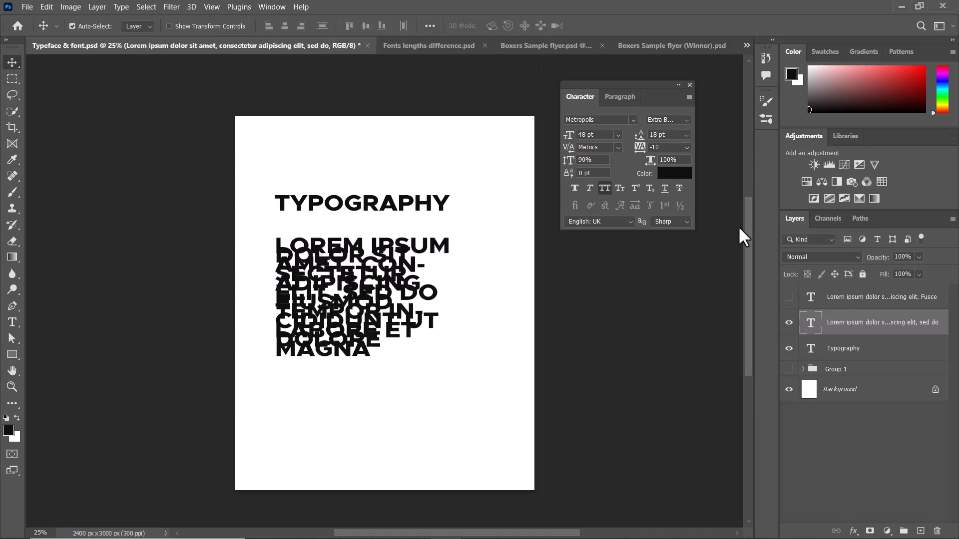
# Turn off All Caps for the lorem ipsum paragraph and set it to 12 pt in the Metropolis Medium style.
pyautogui.click(604, 188)
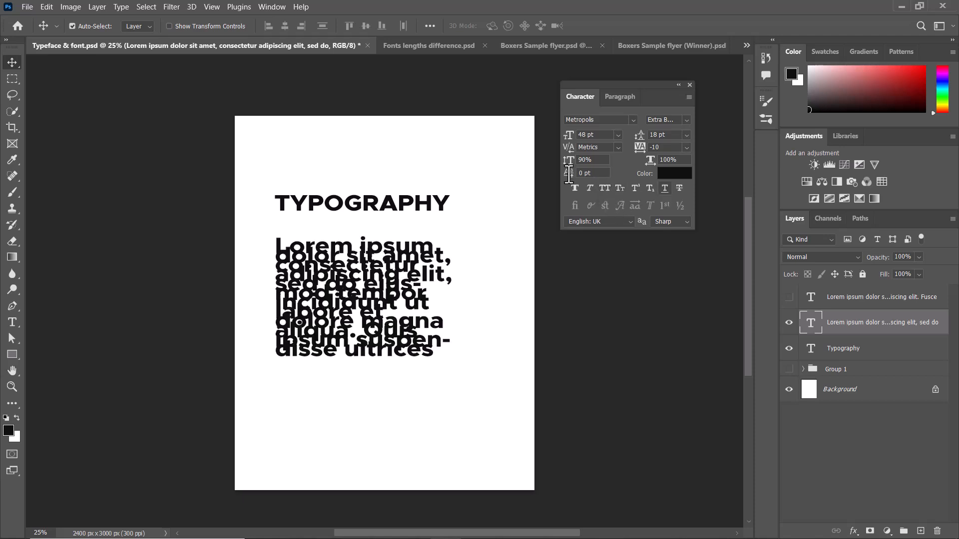
pyautogui.click(618, 134)
pyautogui.click(604, 211)
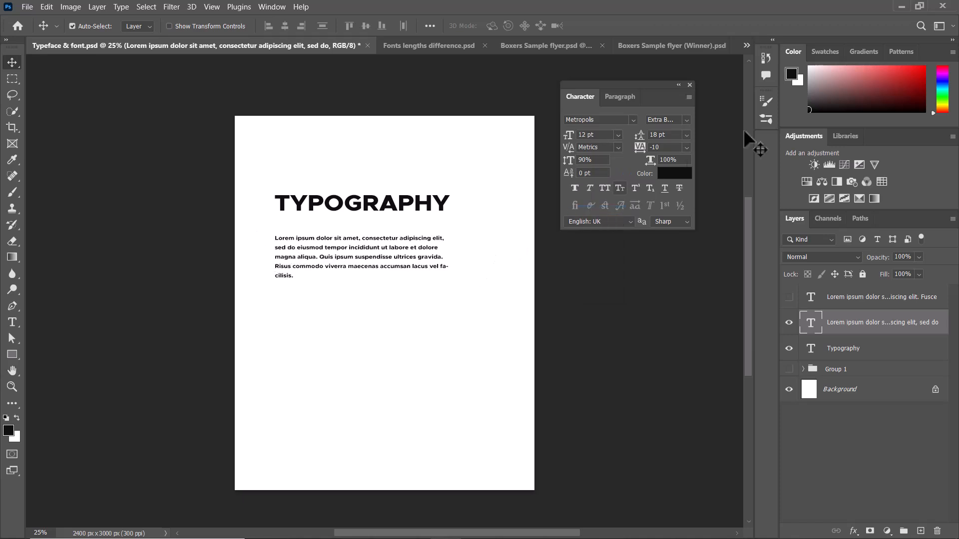
pyautogui.click(683, 120)
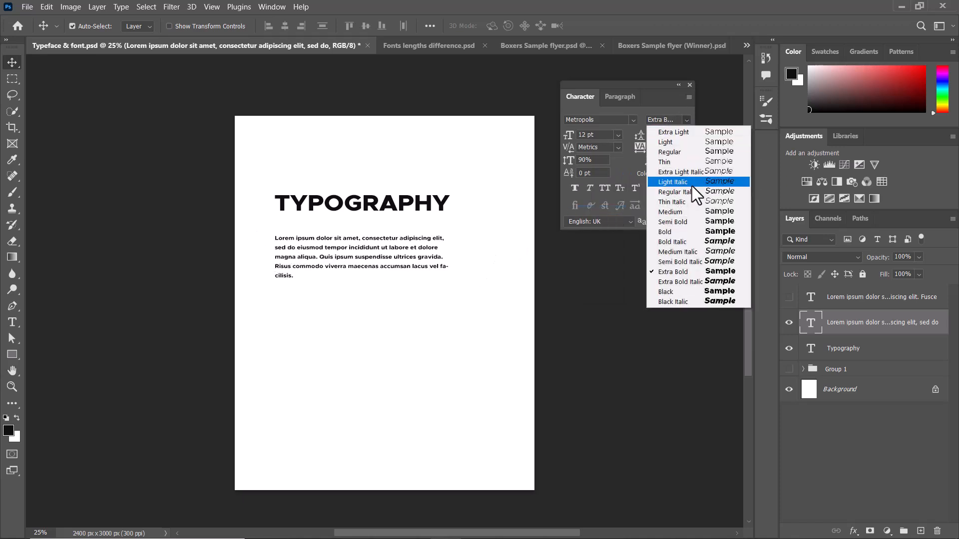
pyautogui.click(686, 212)
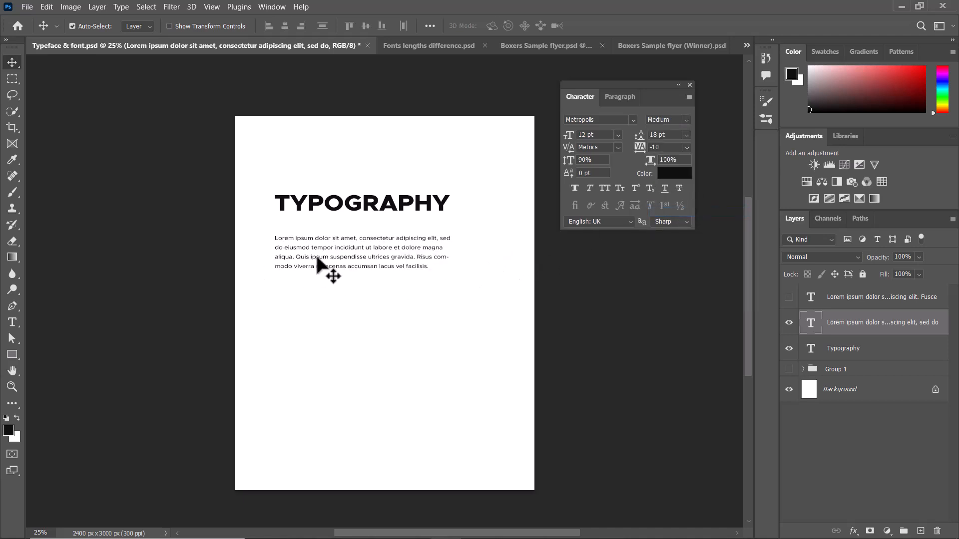
# Move the lorem ipsum paragraph slightly closer to the Typography heading.
pyautogui.hotkey('ctrl', '+')
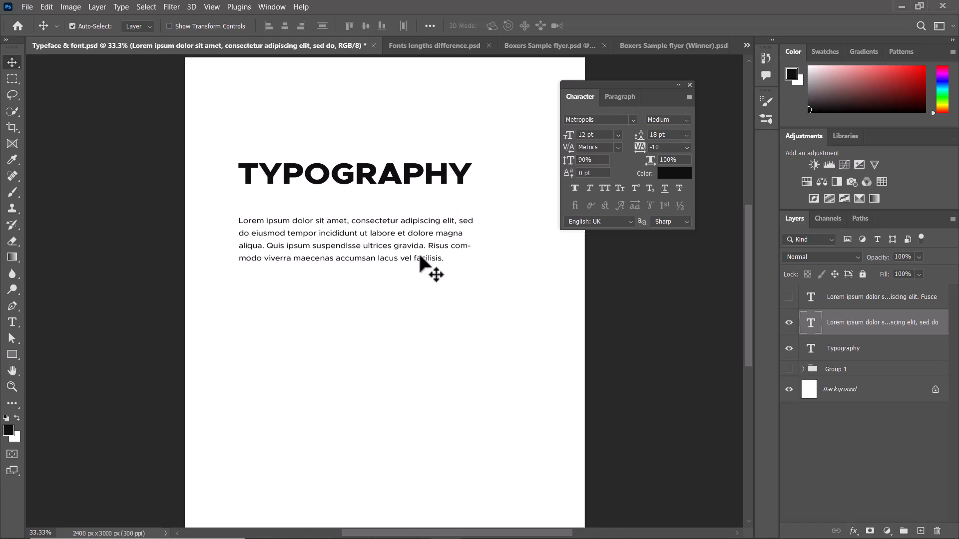
pyautogui.moveTo(364, 238); pyautogui.dragTo(361, 233)
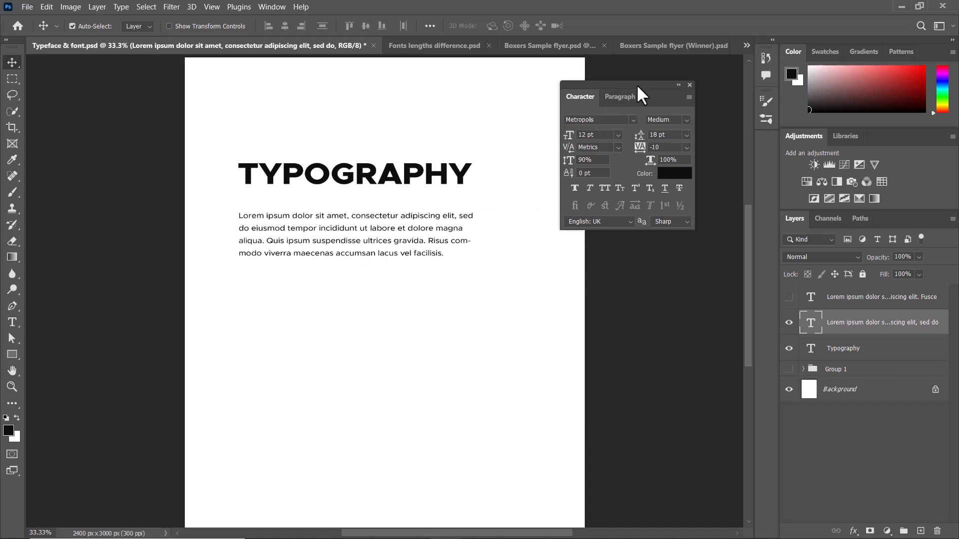
pyautogui.moveTo(637, 83); pyautogui.dragTo(605, 122)
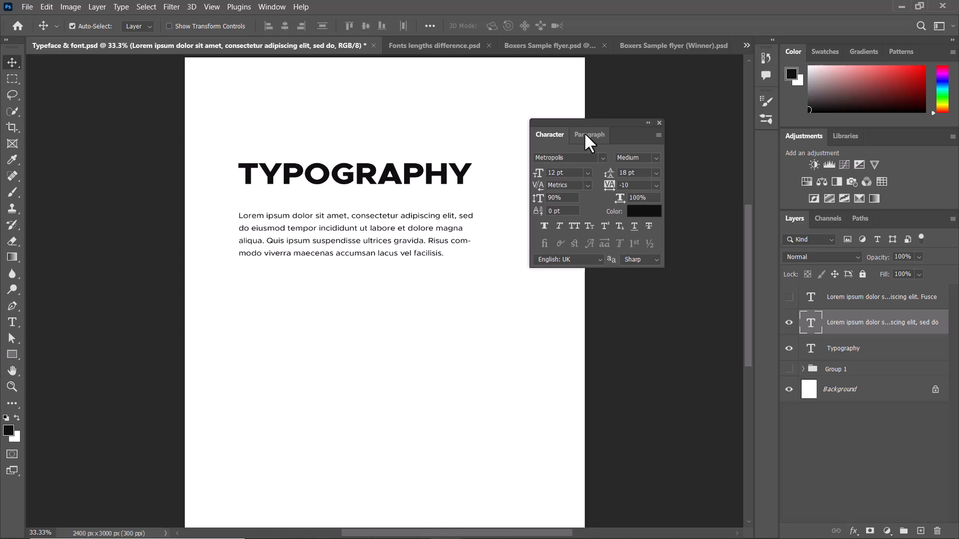
# Centre-align the lorem ipsum paragraph and bring it into close view, keeping the paragraph settings clear of the text.
pyautogui.click(584, 134)
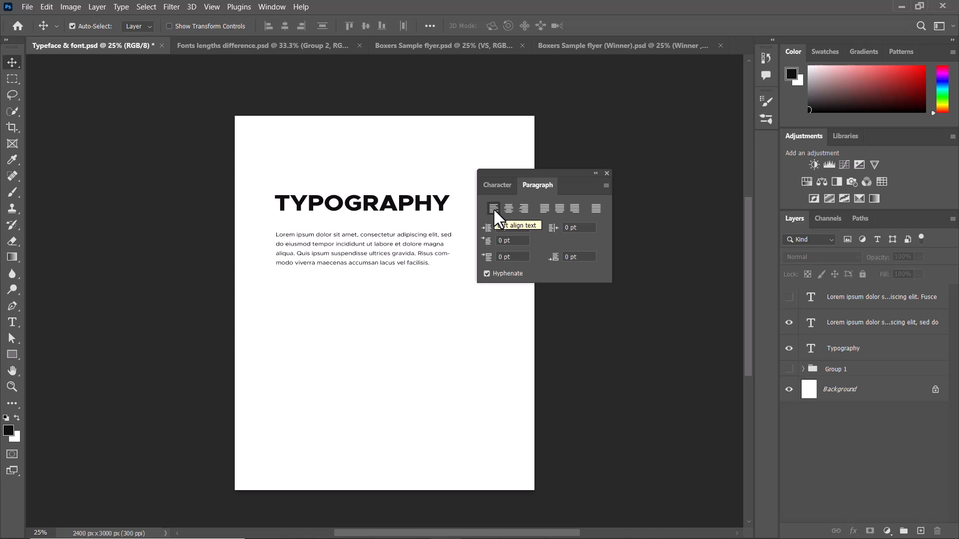
pyautogui.click(338, 246)
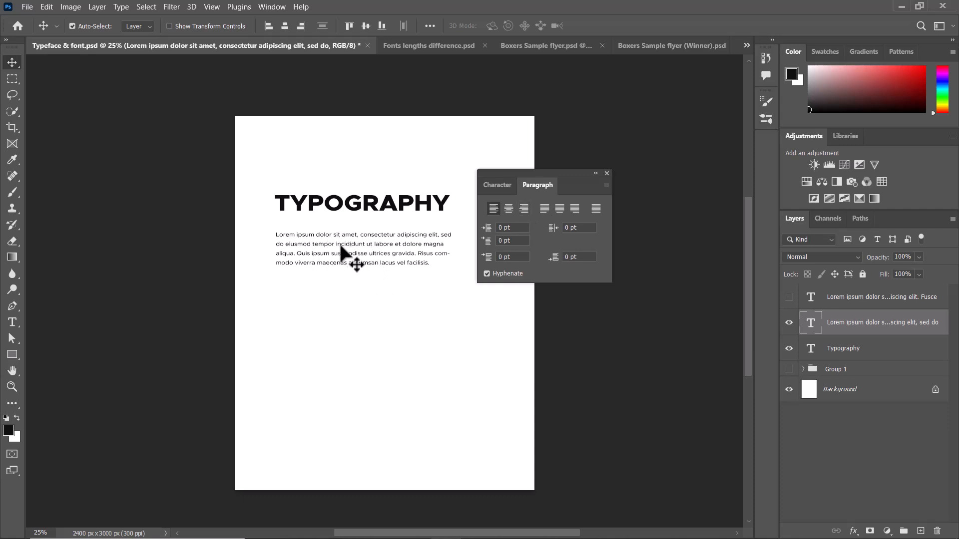
pyautogui.moveTo(538, 172); pyautogui.dragTo(541, 168)
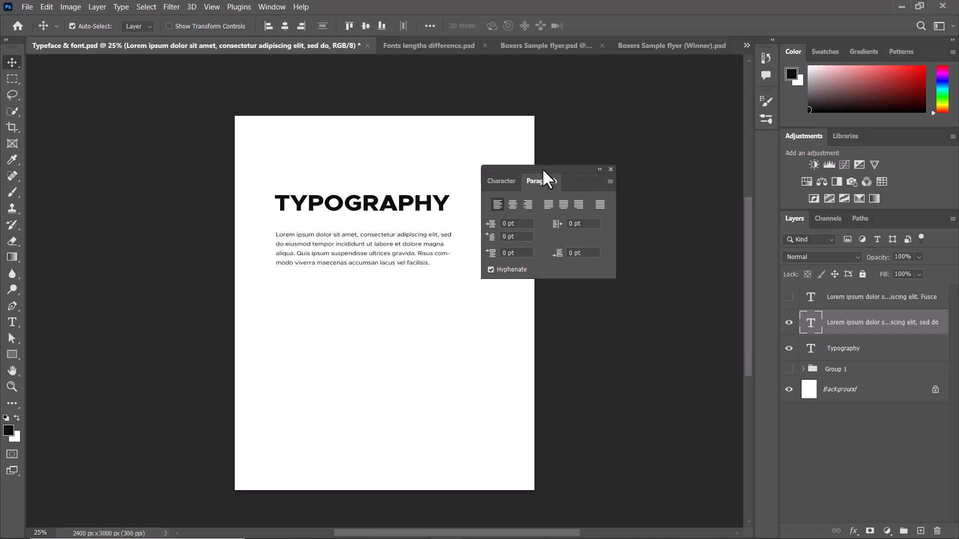
pyautogui.click(512, 203)
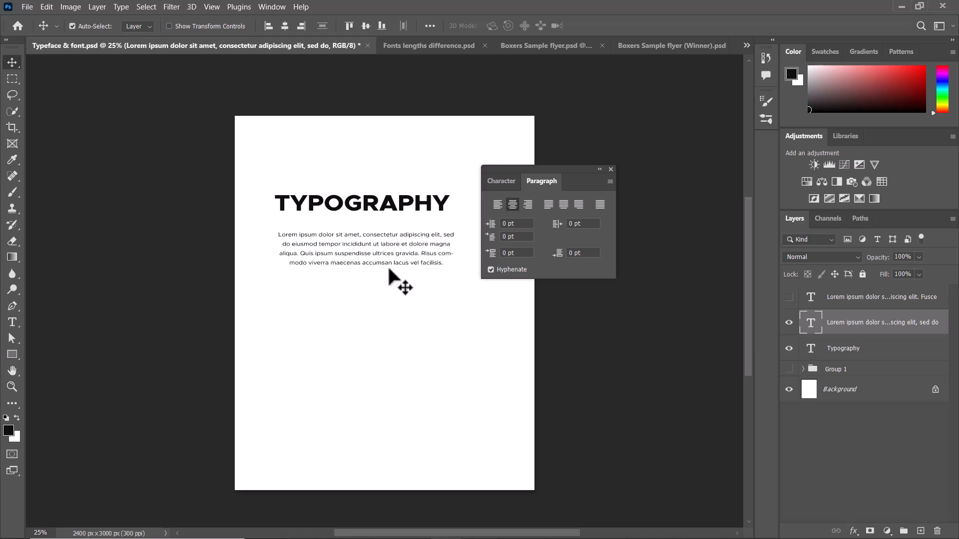
pyautogui.hotkey('ctrl', '+')
pyautogui.hotkey('ctrl', '+')
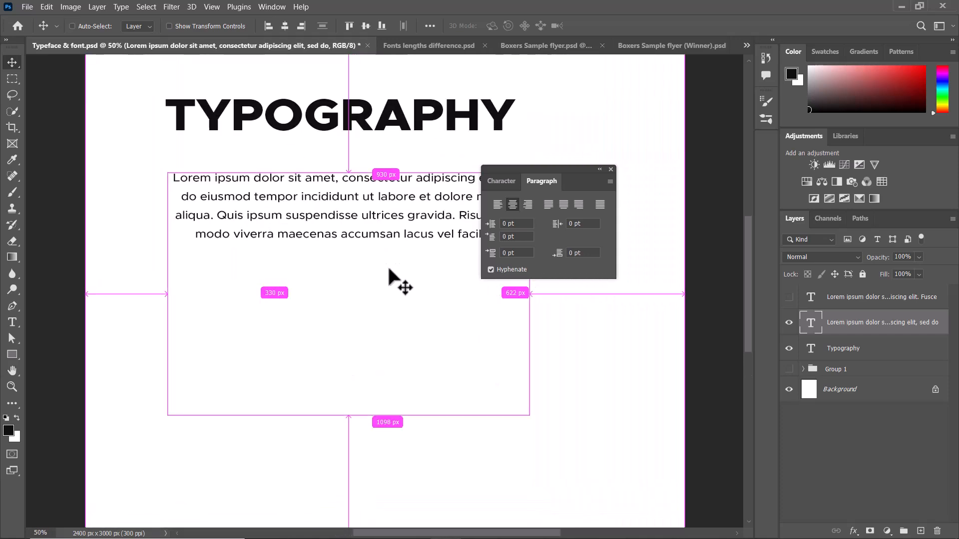
pyautogui.moveTo(368, 241); pyautogui.dragTo(349, 295)
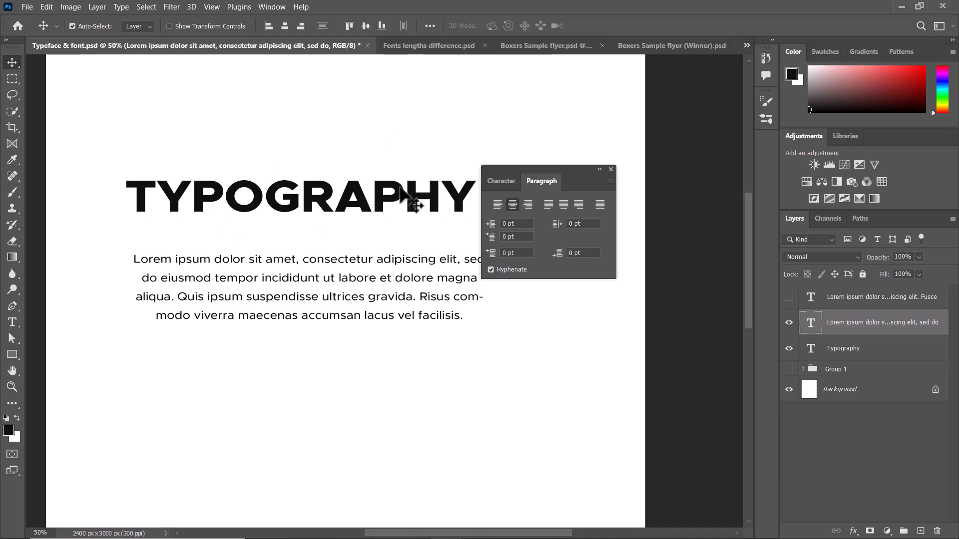
pyautogui.moveTo(577, 170); pyautogui.dragTo(609, 136)
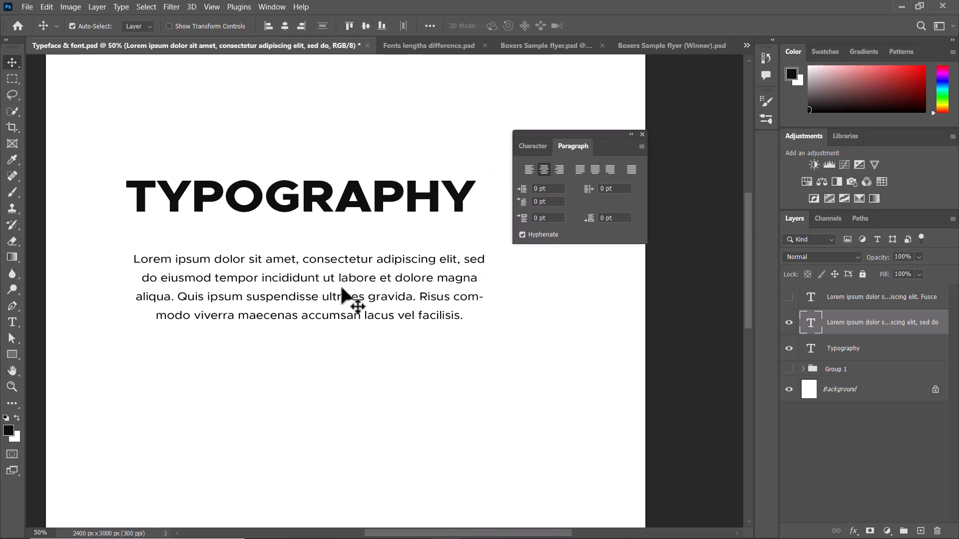
# Try right alignment and each justification option on the lorem ipsum paragraph, and return it to left alignment.
pyautogui.click(560, 170)
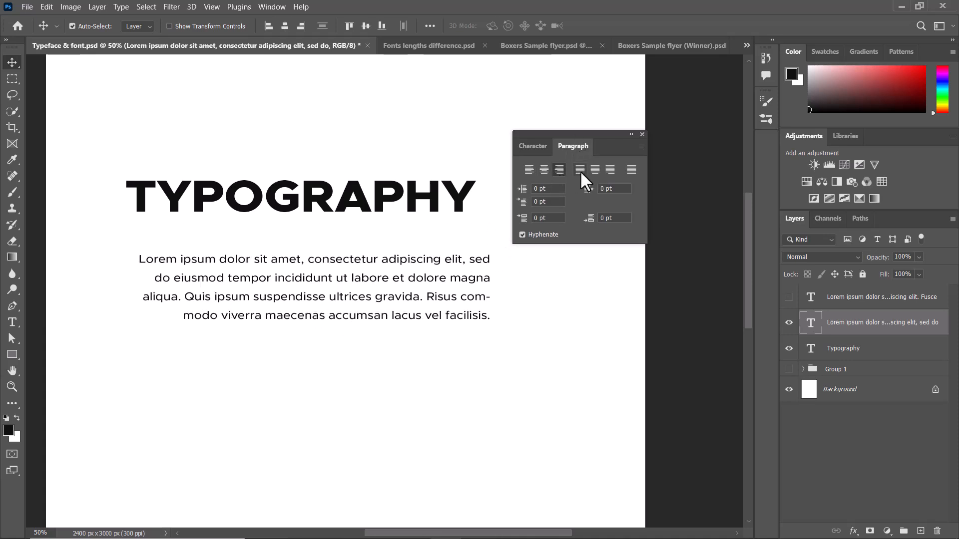
pyautogui.click(630, 168)
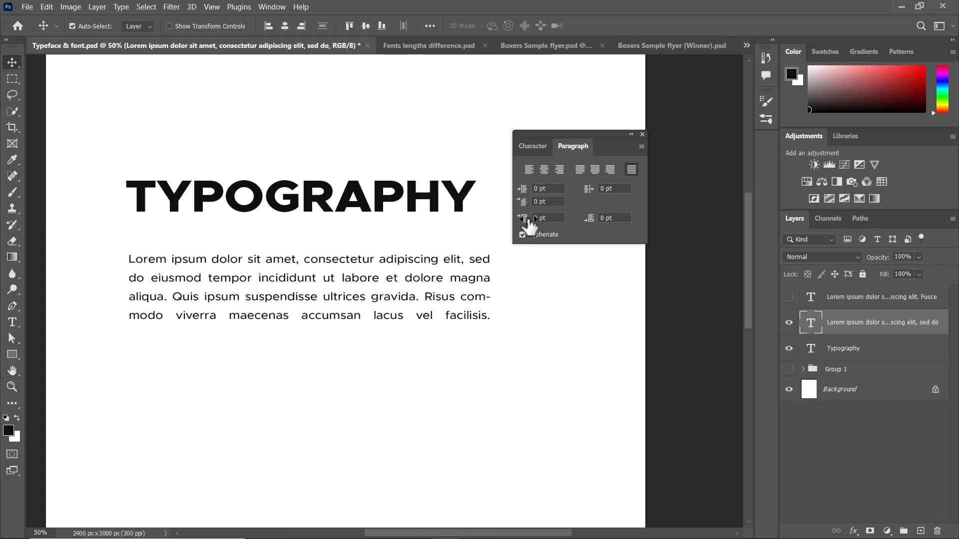
pyautogui.click(579, 170)
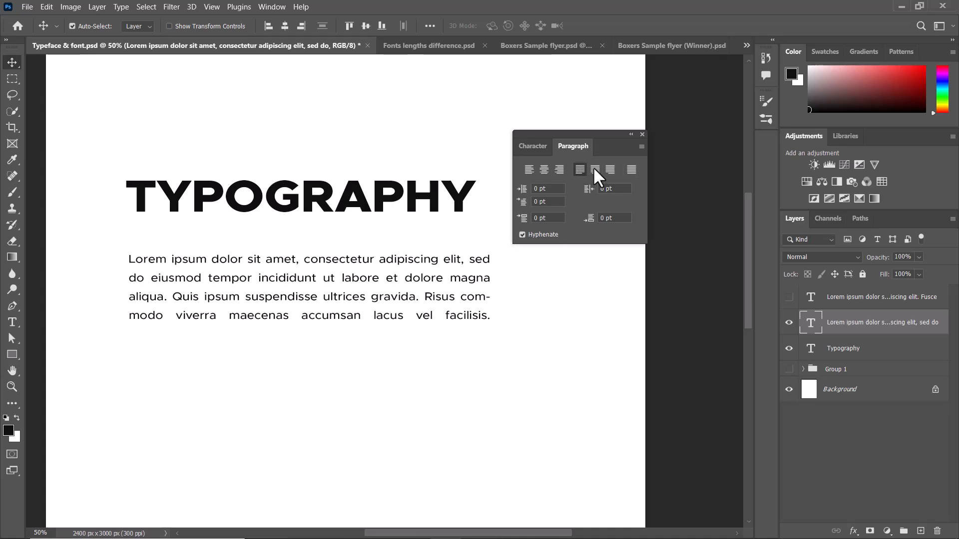
pyautogui.click(595, 171)
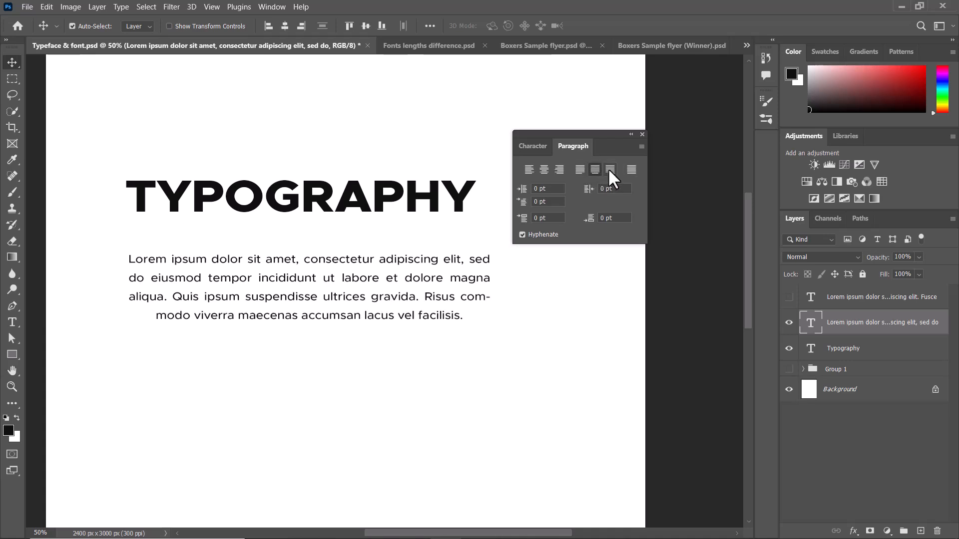
pyautogui.click(608, 168)
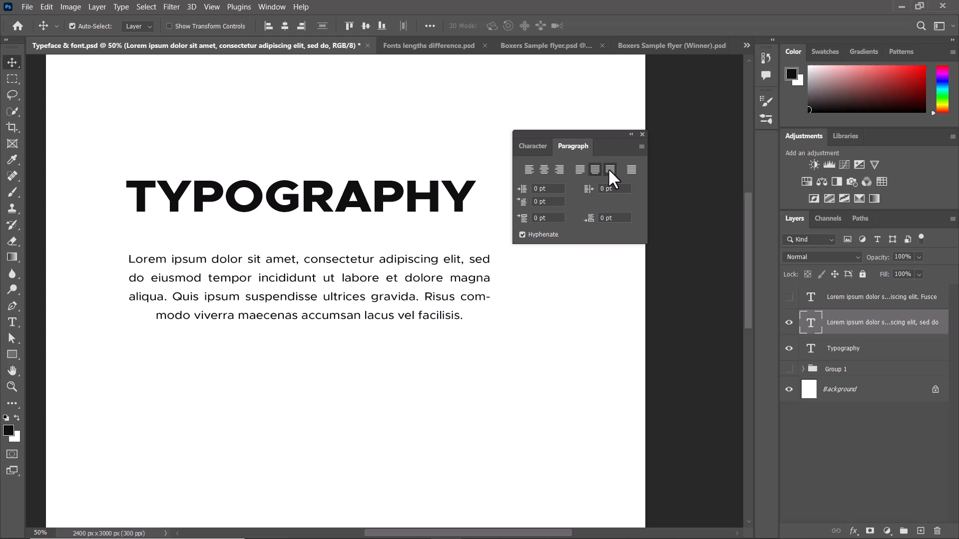
pyautogui.click(528, 169)
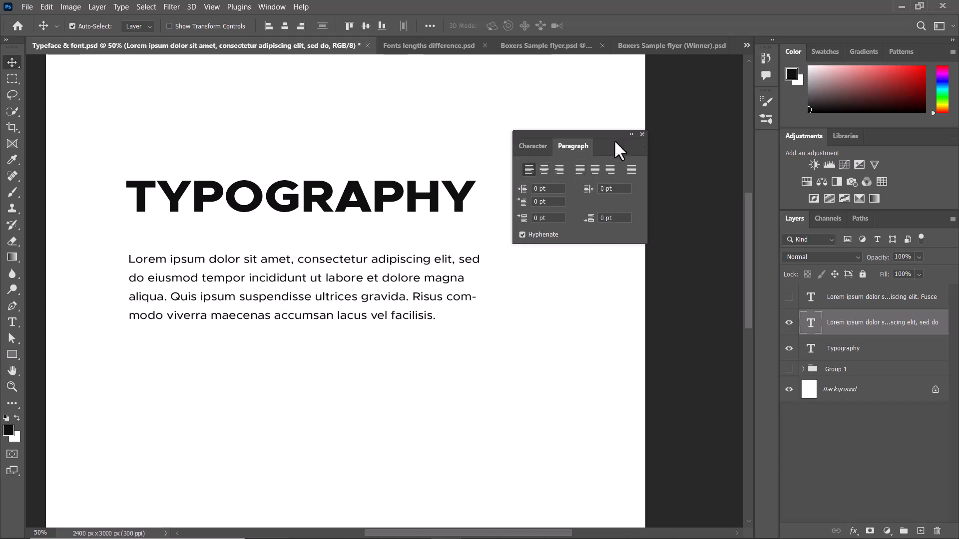
# Look through the leading and tracking presets in the Character settings for the lorem ipsum paragraph.
pyautogui.click(532, 146)
pyautogui.click(573, 146)
pyautogui.click(544, 150)
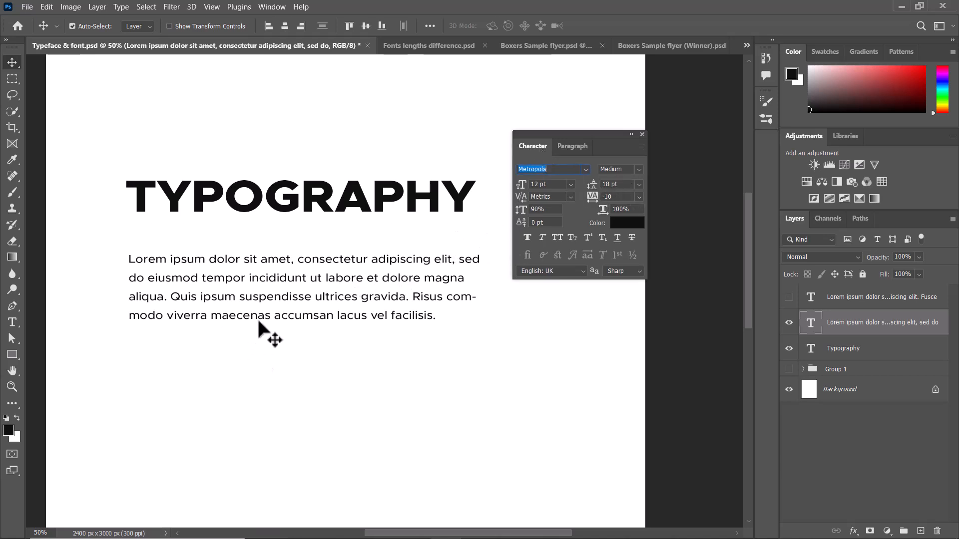
pyautogui.click(639, 184)
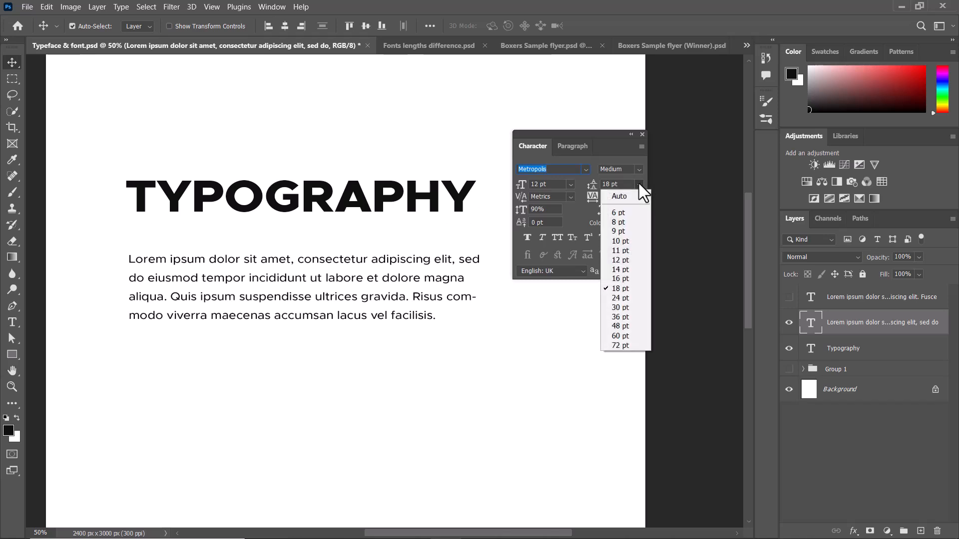
pyautogui.click(639, 184)
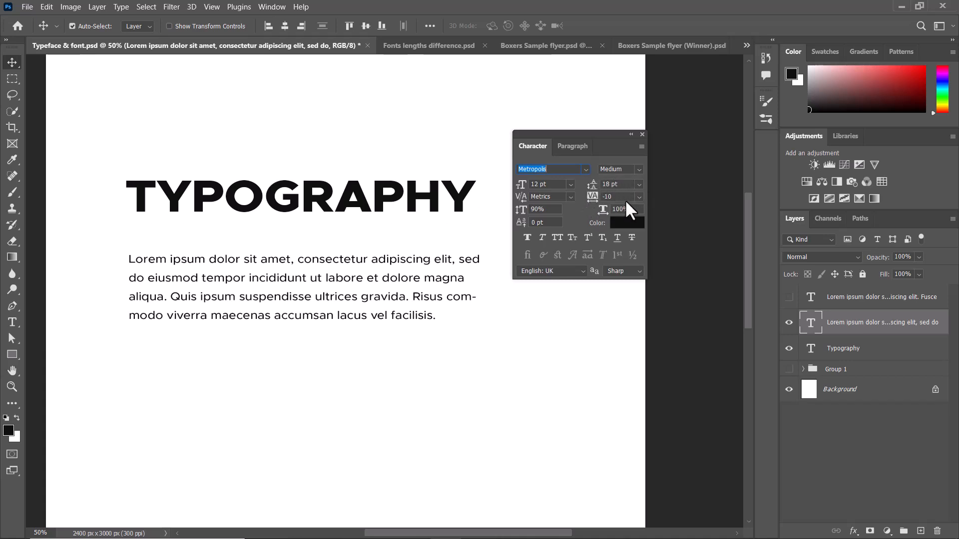
pyautogui.click(639, 197)
pyautogui.click(639, 196)
# Try tracking values of 25 and 200 on the lorem ipsum paragraph and settle on 0.
pyautogui.click(639, 196)
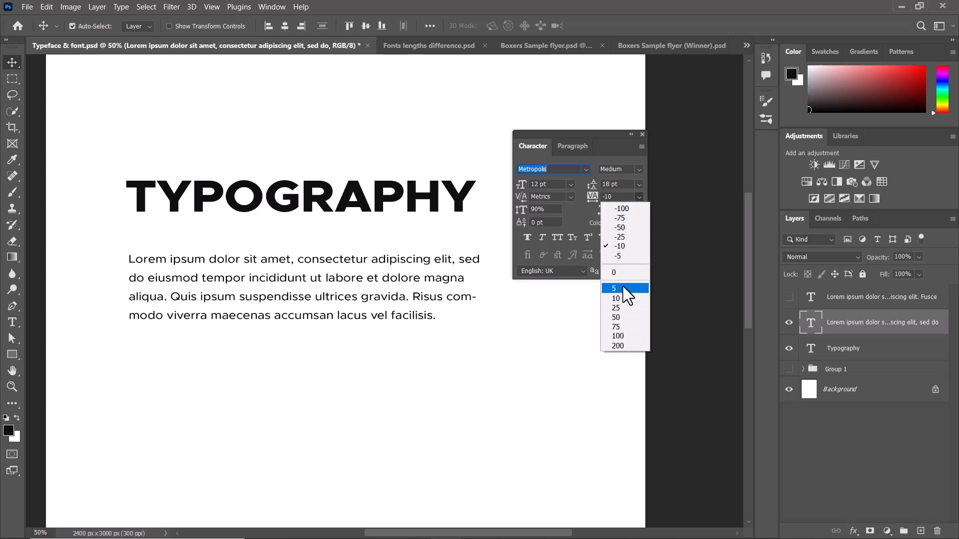
pyautogui.click(617, 308)
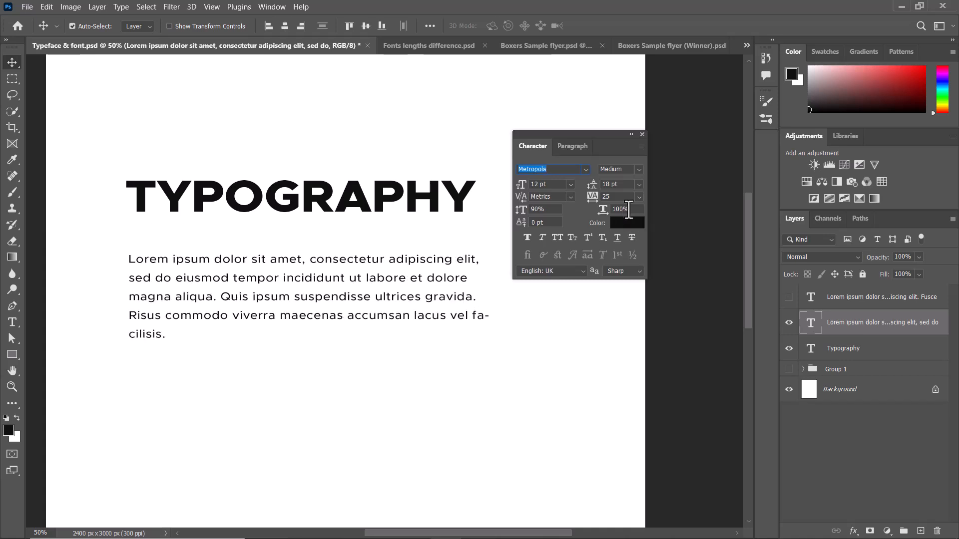
pyautogui.click(638, 196)
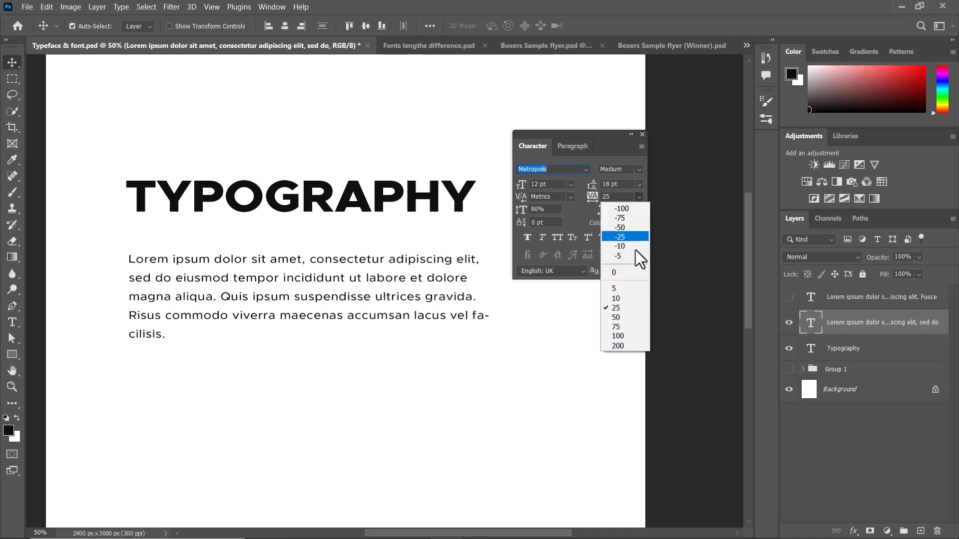
pyautogui.click(618, 346)
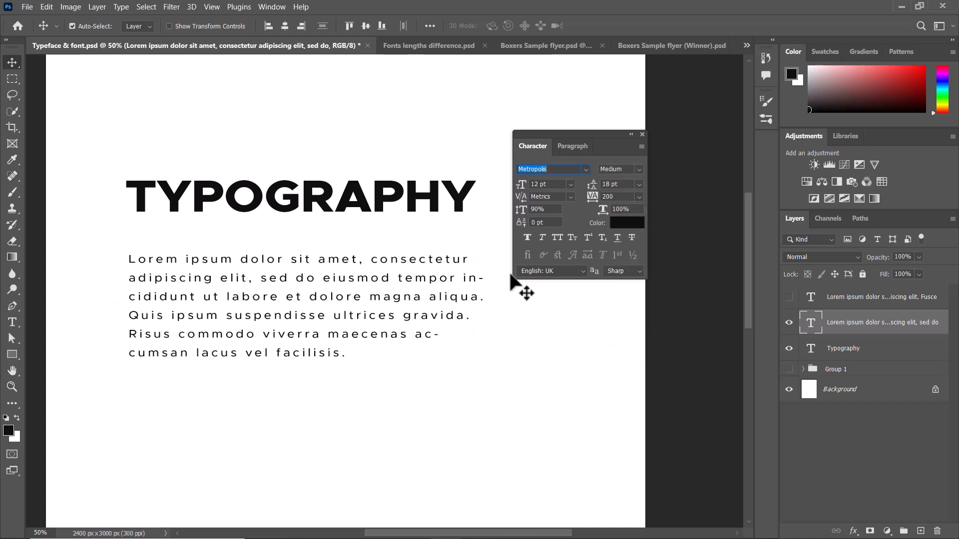
pyautogui.click(640, 198)
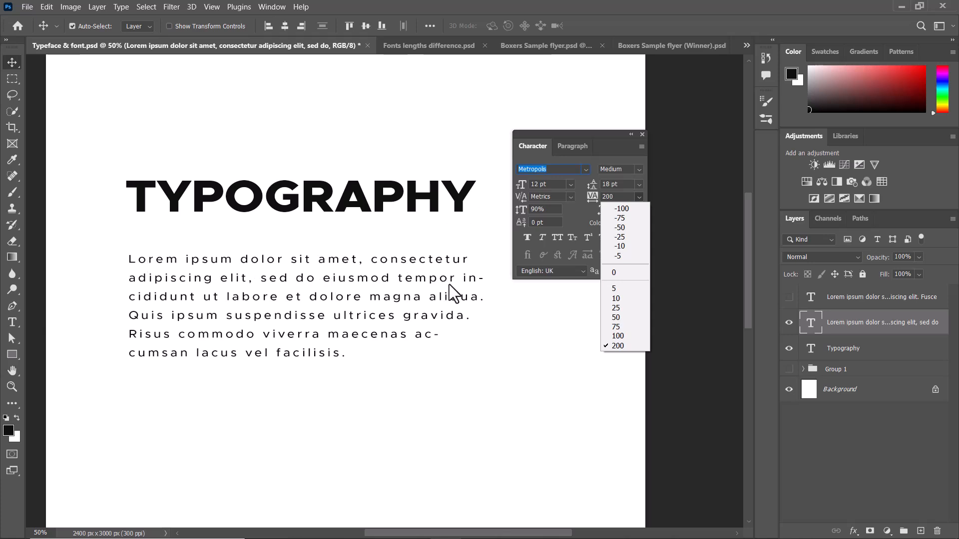
pyautogui.click(623, 271)
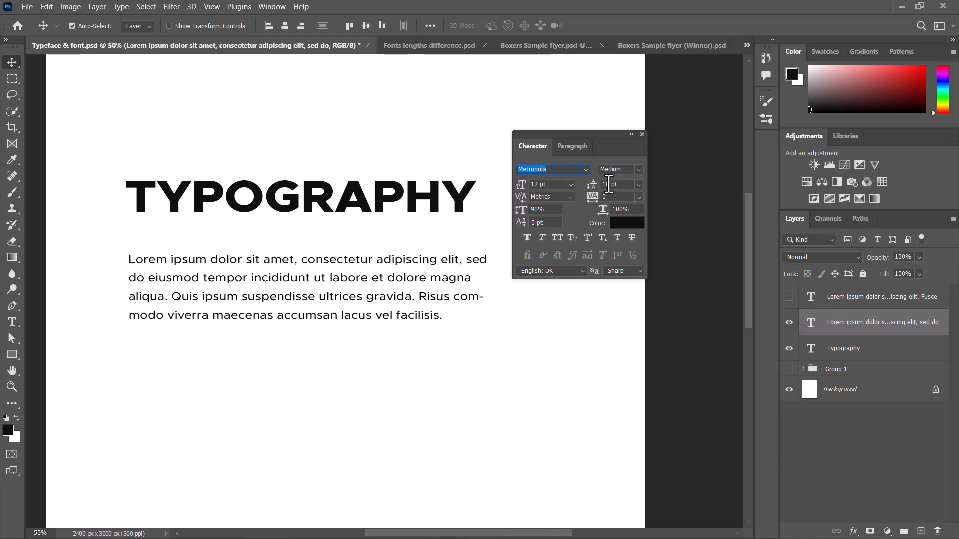
# Try wide leading values of 48 pt and 72 pt on the lorem ipsum paragraph.
pyautogui.click(639, 183)
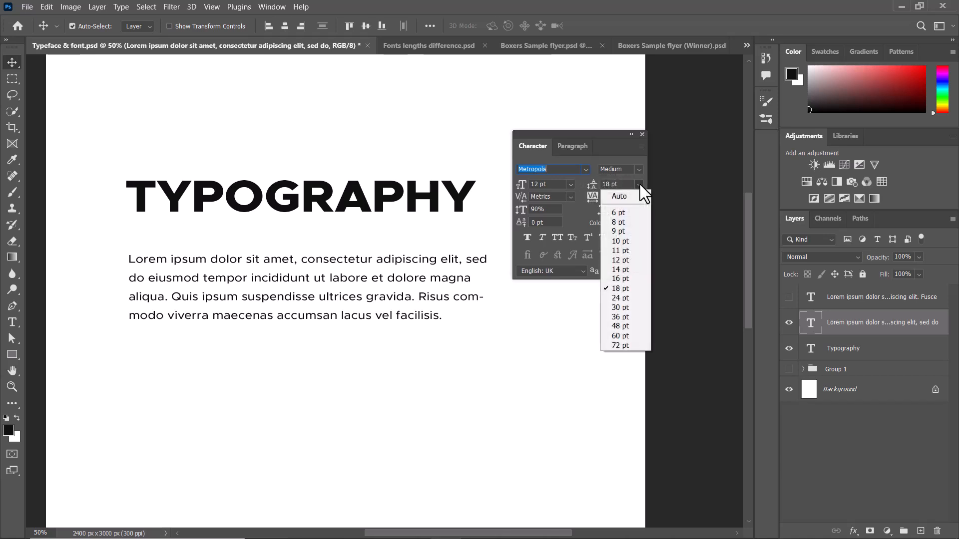
pyautogui.click(617, 326)
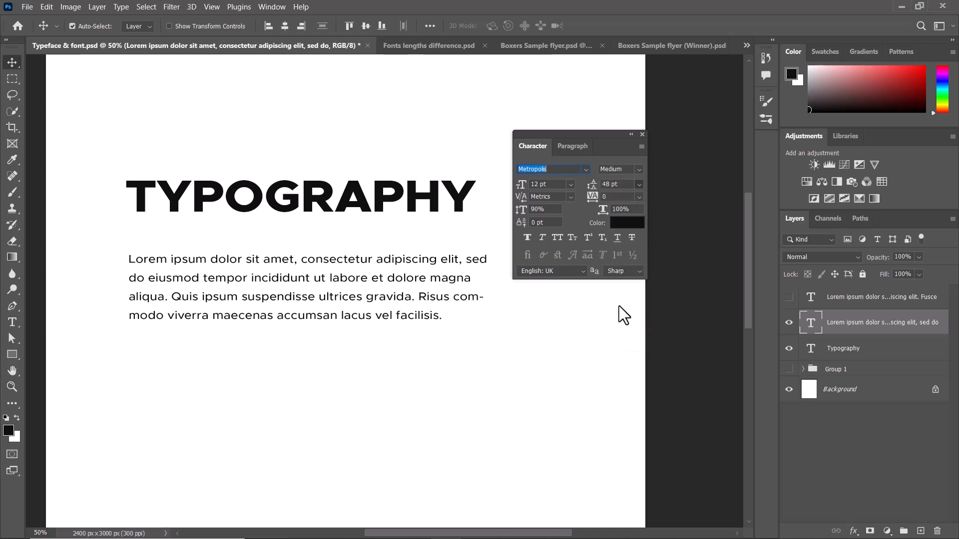
pyautogui.click(639, 185)
pyautogui.click(620, 345)
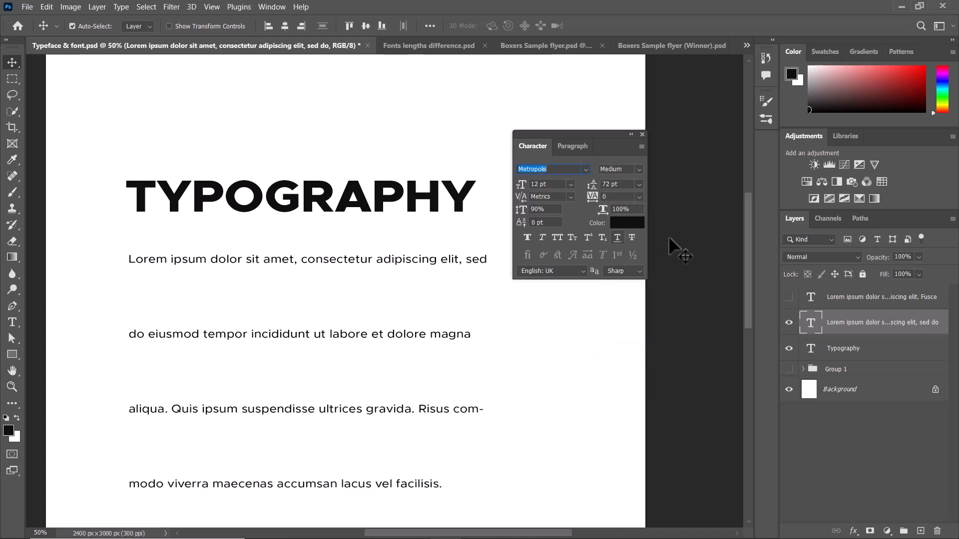
# Tighten the lorem ipsum paragraph's leading, trying 10 pt and settling on 12 pt.
pyautogui.click(639, 185)
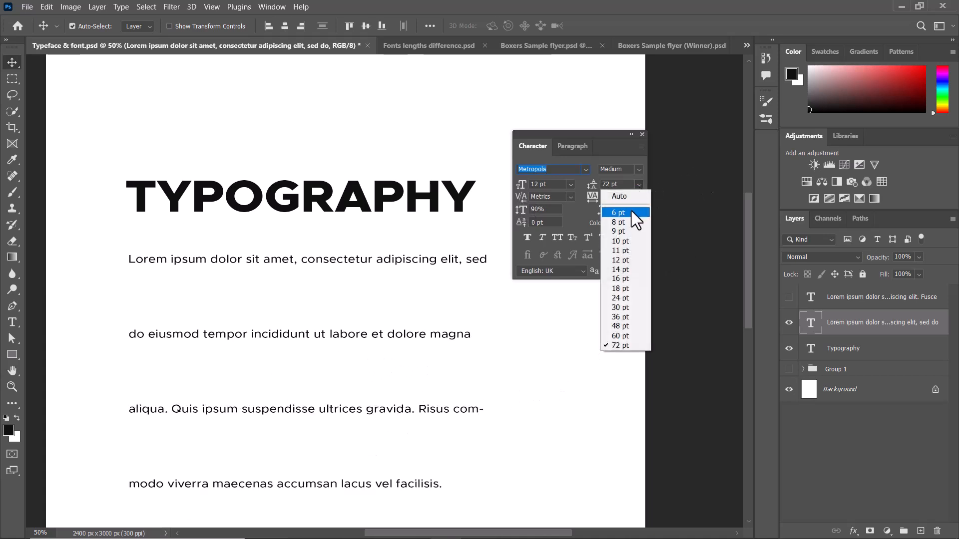
pyautogui.click(619, 240)
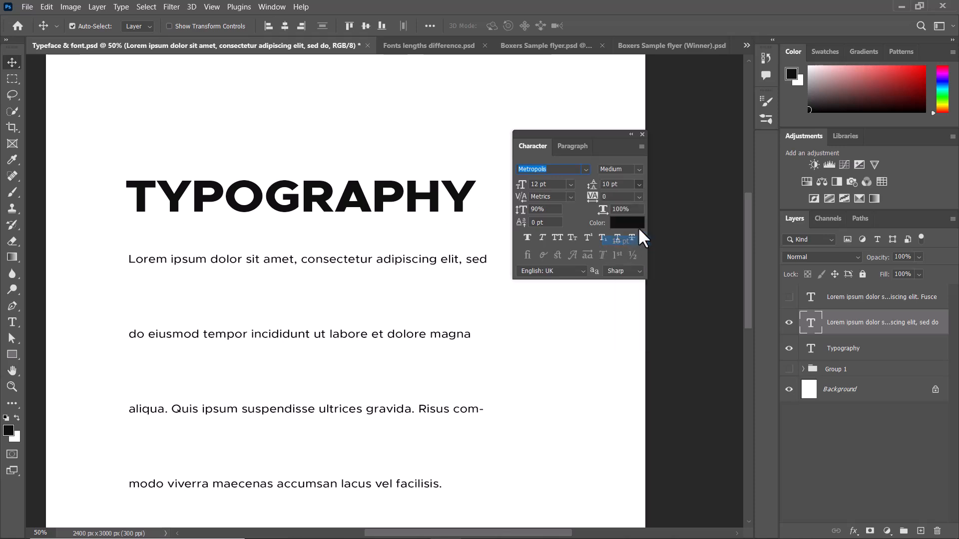
pyautogui.click(638, 184)
pyautogui.click(615, 259)
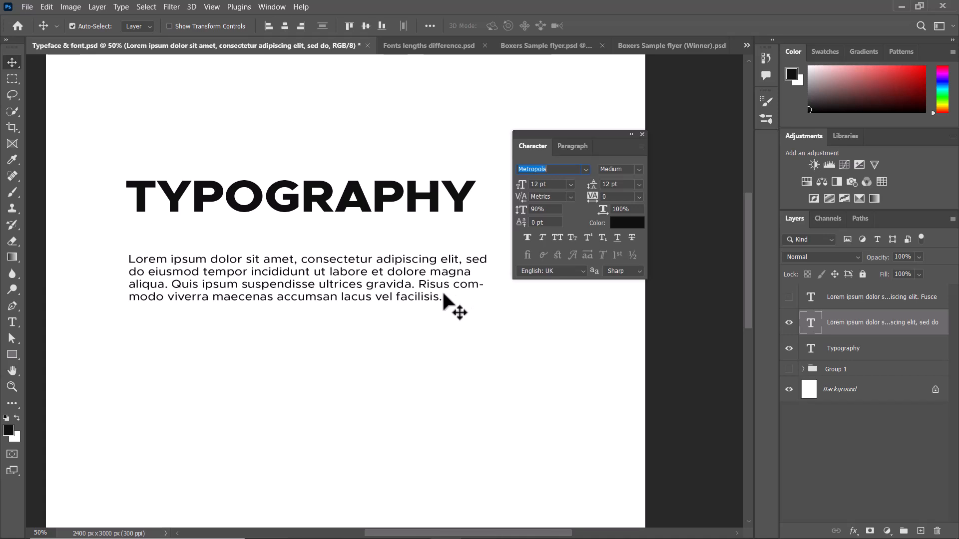
# Try 6 pt and 14 pt leading on the lorem ipsum paragraph.
pyautogui.click(639, 182)
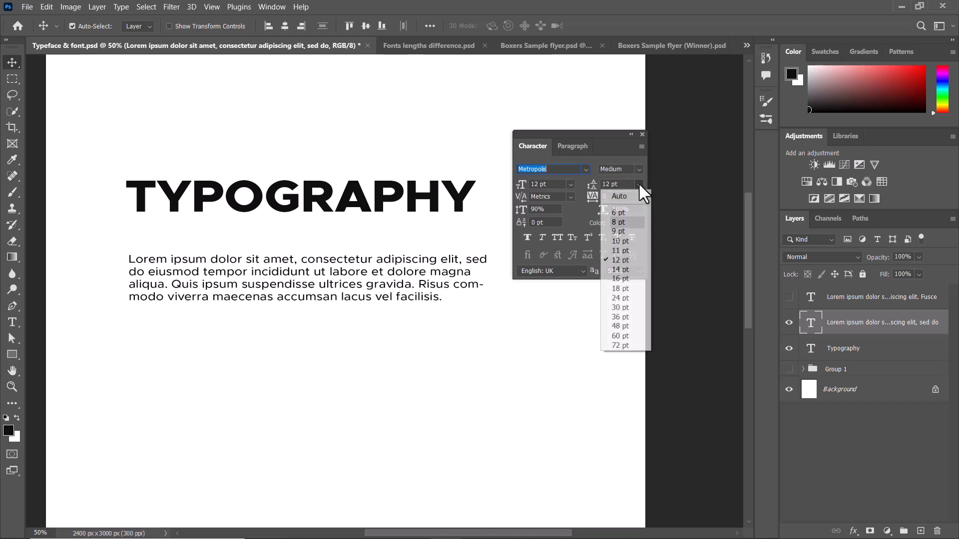
pyautogui.click(623, 213)
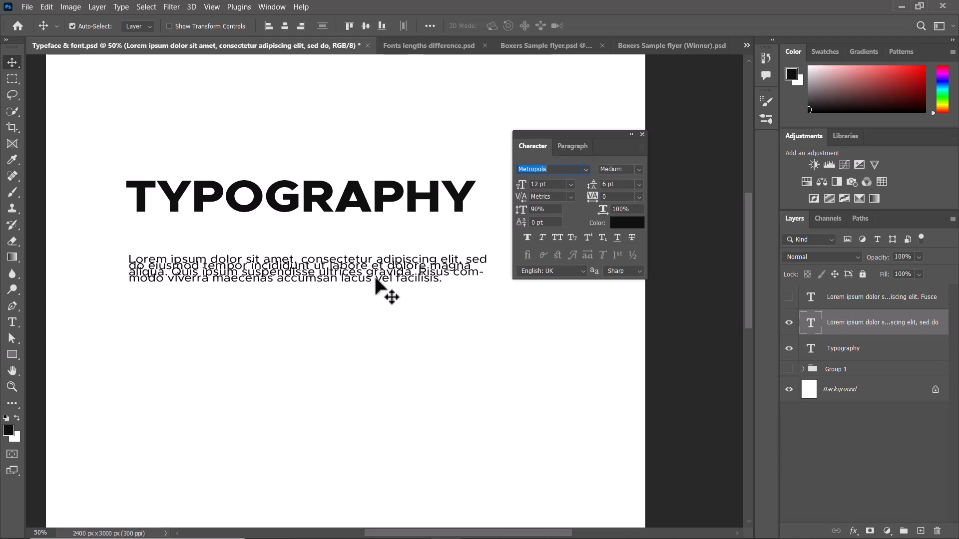
pyautogui.click(639, 184)
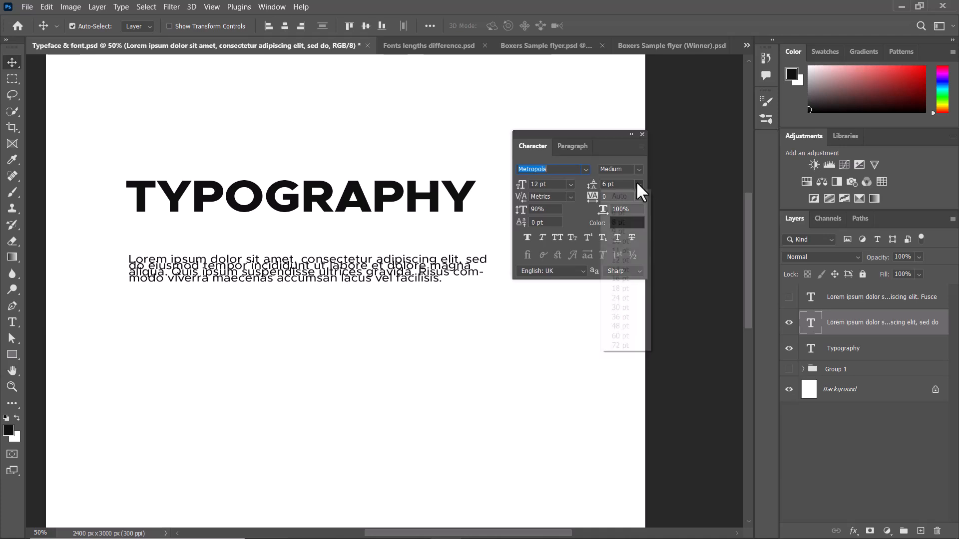
pyautogui.click(615, 270)
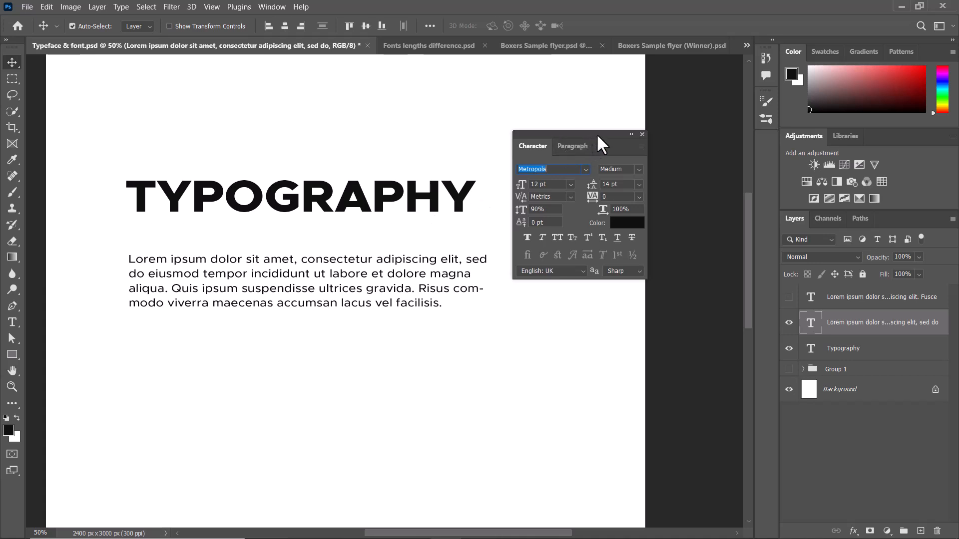
pyautogui.moveTo(597, 136); pyautogui.dragTo(600, 133)
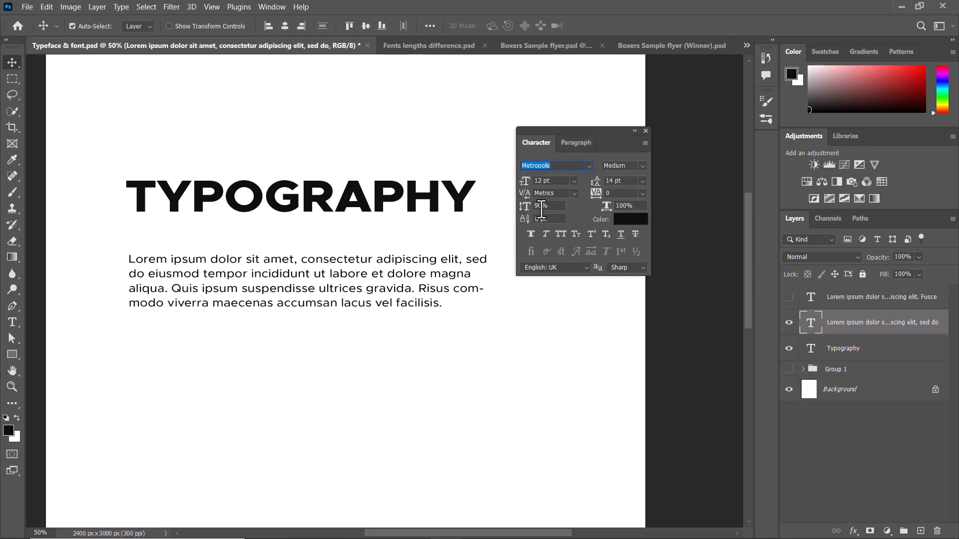
# Look through the kerning options and browse the font list, previewing typefaces on the lorem ipsum paragraph.
pyautogui.click(574, 193)
pyautogui.click(573, 191)
pyautogui.click(589, 166)
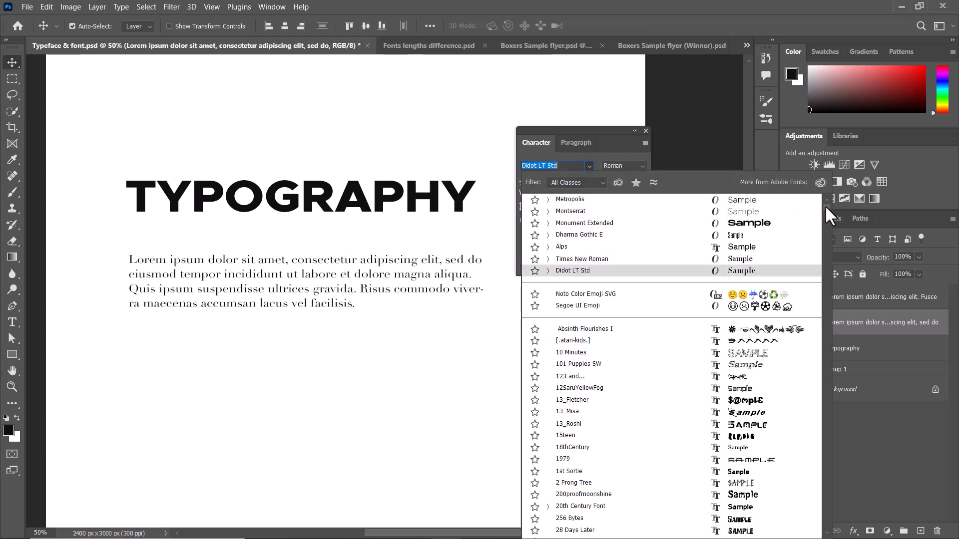
pyautogui.moveTo(825, 205); pyautogui.dragTo(782, 268)
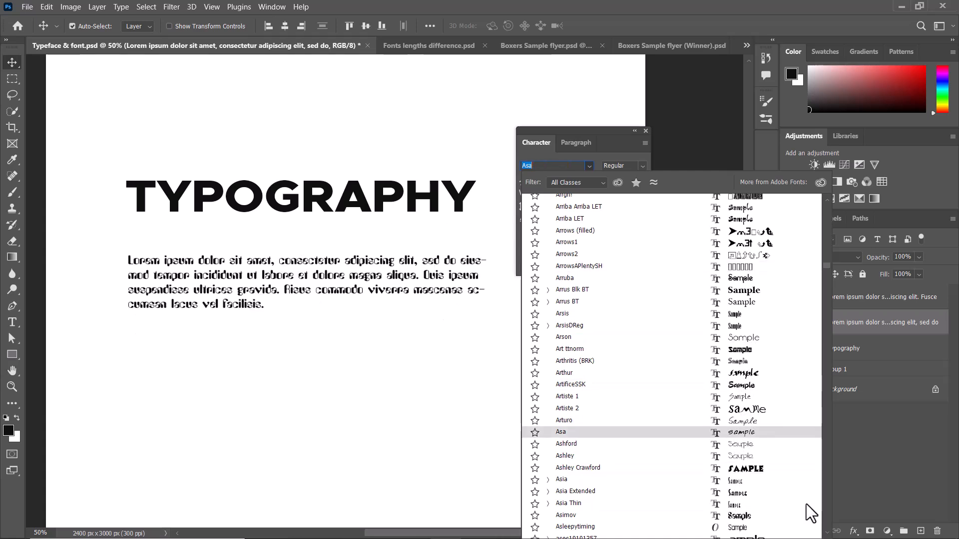
pyautogui.scroll(-2, 806, 504)
pyautogui.press('Escape')
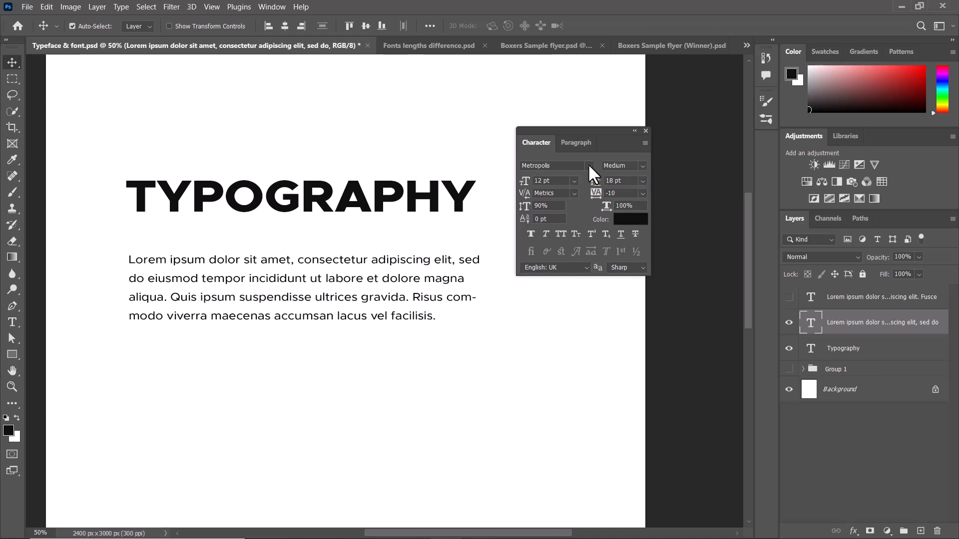
# Cycle the lorem ipsum paragraph through other typefaces, including Times New Roman, Segoe UI Emoji, 13_Roshi and 18thCentury.
pyautogui.click(580, 166)
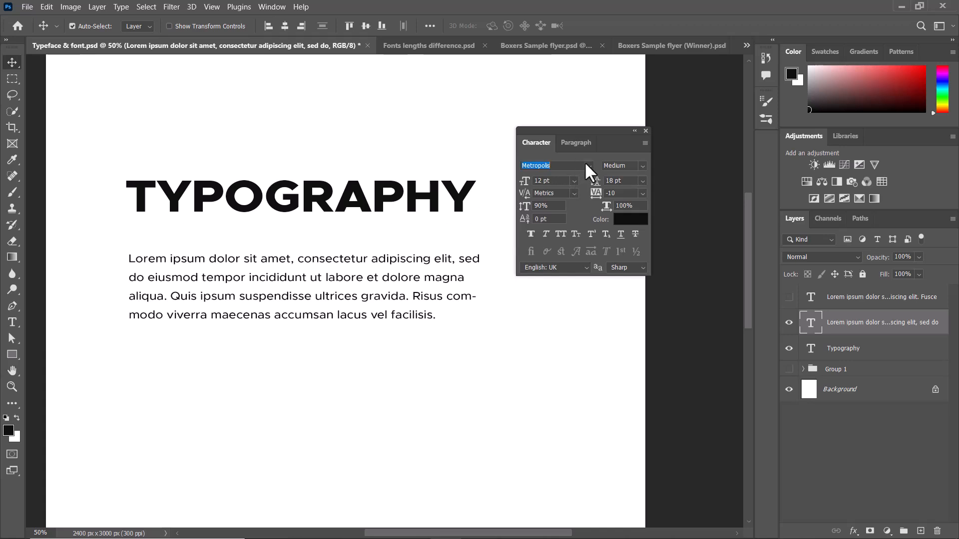
pyautogui.scroll(-6, 577, 165)
pyautogui.scroll(-4, 577, 165)
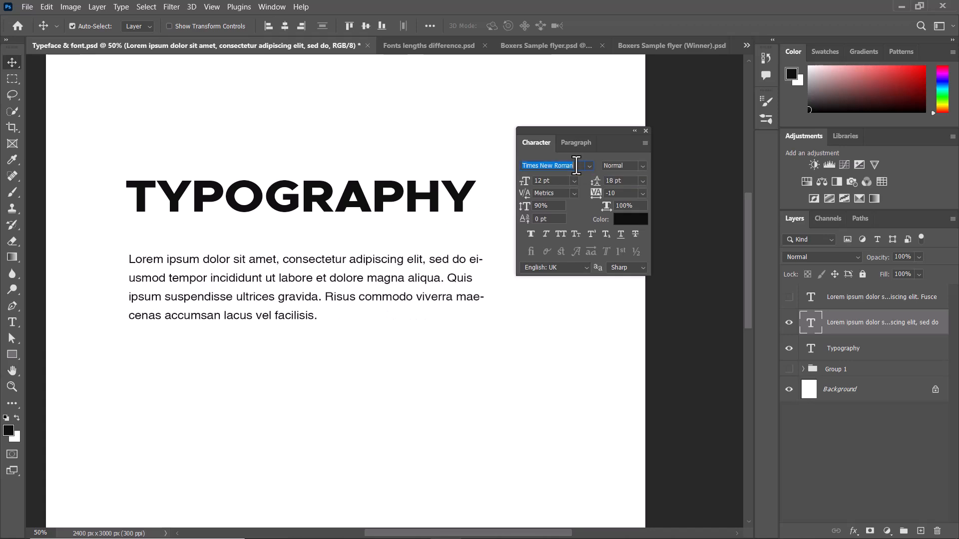
pyautogui.scroll(-4, 576, 165)
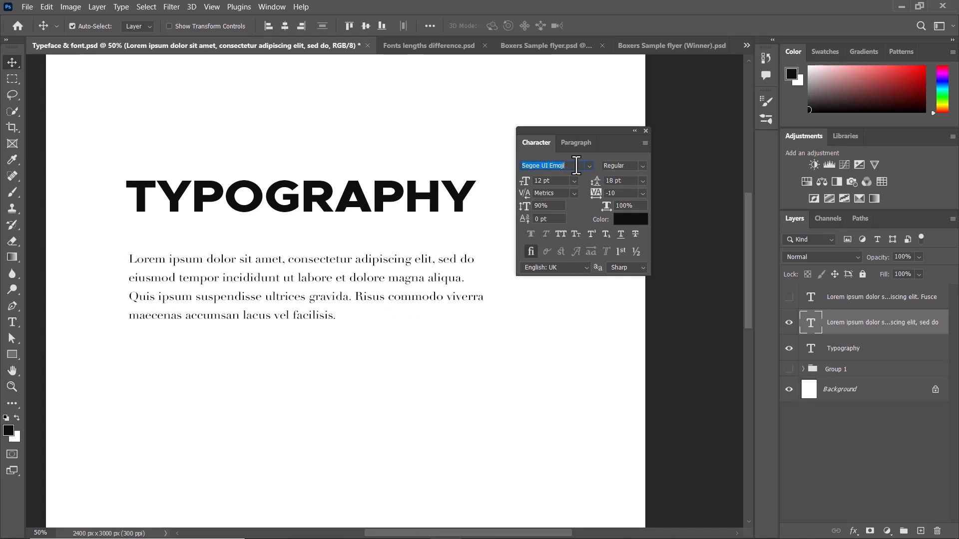
pyautogui.scroll(-3, 576, 165)
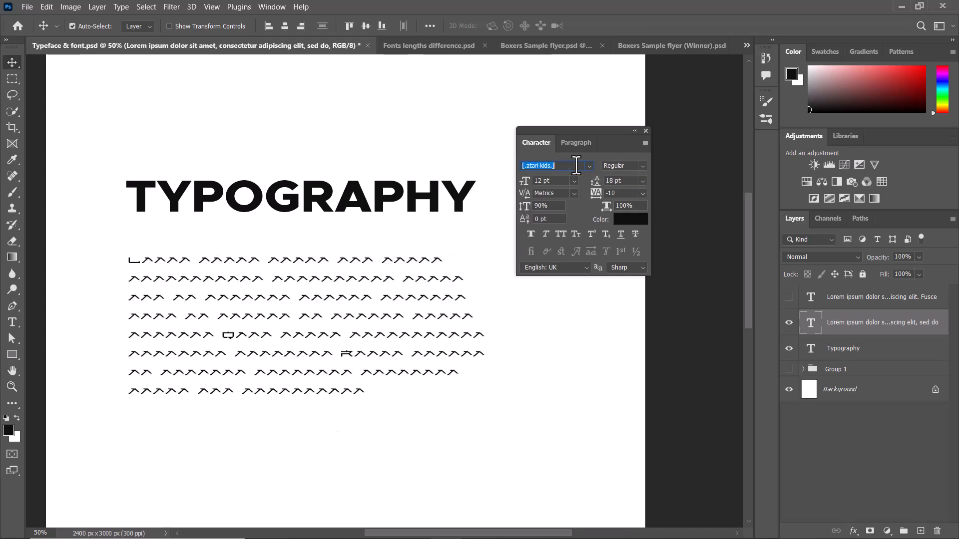
pyautogui.scroll(-4, 576, 166)
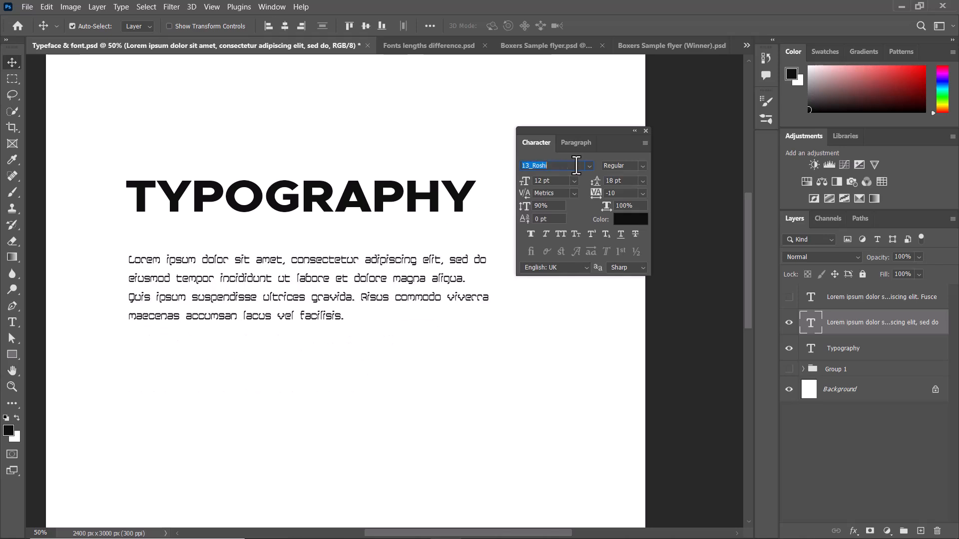
pyautogui.scroll(-3, 576, 165)
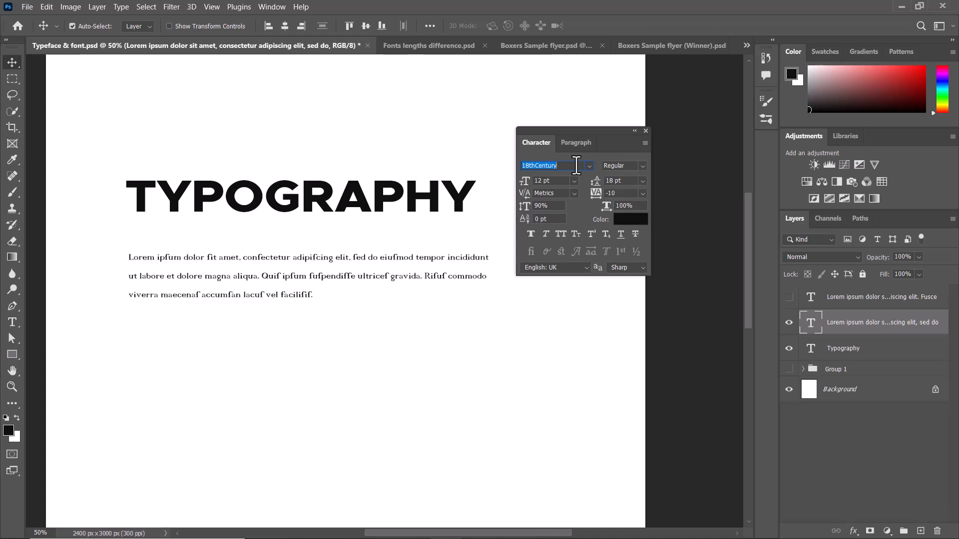
# Search the fonts for "cool" and apply Coolvetica Regular to the lorem ipsum paragraph.
pyautogui.click(590, 166)
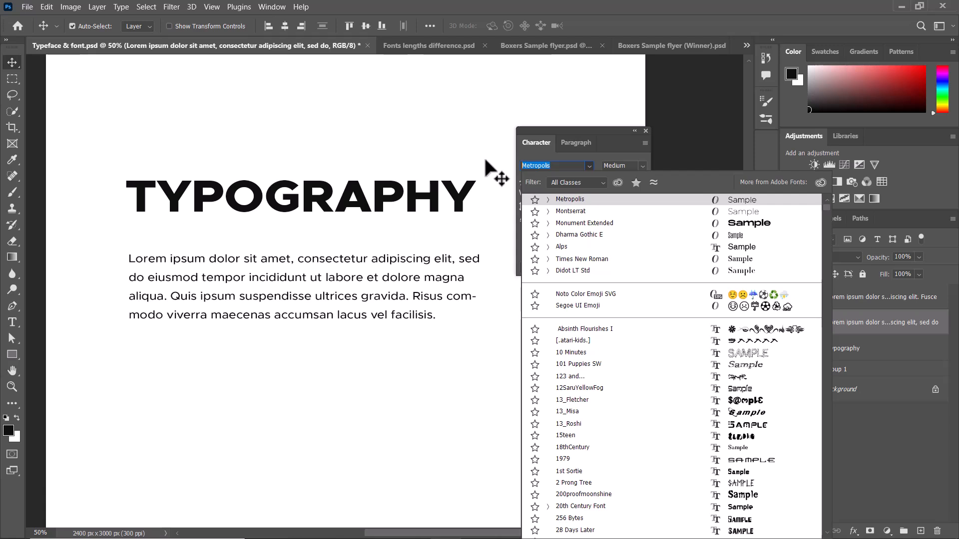
pyautogui.write('oolvetica')
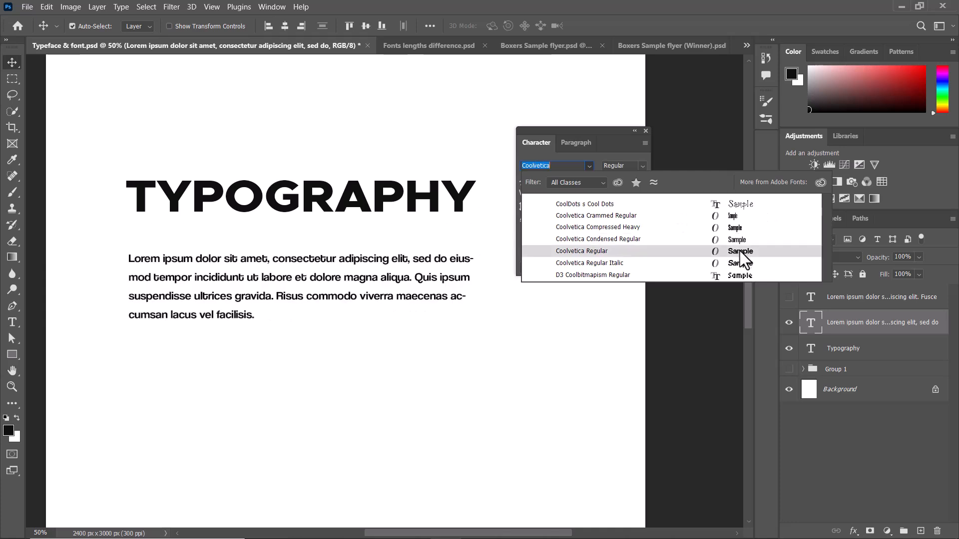
pyautogui.click(739, 251)
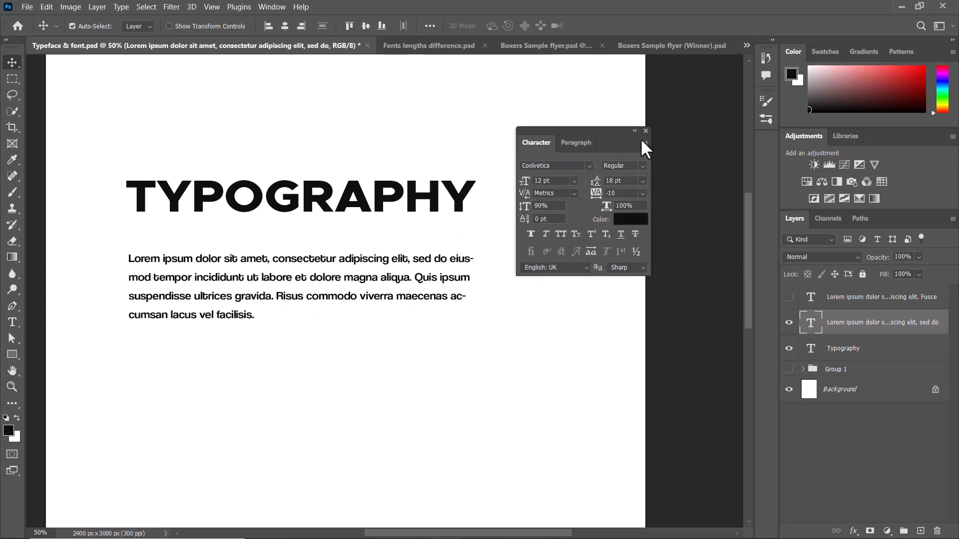
# Set the paragraph's font style to Condensed Regular and move the Character settings clear of the text.
pyautogui.click(642, 167)
pyautogui.click(676, 196)
pyautogui.click(642, 166)
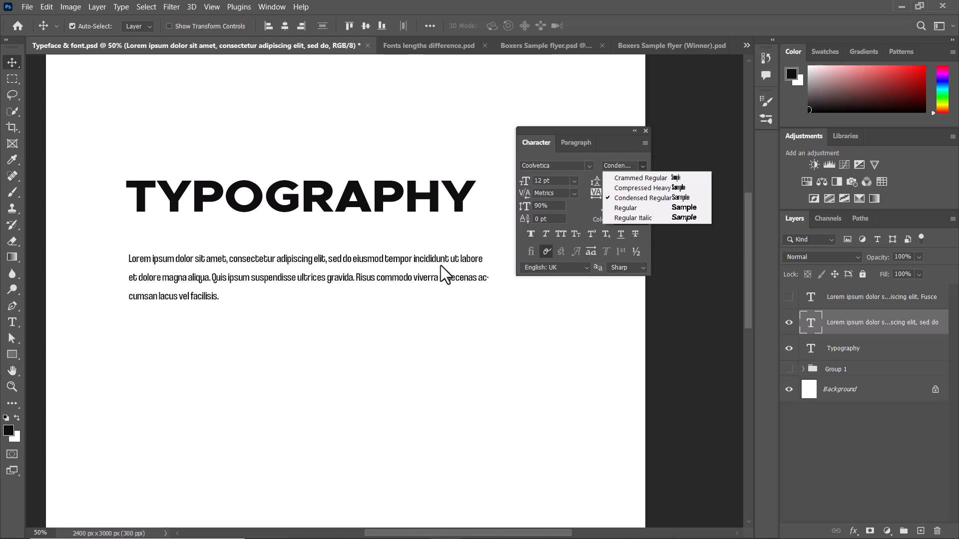
pyautogui.click(641, 167)
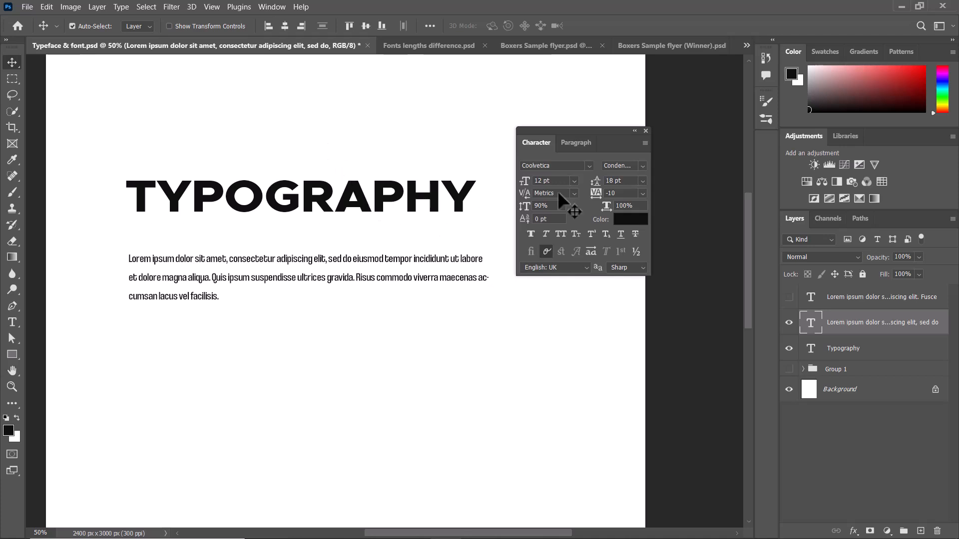
pyautogui.moveTo(616, 140); pyautogui.dragTo(594, 138)
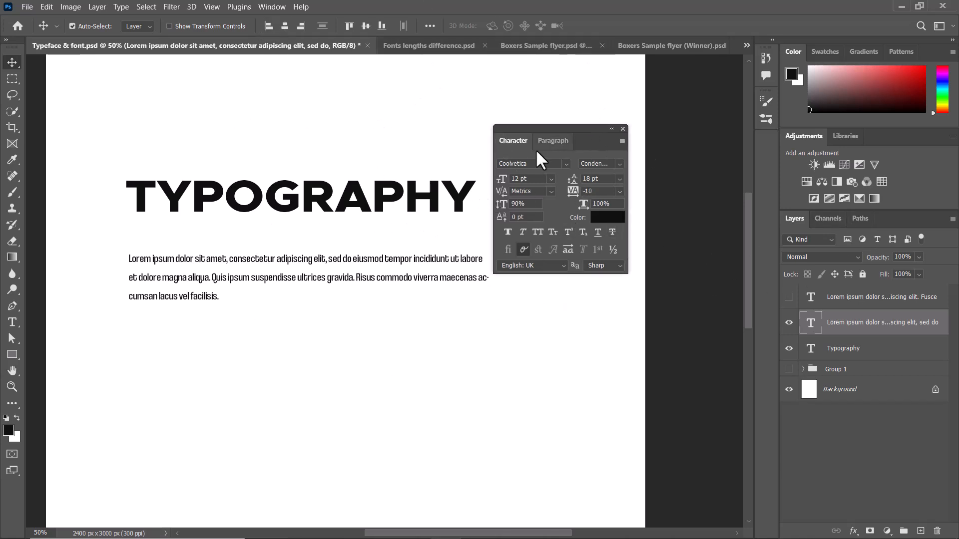
pyautogui.moveTo(549, 127); pyautogui.dragTo(611, 124)
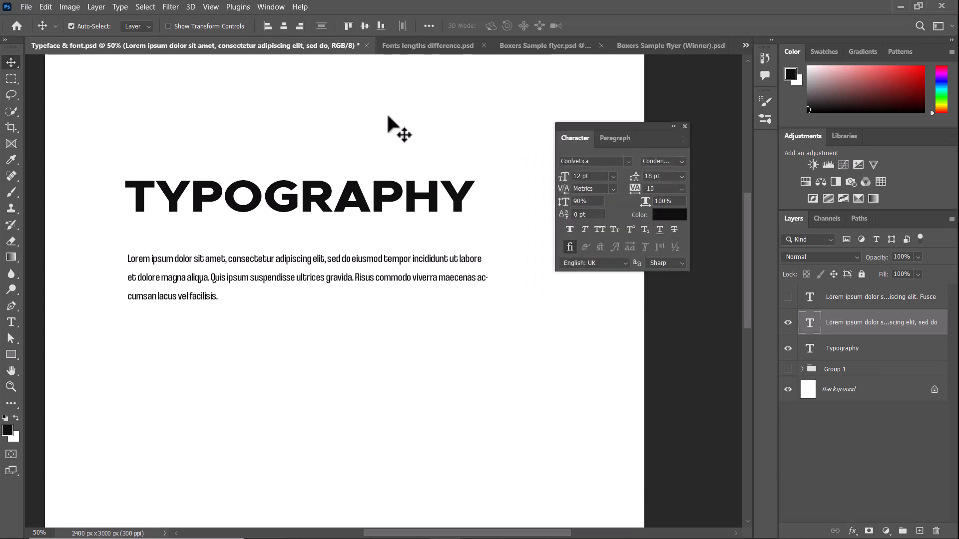
# Switch to Fonts lengths difference.psd and examine the letterforms of the SERIF and SAN SERIF samples up close.
pyautogui.click(436, 49)
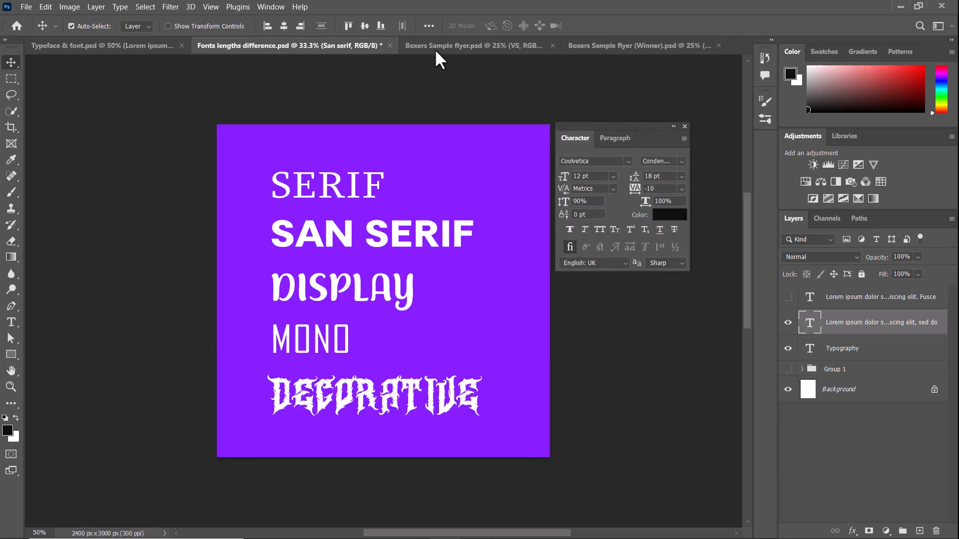
pyautogui.moveTo(657, 124); pyautogui.dragTo(665, 139)
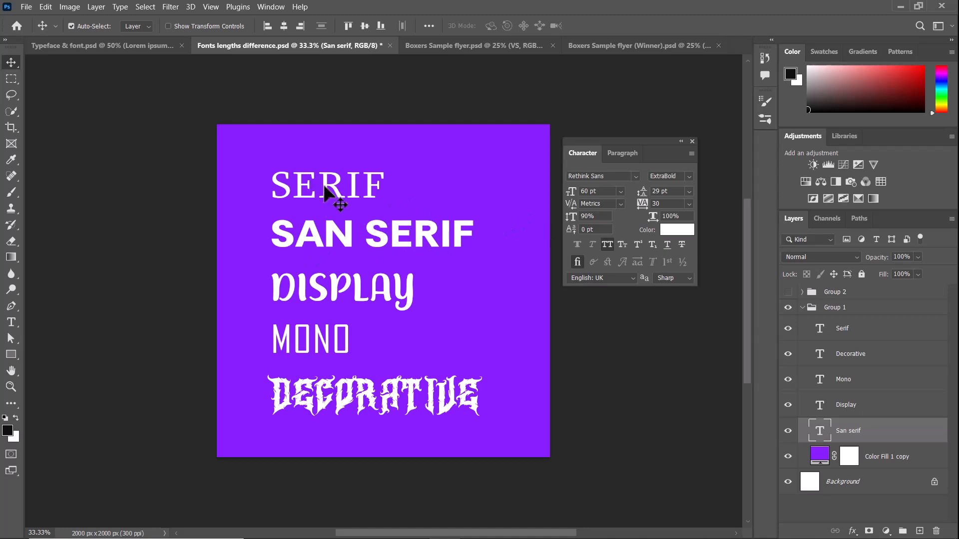
pyautogui.press('ctrl')
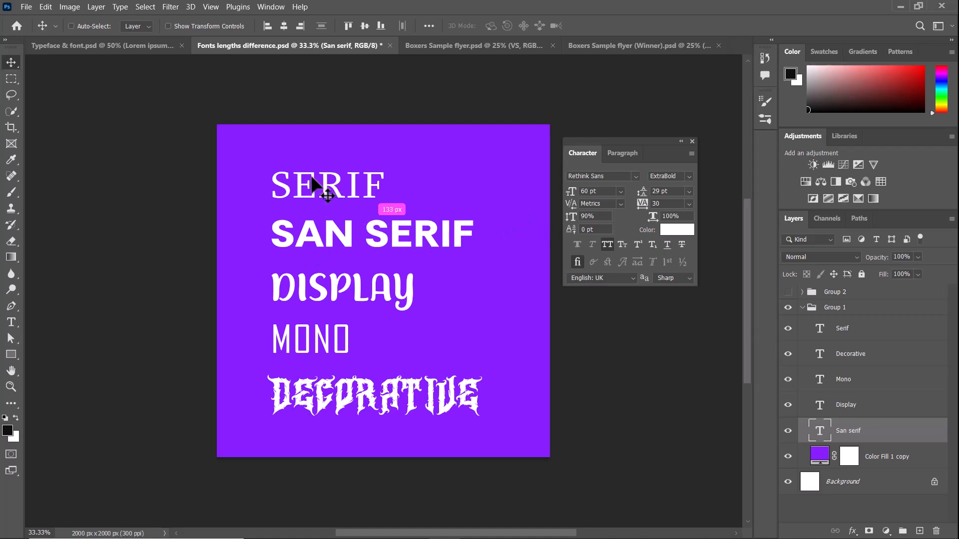
pyautogui.hotkey('ctrl', '+')
pyautogui.hotkey('ctrl', '+')
pyautogui.hotkey('ctrl', '+')
pyautogui.moveTo(322, 132); pyautogui.dragTo(373, 370)
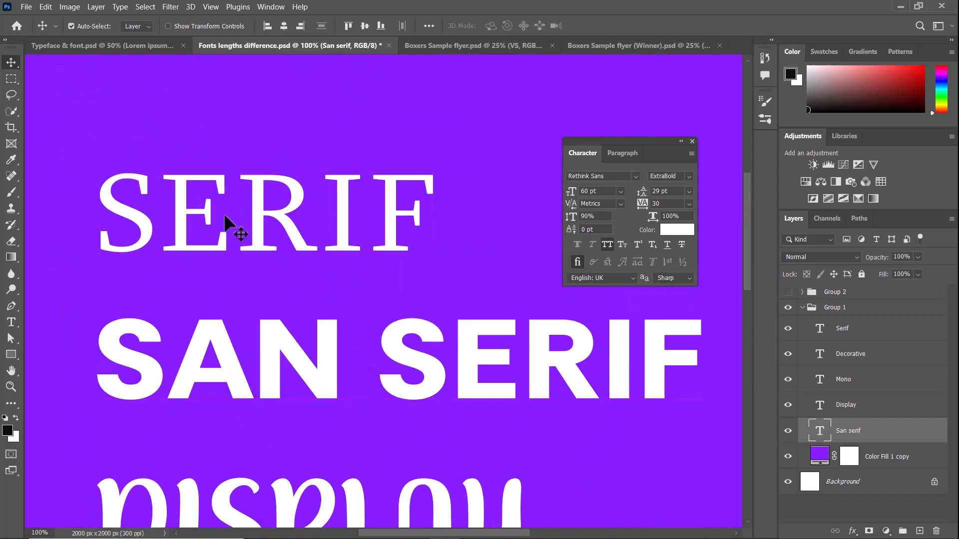
pyautogui.moveTo(421, 263); pyautogui.dragTo(399, 195)
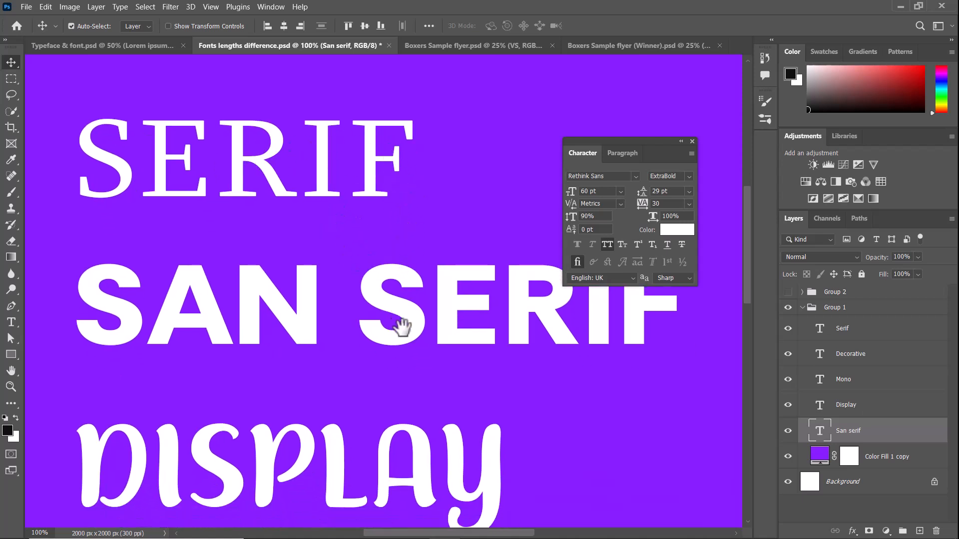
pyautogui.moveTo(402, 327); pyautogui.dragTo(383, 286)
pyautogui.moveTo(630, 141); pyautogui.dragTo(674, 80)
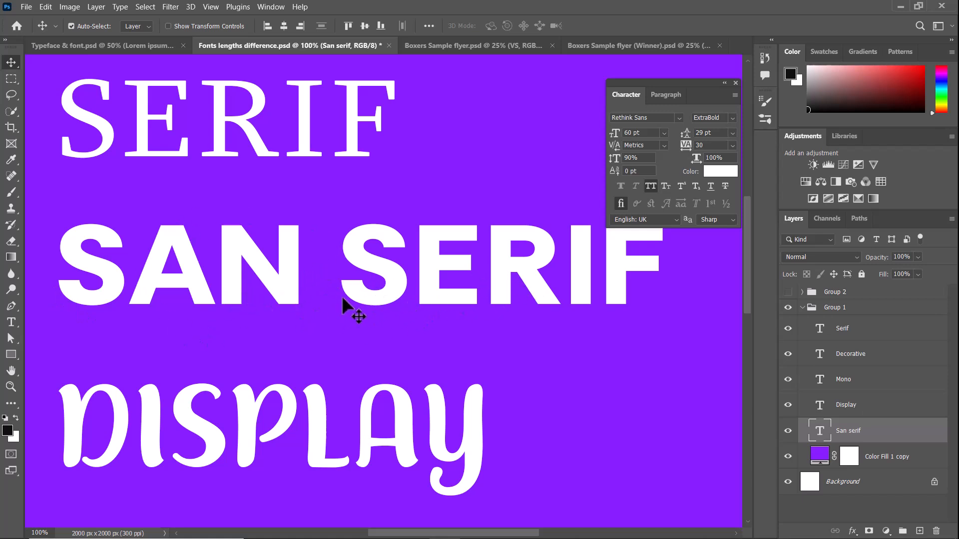
# Examine the DISPLAY, MONO and DECORATIVE samples and compare all five font categories on the purple artboard.
pyautogui.hotkey('ctrl', '-')
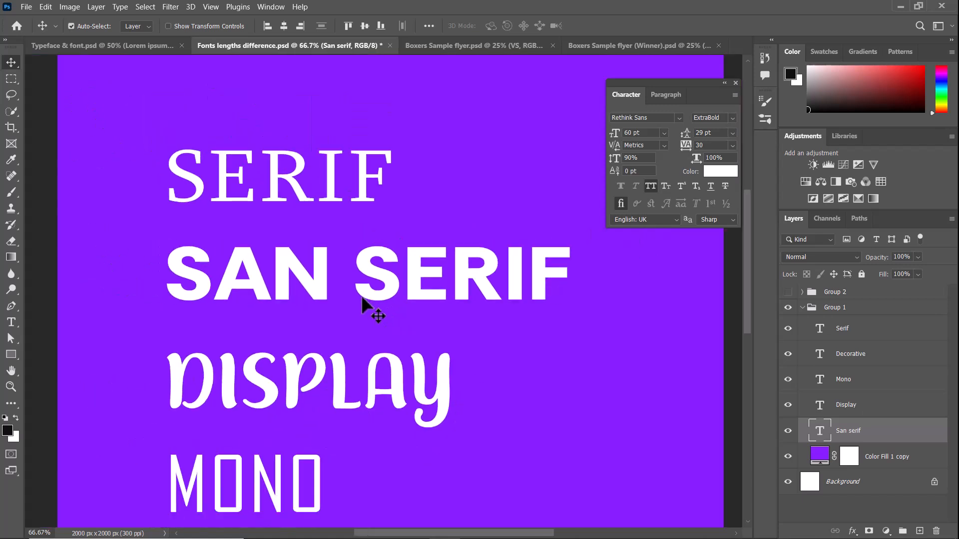
pyautogui.moveTo(381, 253); pyautogui.dragTo(346, 231)
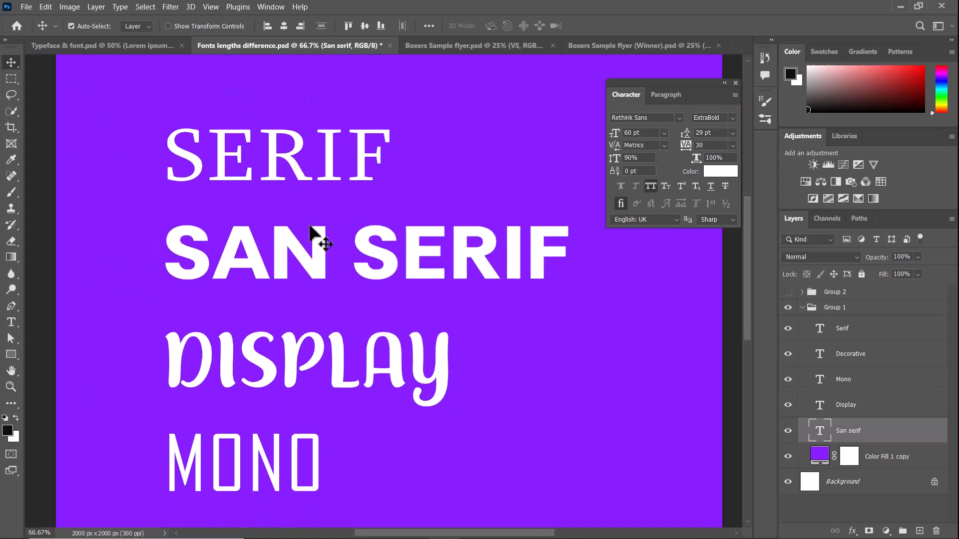
pyautogui.moveTo(389, 314)
pyautogui.mouseDown()
pyautogui.moveTo(413, 277)
pyautogui.moveTo(413, 253)
pyautogui.mouseUp()
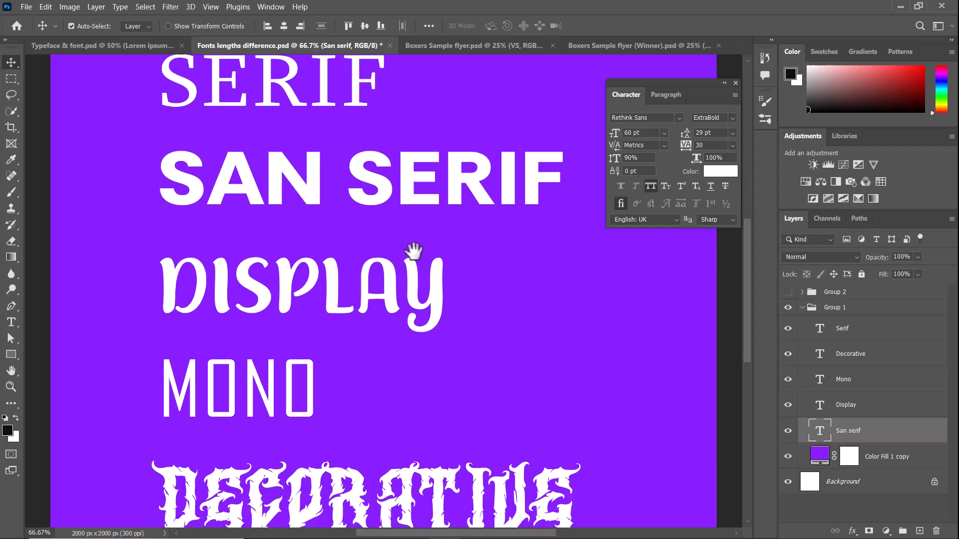
pyautogui.moveTo(319, 381); pyautogui.dragTo(310, 300)
pyautogui.moveTo(335, 221); pyautogui.dragTo(339, 160)
pyautogui.moveTo(334, 244); pyautogui.dragTo(343, 312)
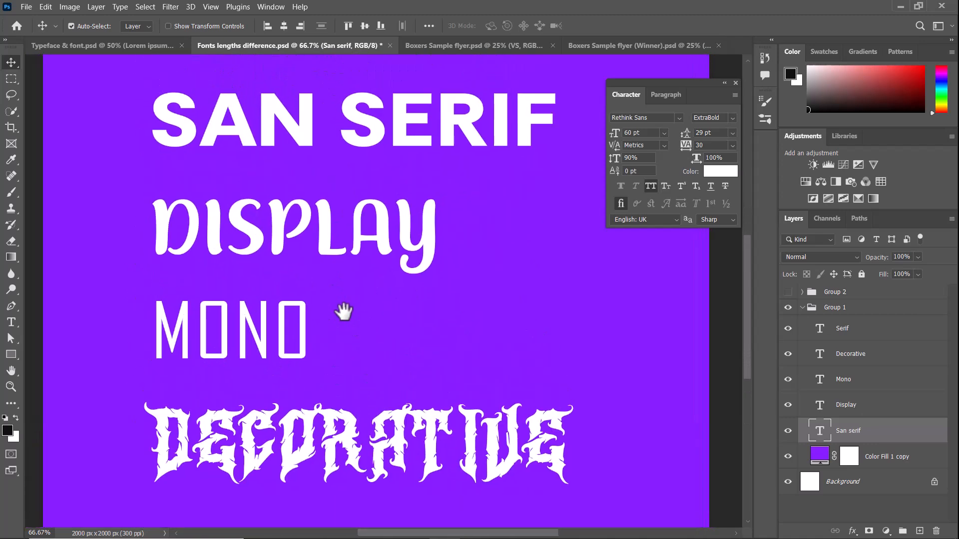
pyautogui.hotkey('ctrl', '-')
pyautogui.hotkey('ctrl', '-')
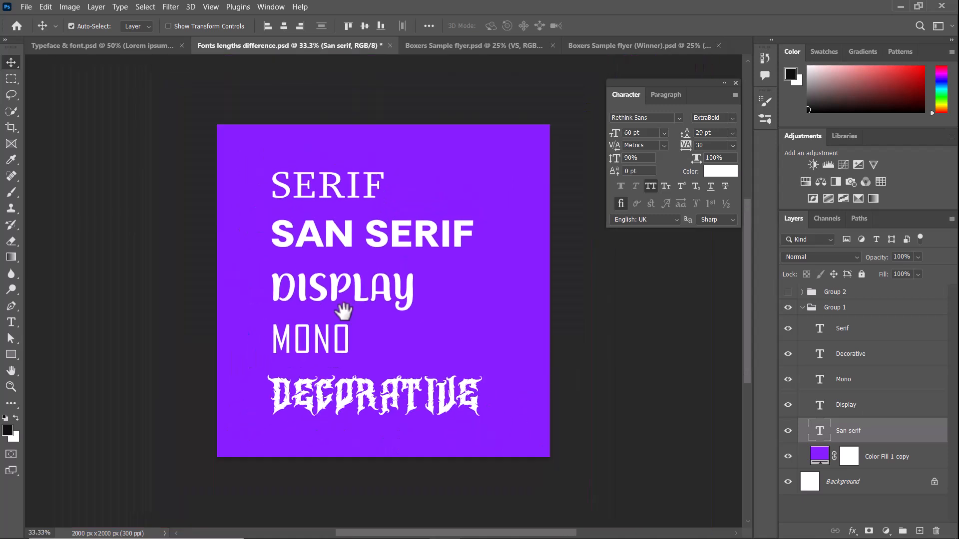
pyautogui.hotkey('ctrl', '+')
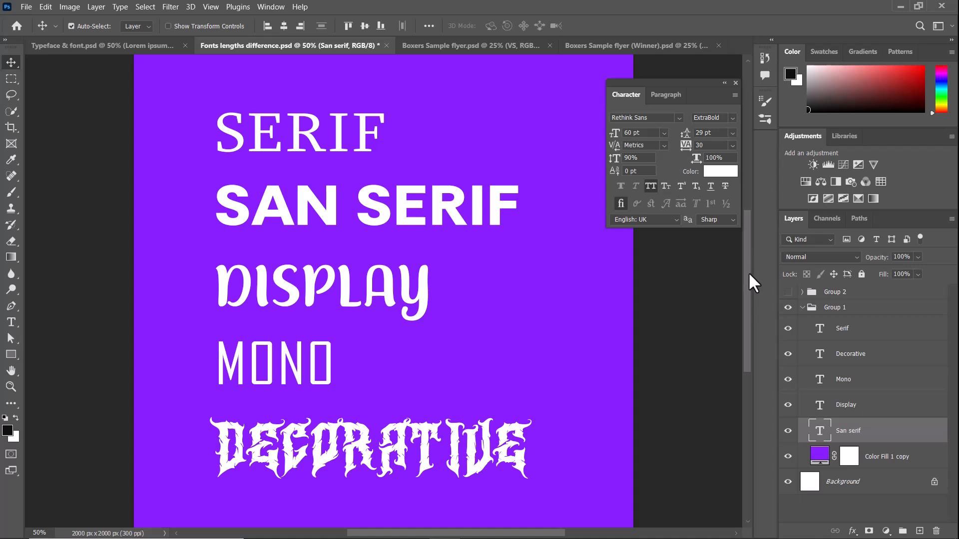
pyautogui.moveTo(749, 287); pyautogui.dragTo(747, 271)
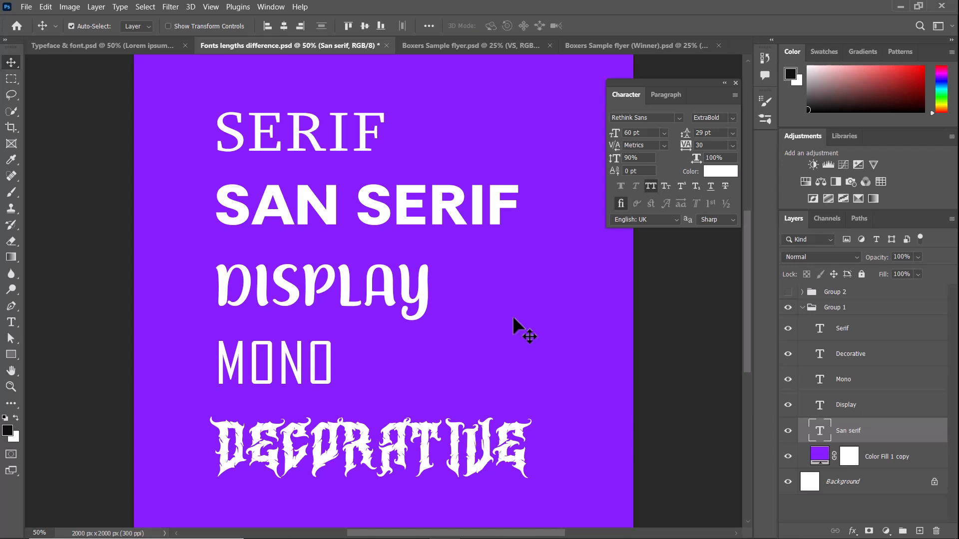
# Collapse Group 1 and hide it, and show Group 2 with the TYPEFACE width samples.
pyautogui.click(803, 308)
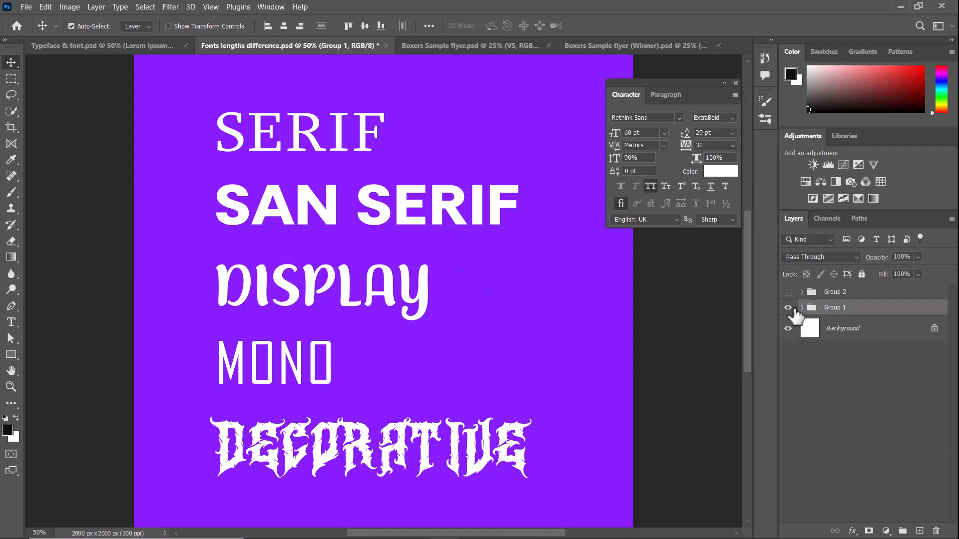
pyautogui.click(788, 291)
pyautogui.click(788, 308)
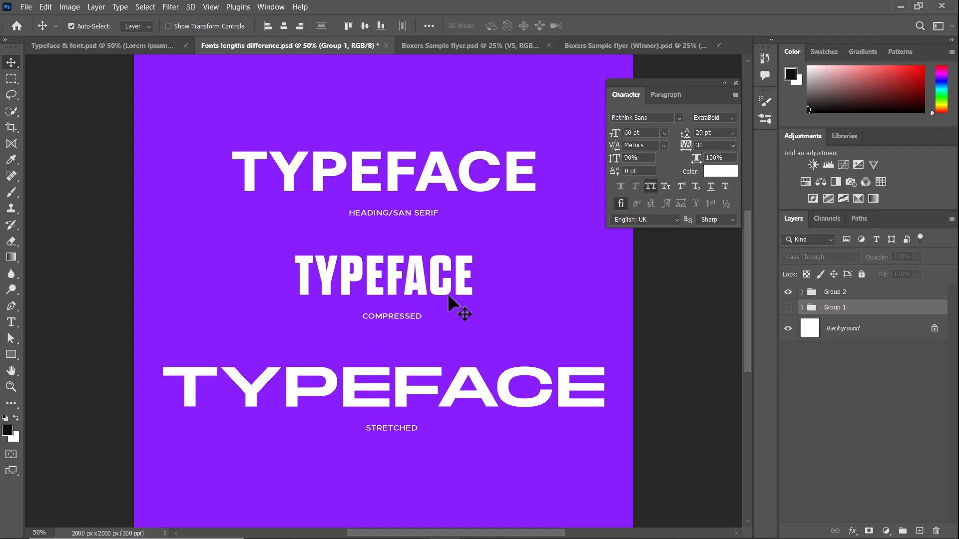
# Select the three TYPEFACE samples, check their shared font size setting, and collapse Group 2.
pyautogui.click(343, 284)
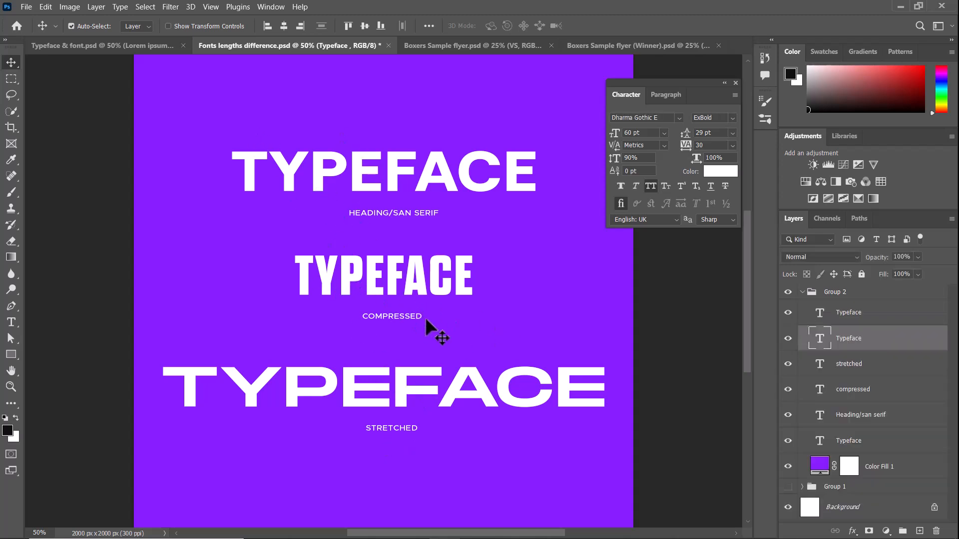
pyautogui.click(400, 393)
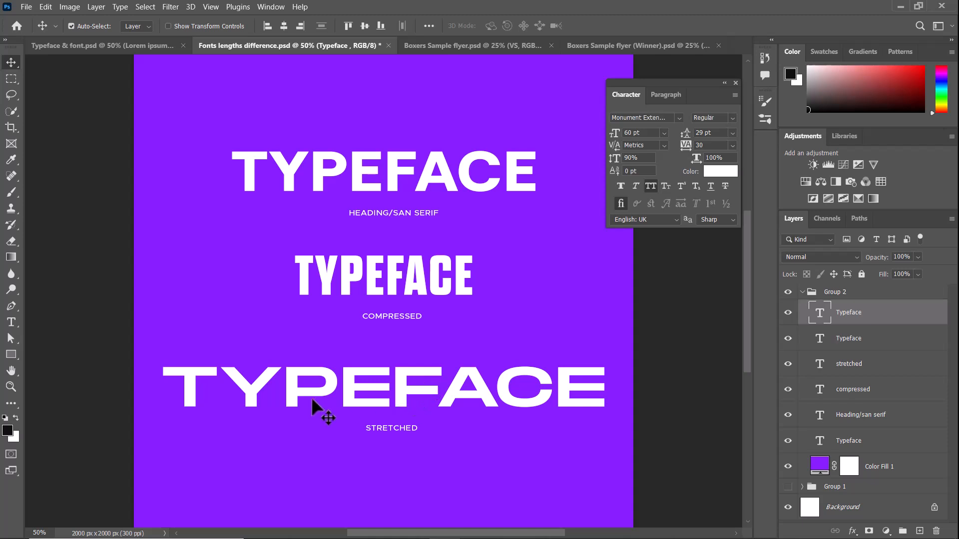
pyautogui.keyDown('shift'); pyautogui.click(360, 177); pyautogui.keyUp('shift')
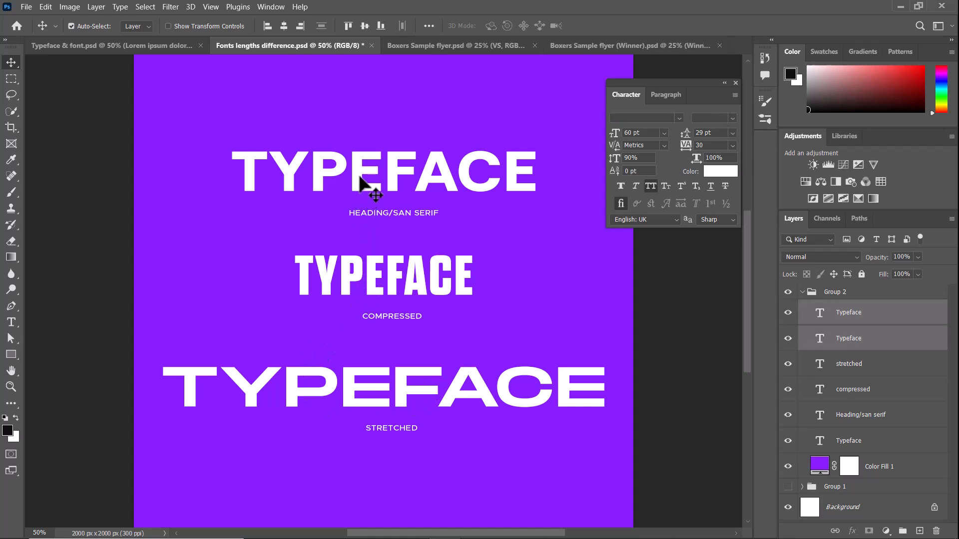
pyautogui.keyDown('shift'); pyautogui.click(357, 187); pyautogui.keyUp('shift')
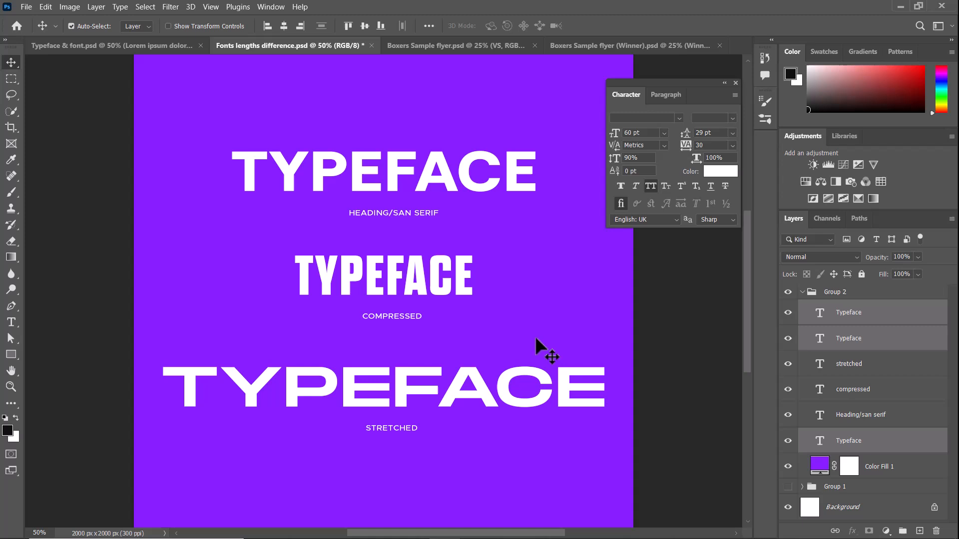
pyautogui.click(662, 132)
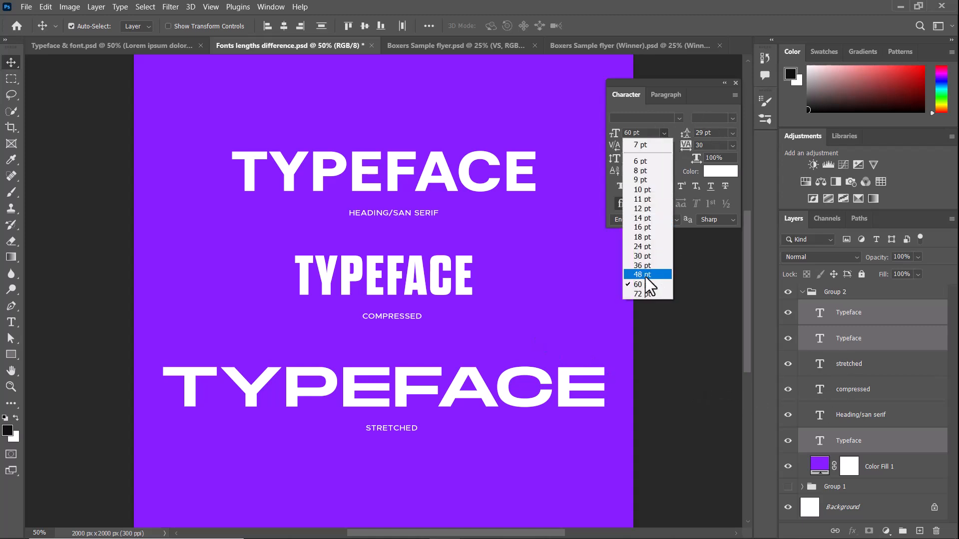
pyautogui.click(664, 129)
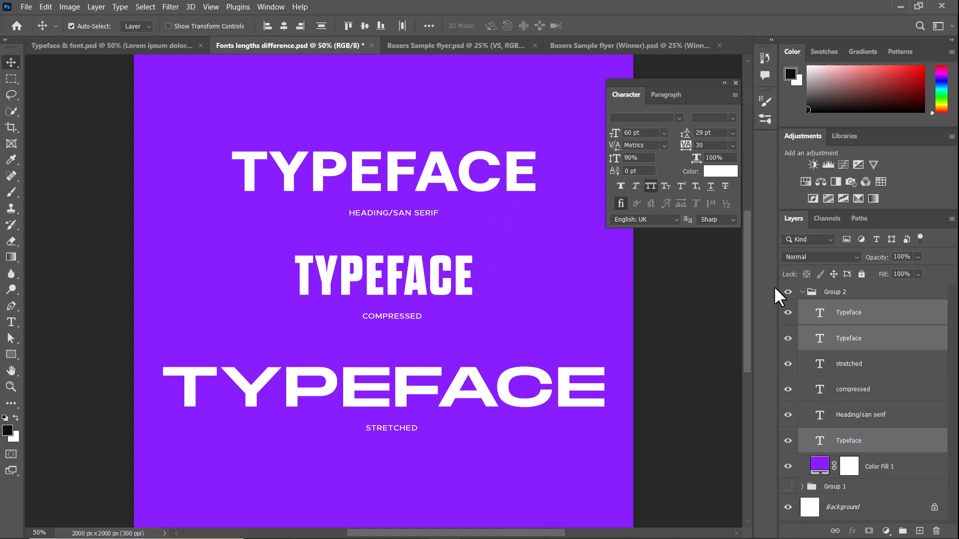
pyautogui.click(802, 292)
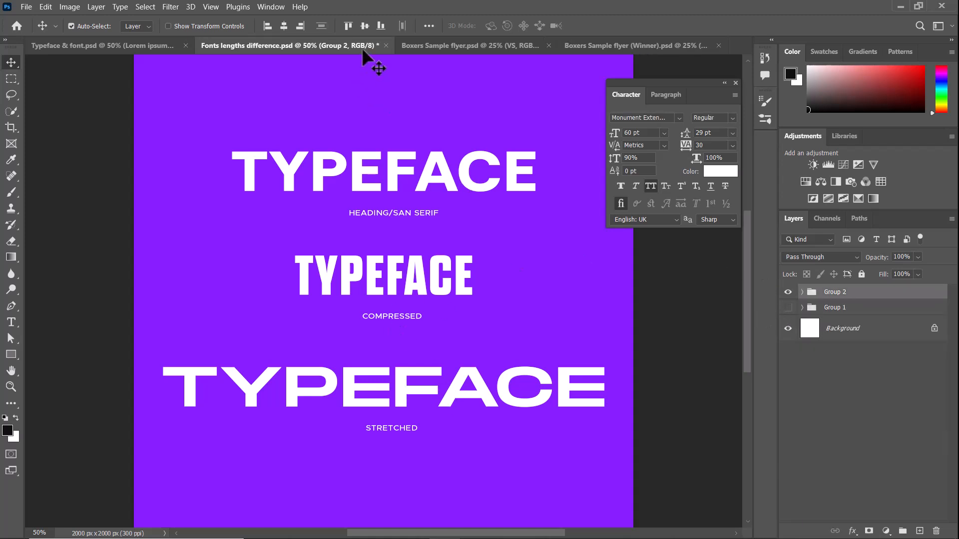
# Switch to Boxers Sample flyer.psd and examine the VS title and the small fighter captions, leaving no layer selected.
pyautogui.click(423, 45)
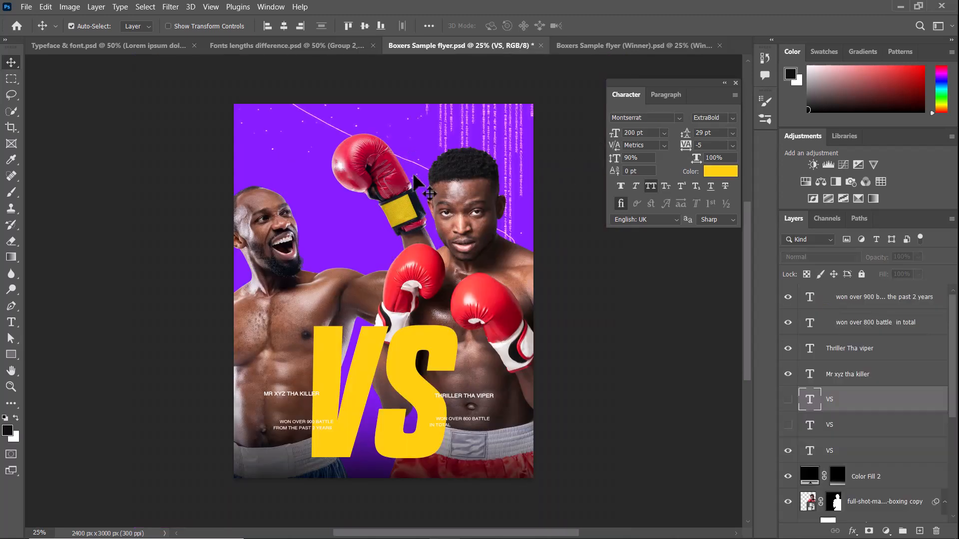
pyautogui.scroll(1, 415, 184)
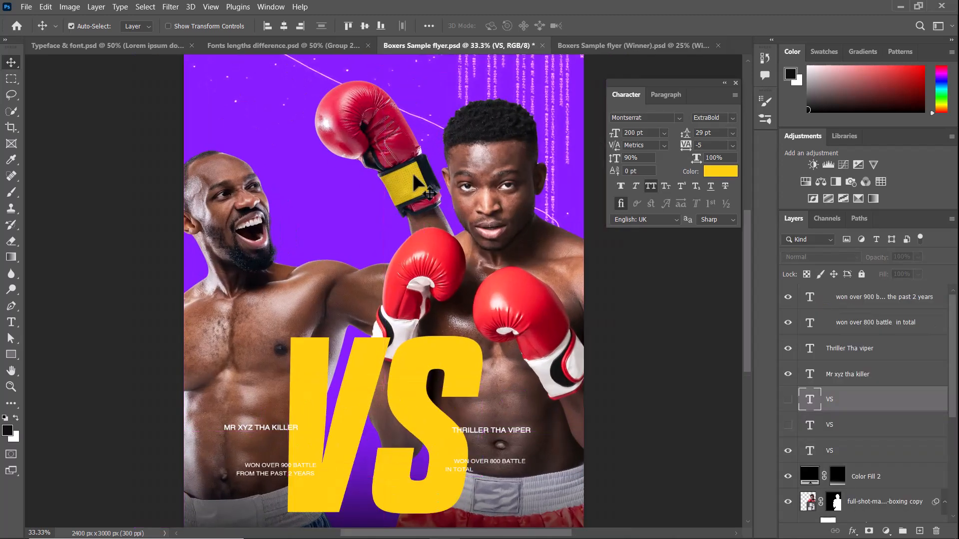
pyautogui.scroll(-1, 415, 185)
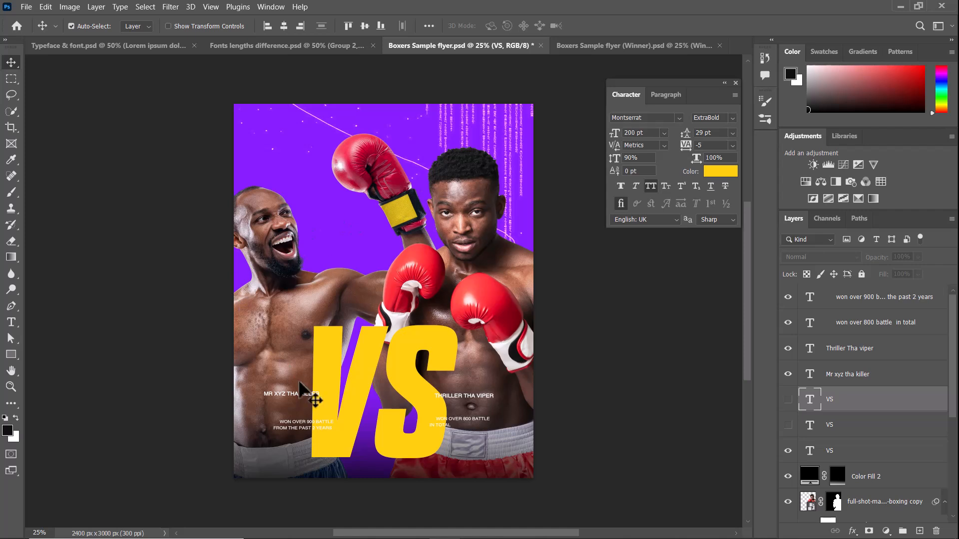
pyautogui.click(300, 414)
pyautogui.keyDown('shift'); pyautogui.click(299, 426); pyautogui.keyUp('shift')
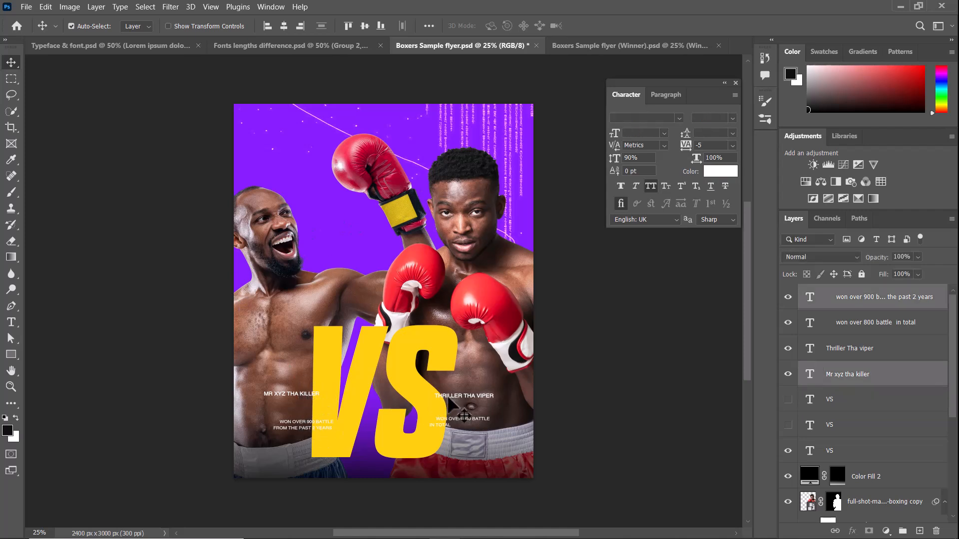
pyautogui.click(594, 346)
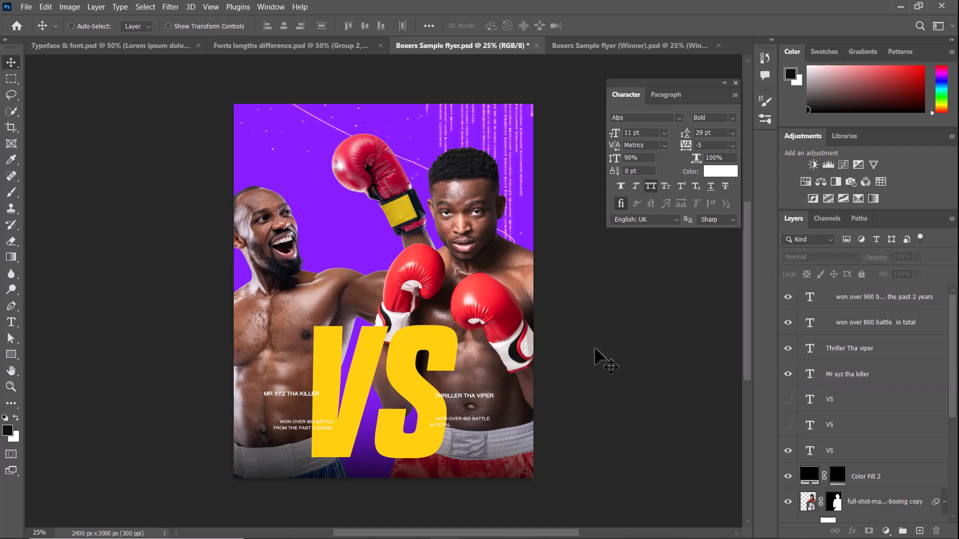
pyautogui.hotkey('ctrl', '+')
pyautogui.hotkey('ctrl', '-')
pyautogui.scroll(-1, 954, 360)
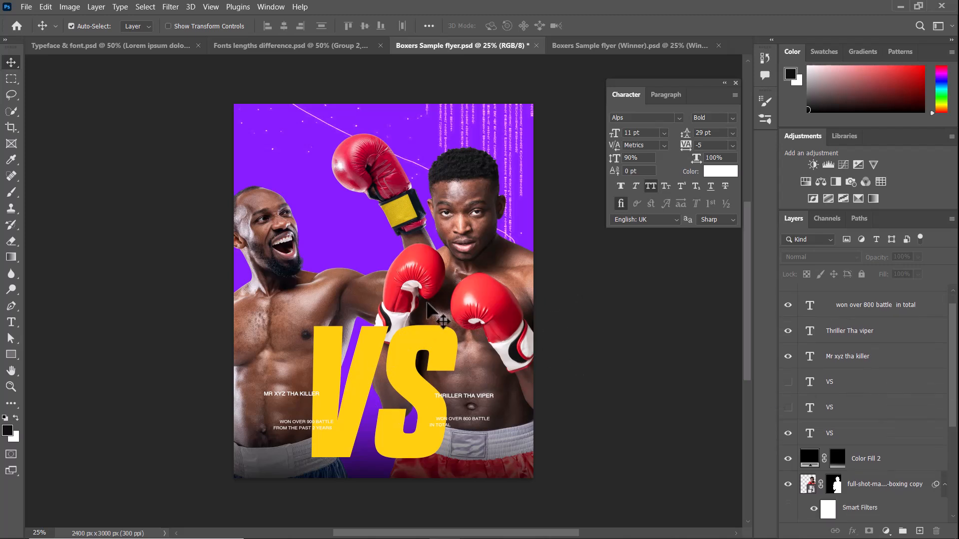
# Return to Fonts lengths difference.psd and compare the font category samples with the TYPEFACE width samples, leaving only Group 2 shown.
pyautogui.click(303, 46)
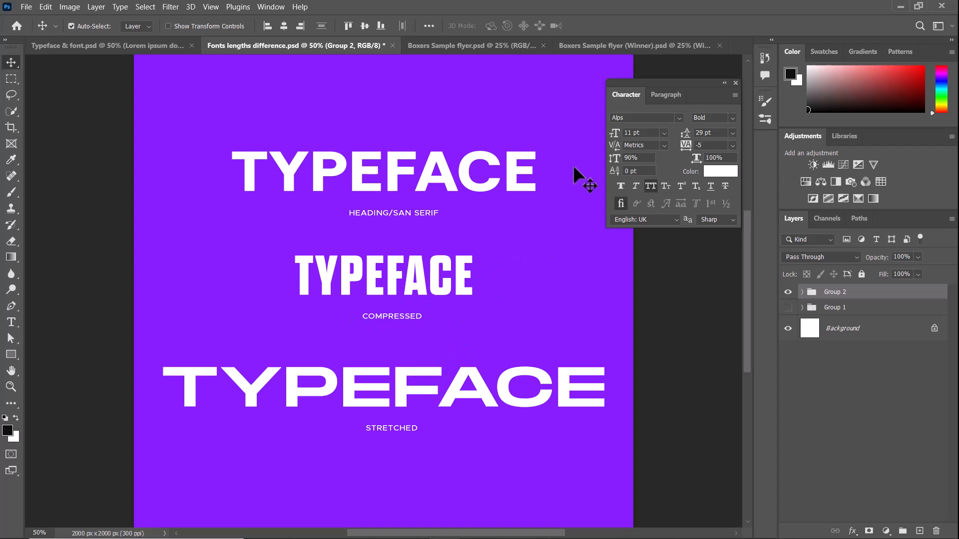
pyautogui.click(788, 292)
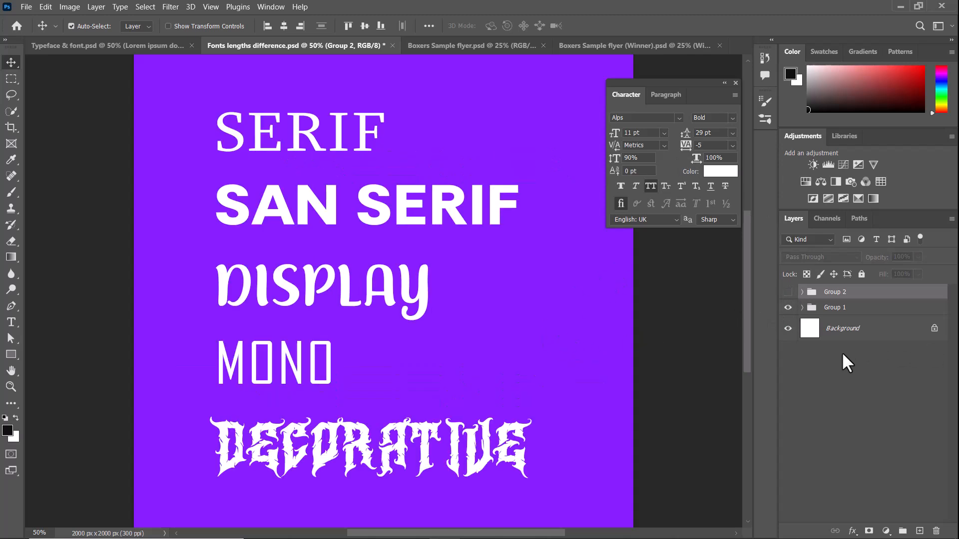
pyautogui.click(788, 292)
pyautogui.click(788, 307)
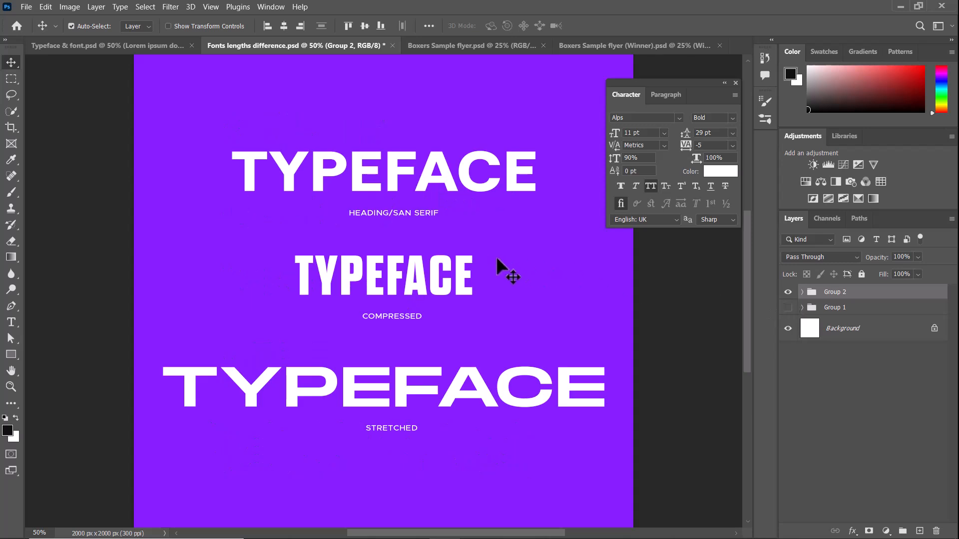
# Switch to Boxers Sample flyer.psd, hide the condensed VS layer and show and select the stretched VS layer instead.
pyautogui.click(512, 46)
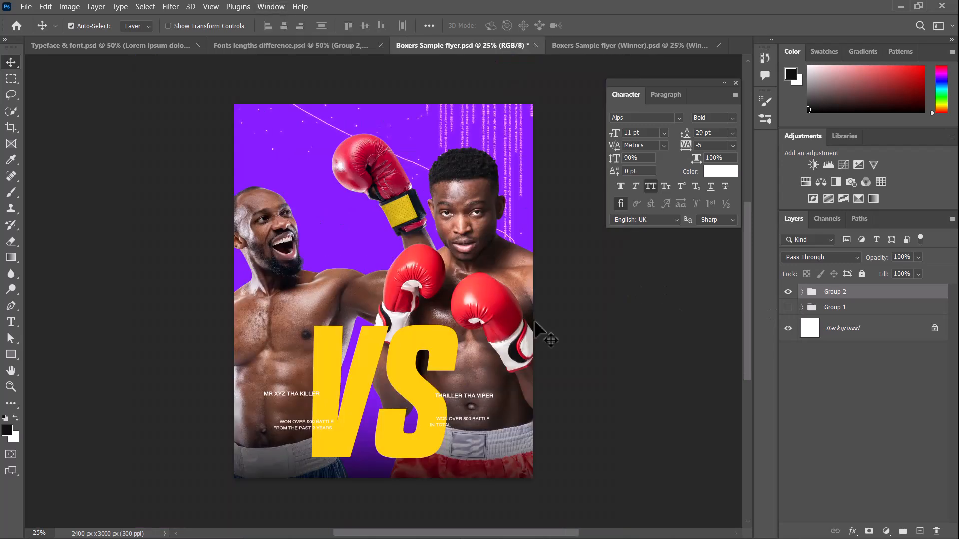
pyautogui.click(418, 356)
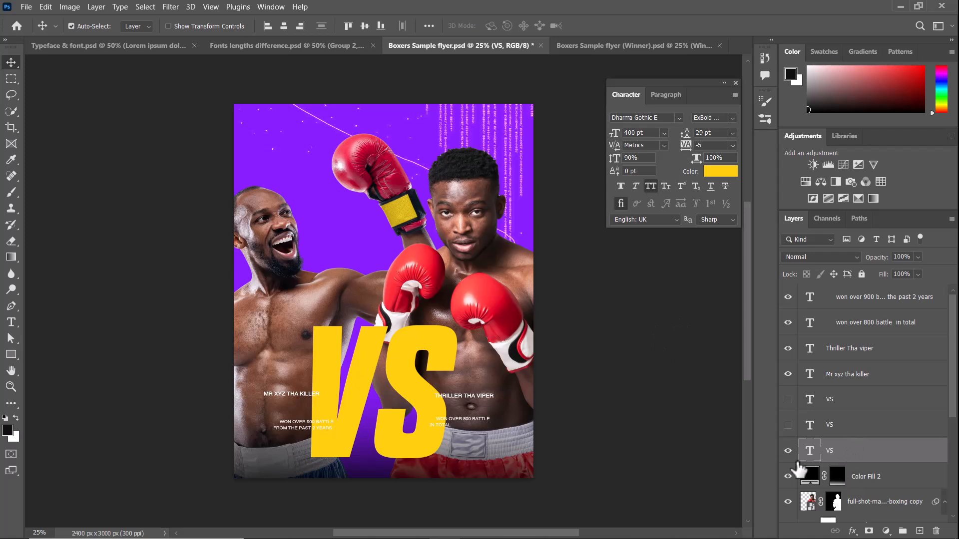
pyautogui.click(789, 451)
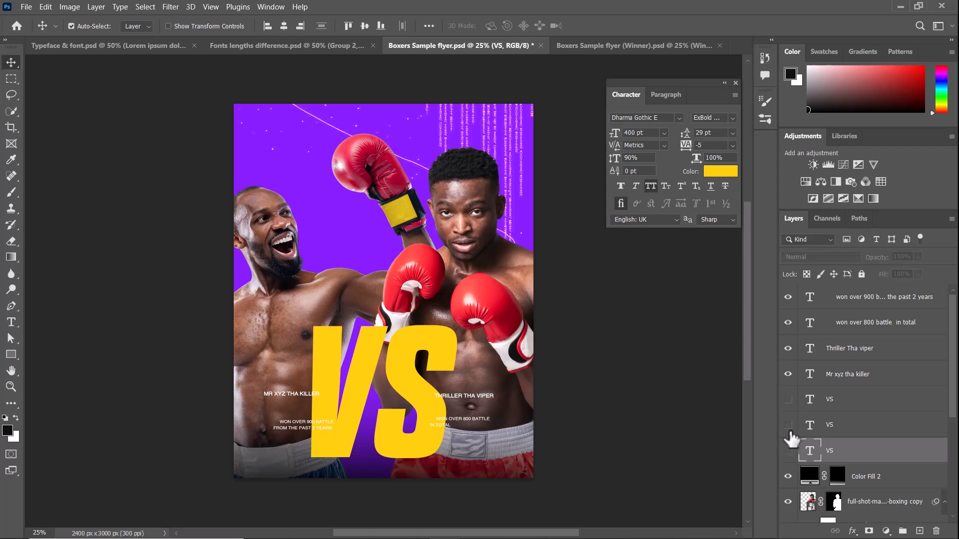
pyautogui.click(788, 425)
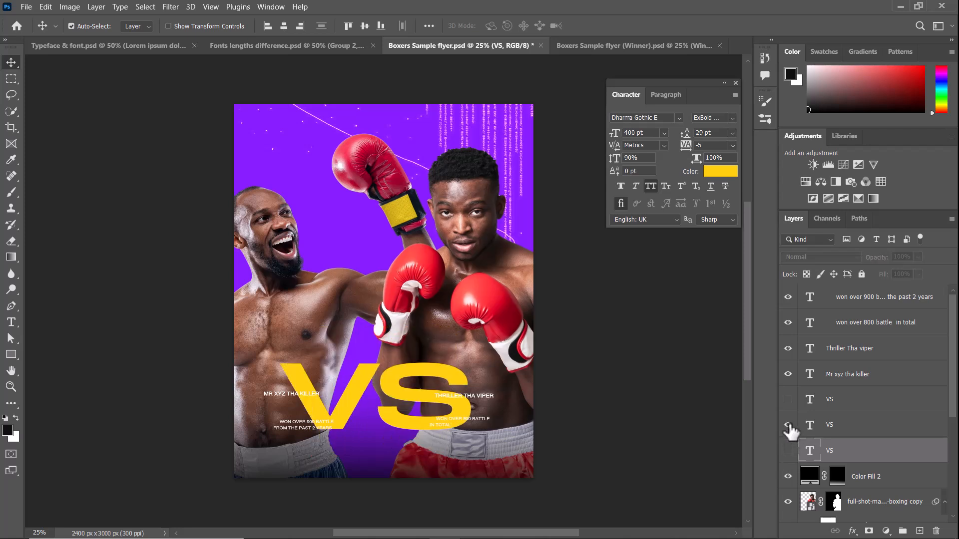
pyautogui.click(865, 435)
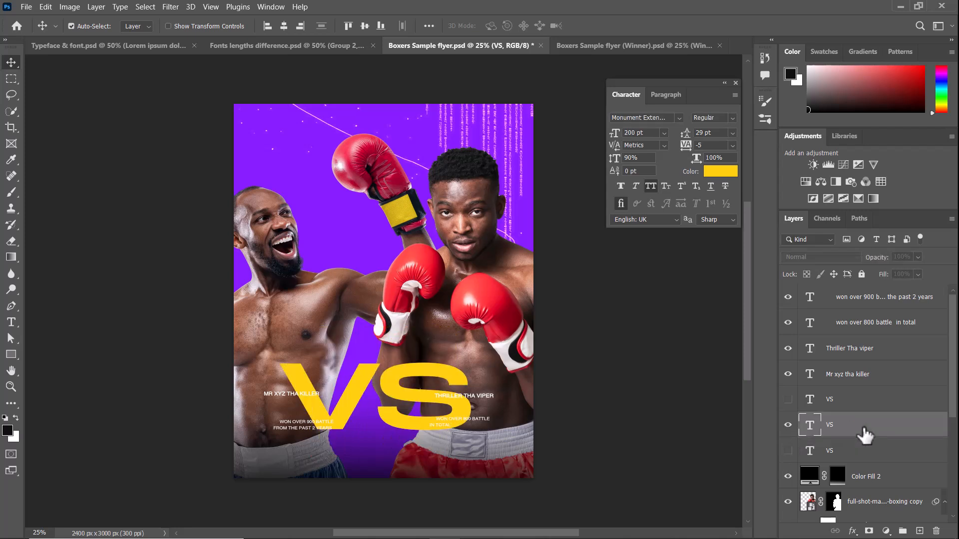
# Preview the Montserrat VS layer in place of the stretched one, and bring back only the condensed VS.
pyautogui.click(788, 425)
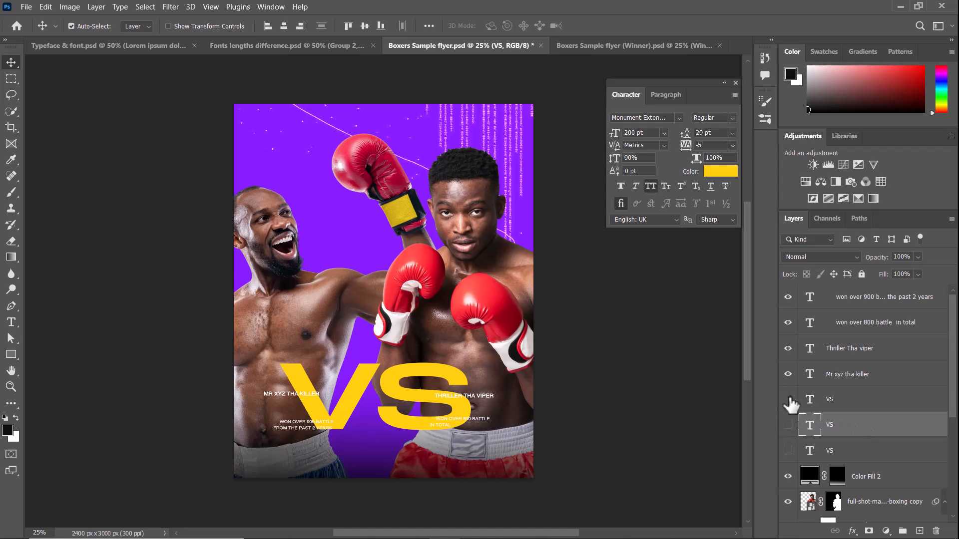
pyautogui.click(788, 399)
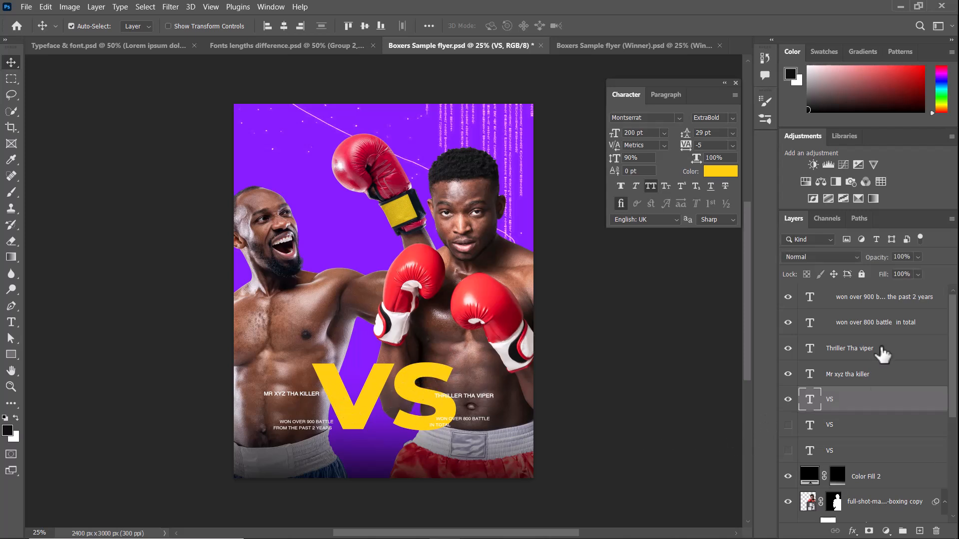
pyautogui.click(788, 399)
pyautogui.click(789, 450)
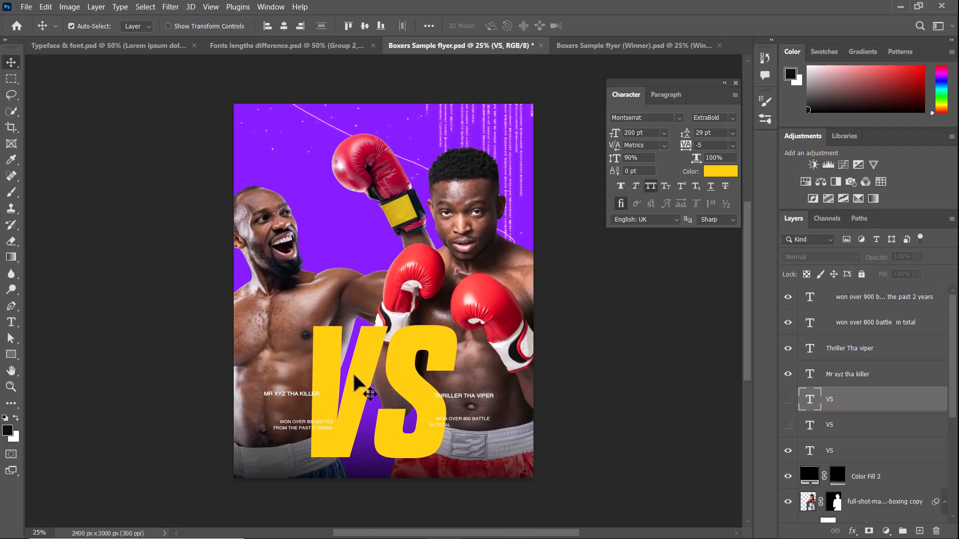
# Examine the condensed VS letterforms and the overlapping captions on the boxing flyer at up to 100% magnification.
pyautogui.hotkey('ctrl', '+')
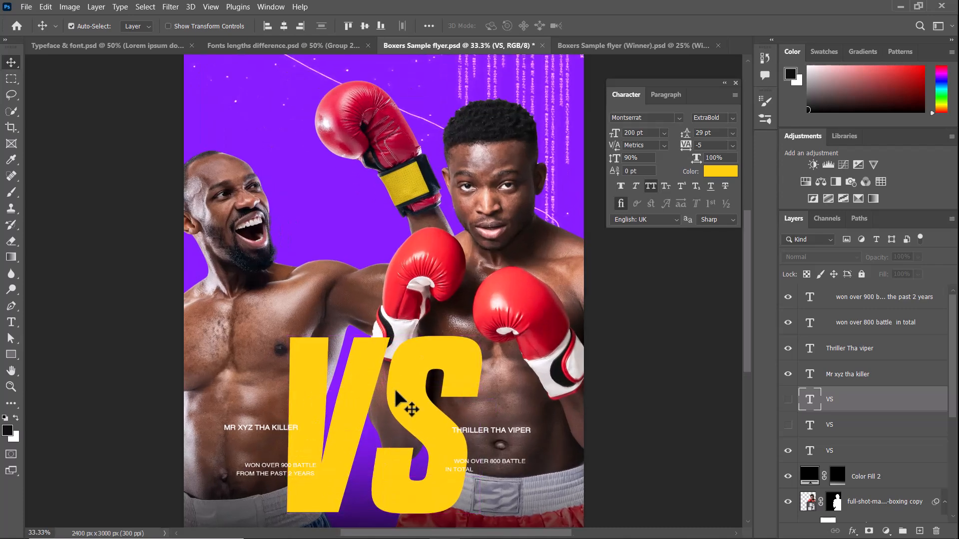
pyautogui.moveTo(521, 450); pyautogui.dragTo(486, 448)
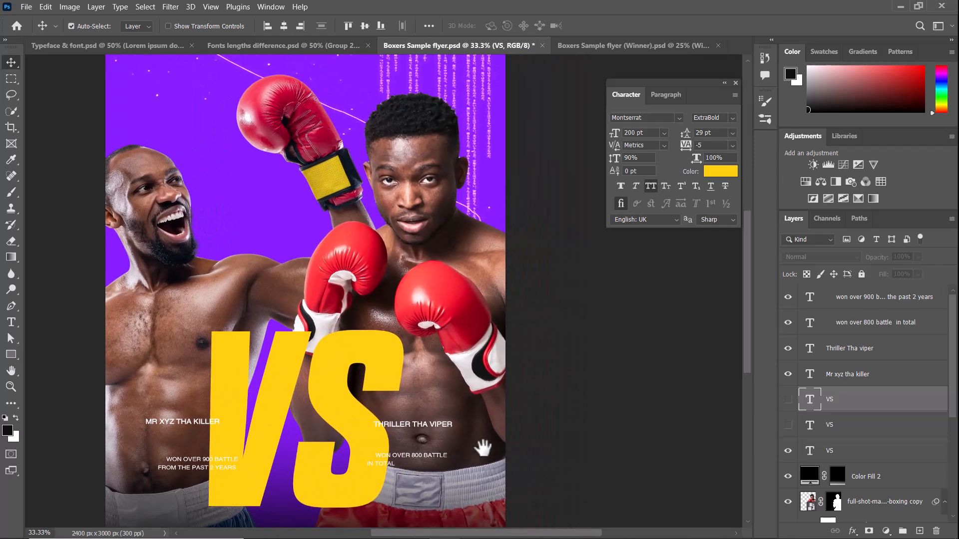
pyautogui.hotkey('ctrl', '+')
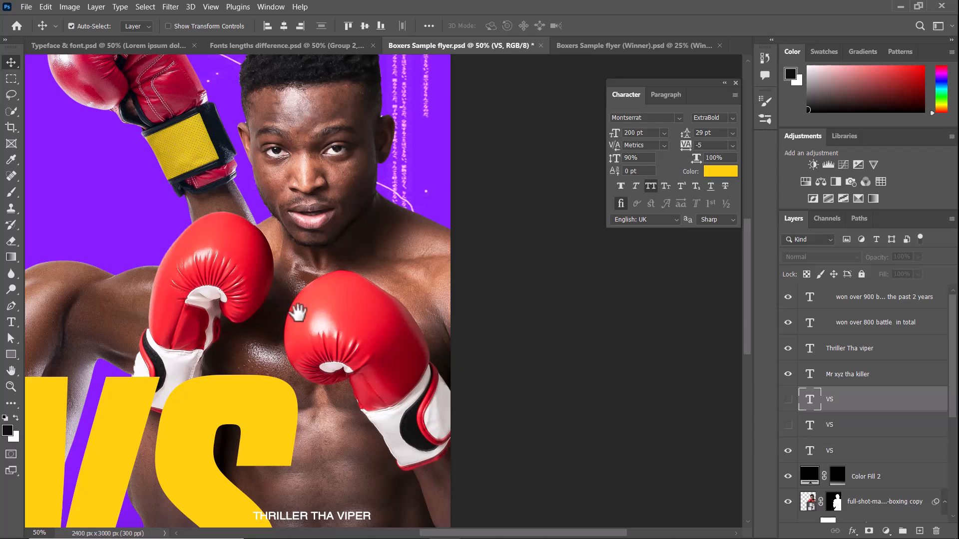
pyautogui.moveTo(294, 327); pyautogui.dragTo(413, 221)
pyautogui.moveTo(287, 376); pyautogui.dragTo(400, 379)
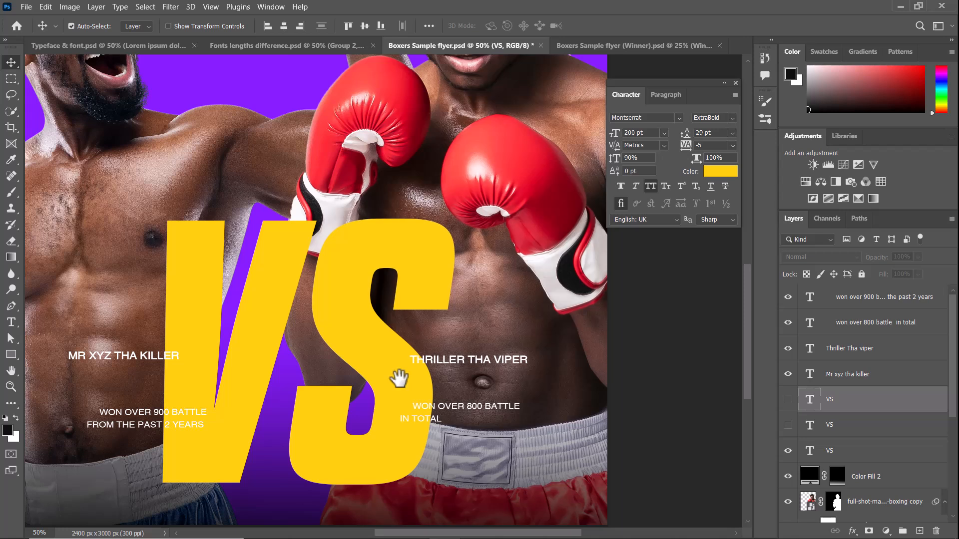
pyautogui.moveTo(318, 381); pyautogui.dragTo(359, 387)
pyautogui.moveTo(296, 368); pyautogui.dragTo(314, 350)
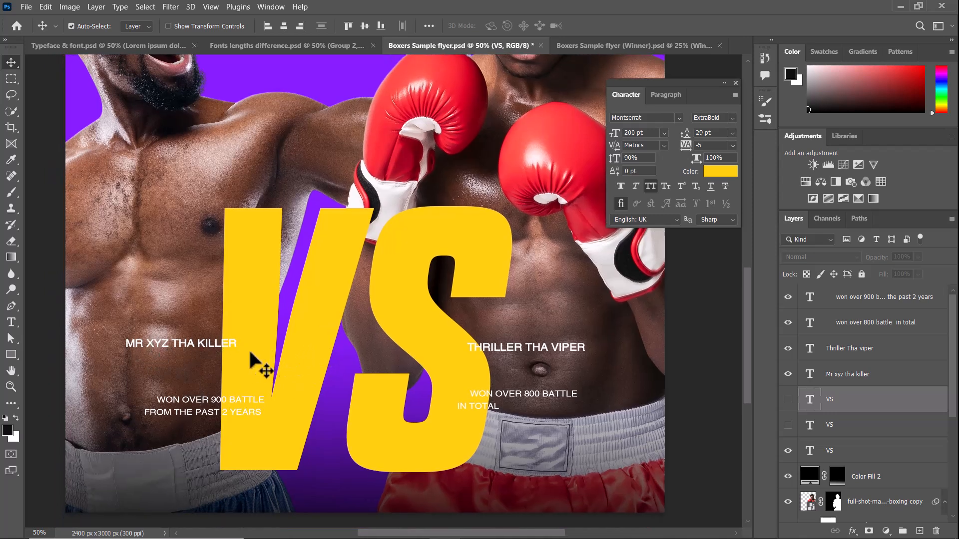
pyautogui.moveTo(223, 250); pyautogui.dragTo(221, 260)
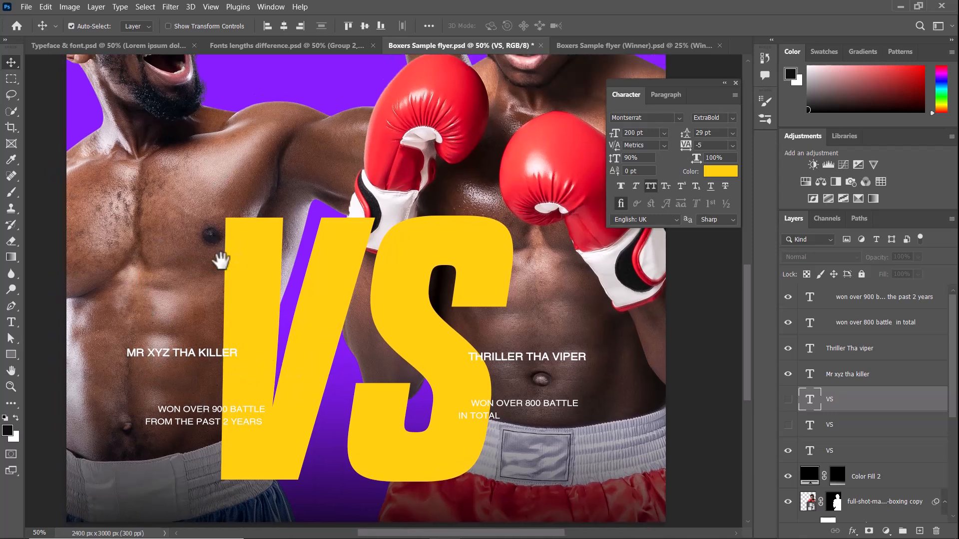
pyautogui.moveTo(379, 143); pyautogui.dragTo(505, 160)
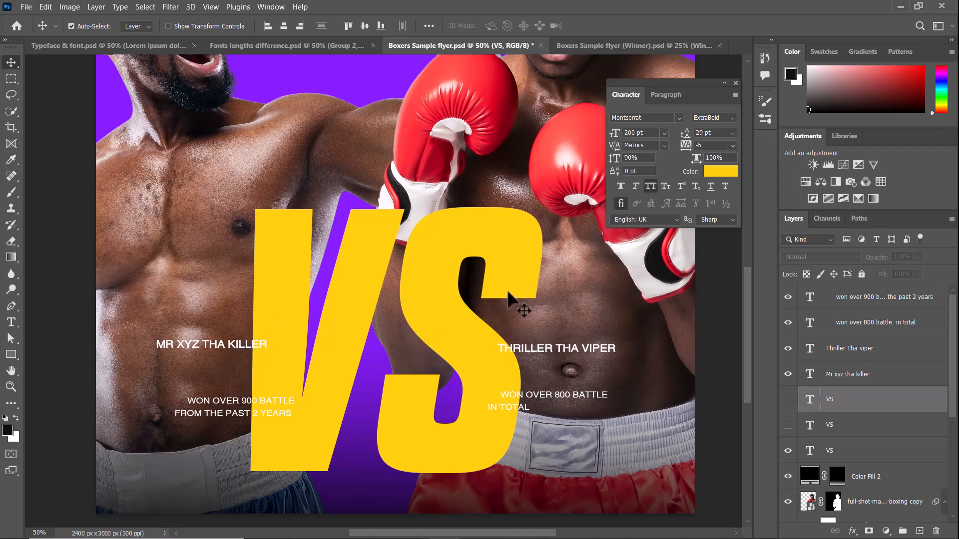
pyautogui.hotkey('ctrl', '-')
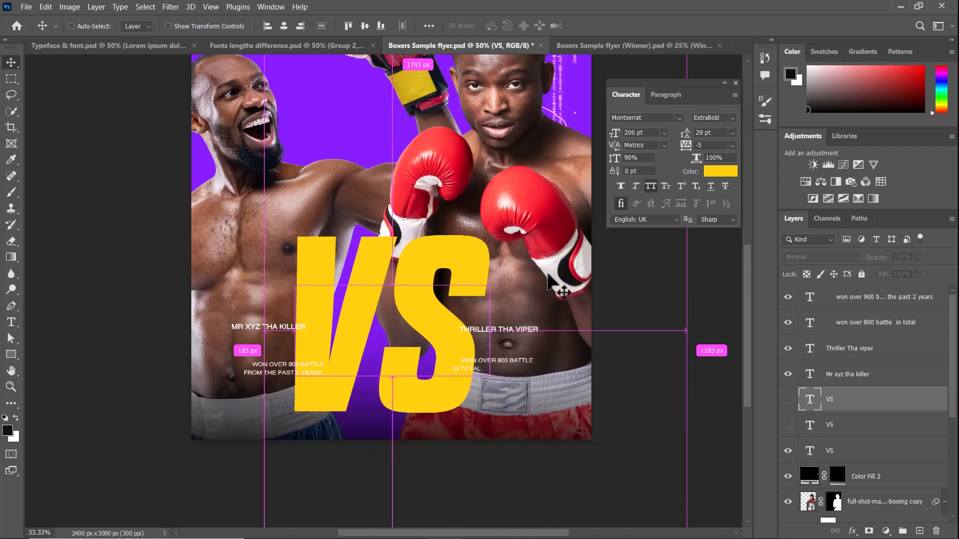
pyautogui.hotkey('ctrl', '+')
pyautogui.hotkey('ctrl', '+')
pyautogui.hotkey('ctrl', '+')
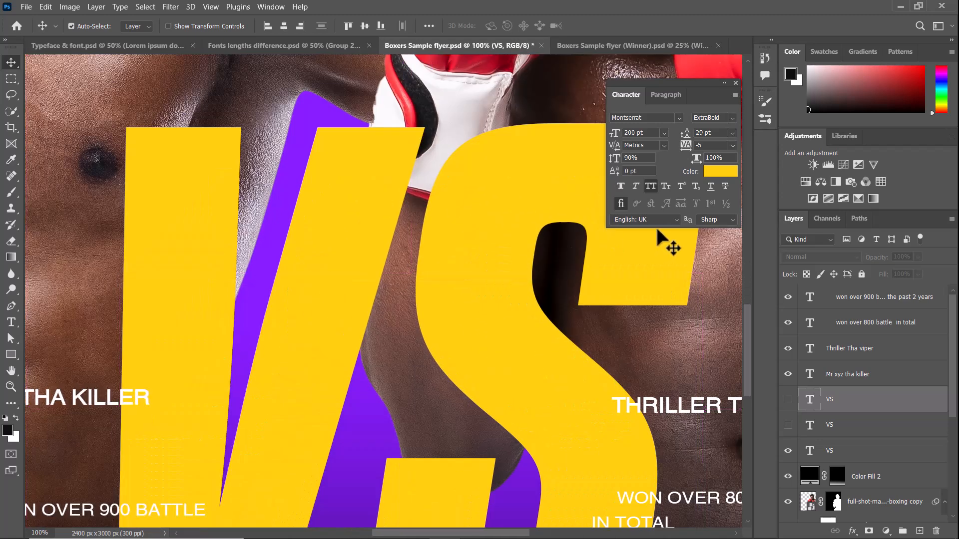
# Select the four white captions around the VS title and set their font to Agency FB Regular.
pyautogui.hotkey('ctrl', '-')
pyautogui.hotkey('ctrl', '-')
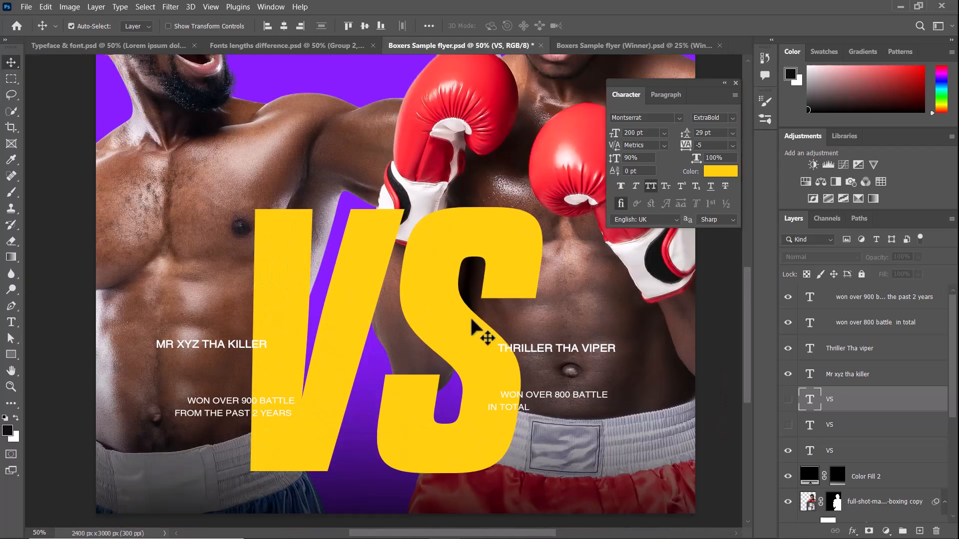
pyautogui.click(244, 346)
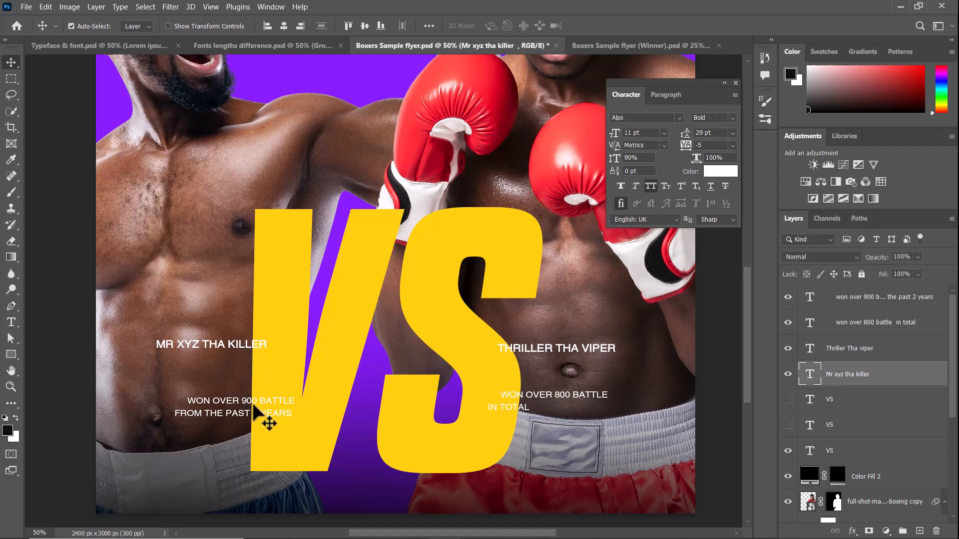
pyautogui.keyDown('shift'); pyautogui.click(254, 405); pyautogui.keyUp('shift')
pyautogui.keyDown('shift'); pyautogui.click(576, 351); pyautogui.keyUp('shift')
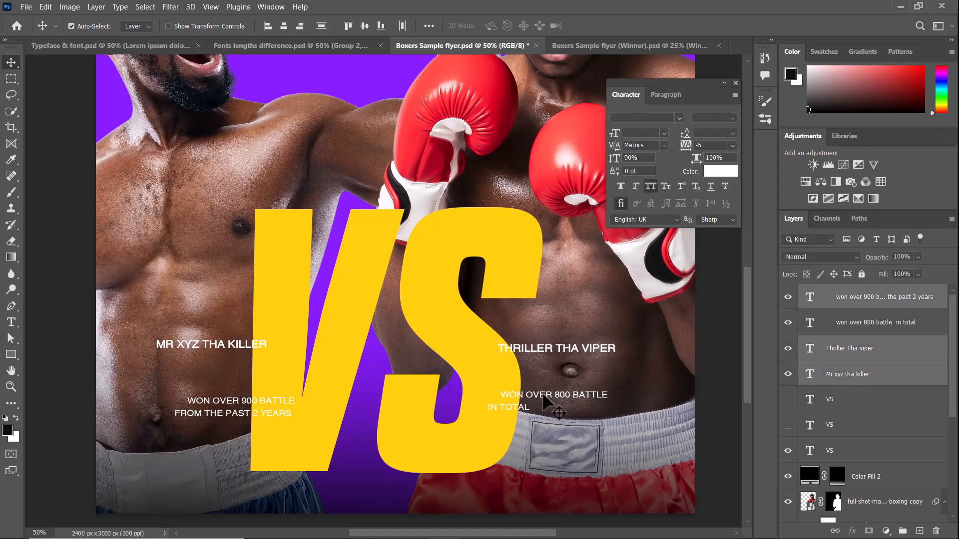
pyautogui.keyDown('shift'); pyautogui.click(543, 396); pyautogui.keyUp('shift')
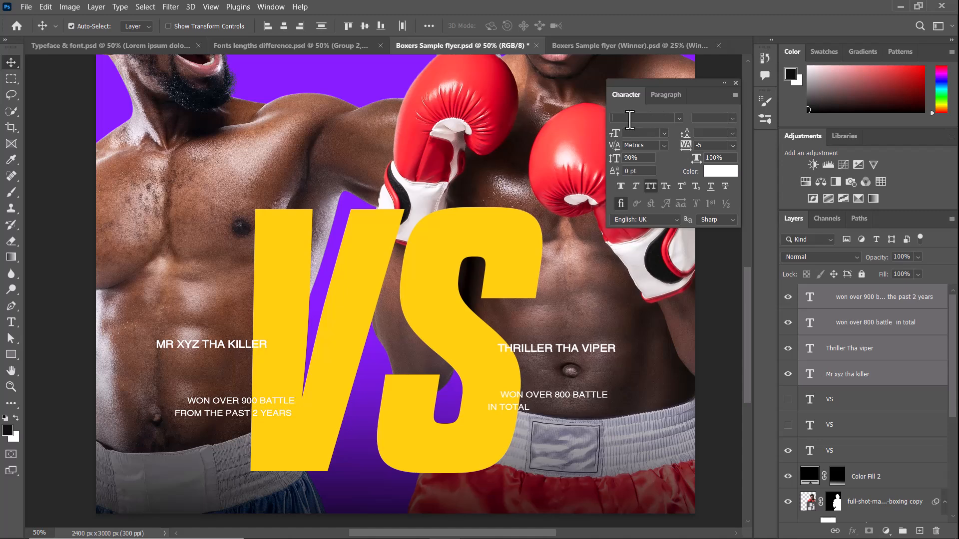
pyautogui.write('agen')
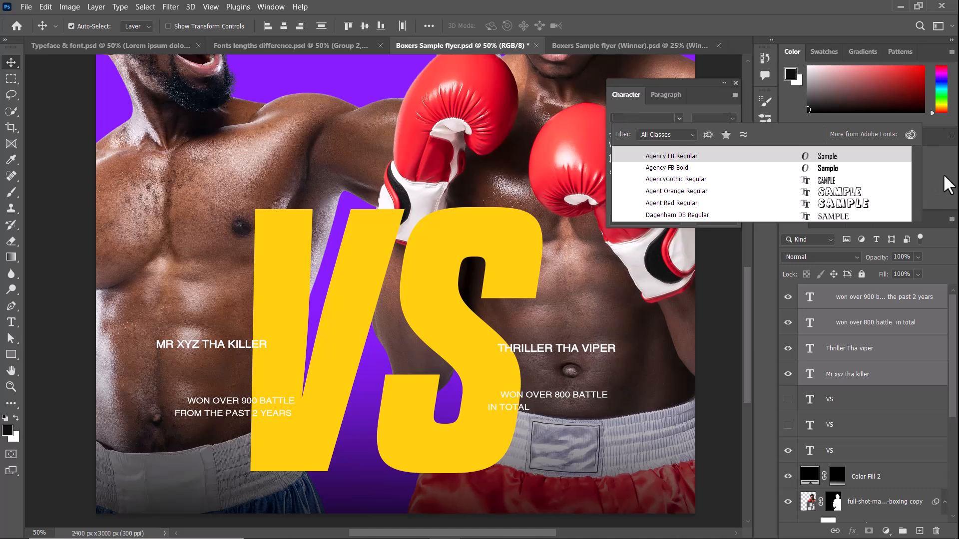
pyautogui.click(833, 158)
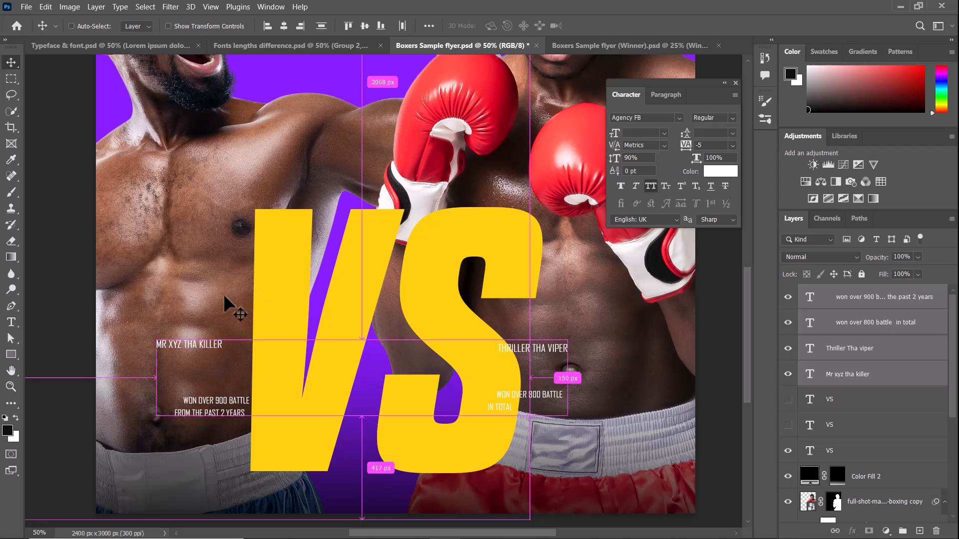
# Undo the captions' font change and reapply Agency FB Regular to all four captions.
pyautogui.hotkey('ctrl', 'z')
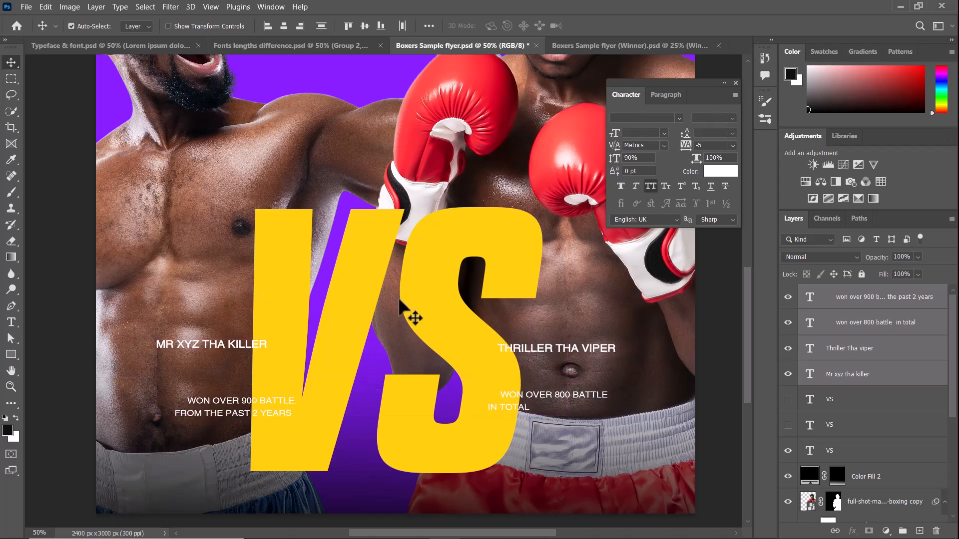
pyautogui.click(633, 118)
pyautogui.write('agen')
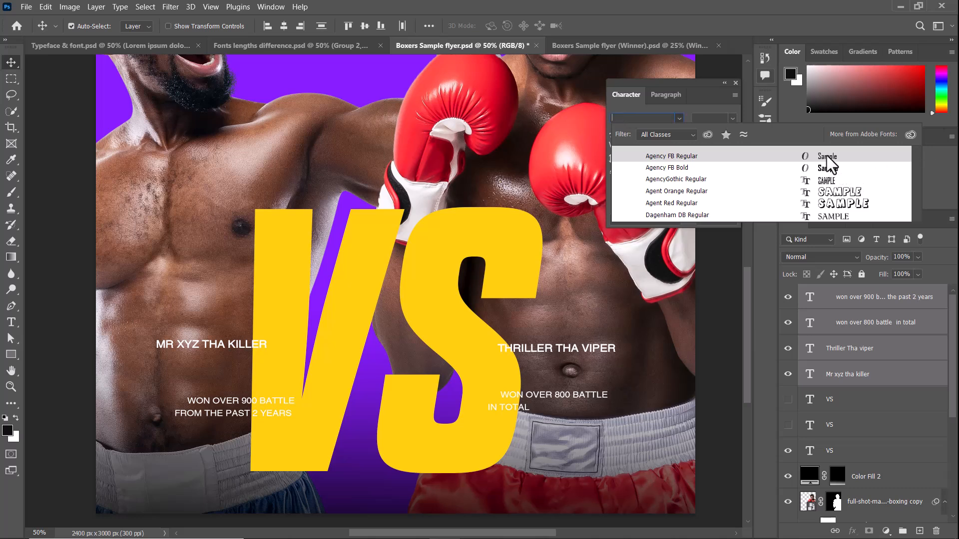
pyautogui.press('Escape')
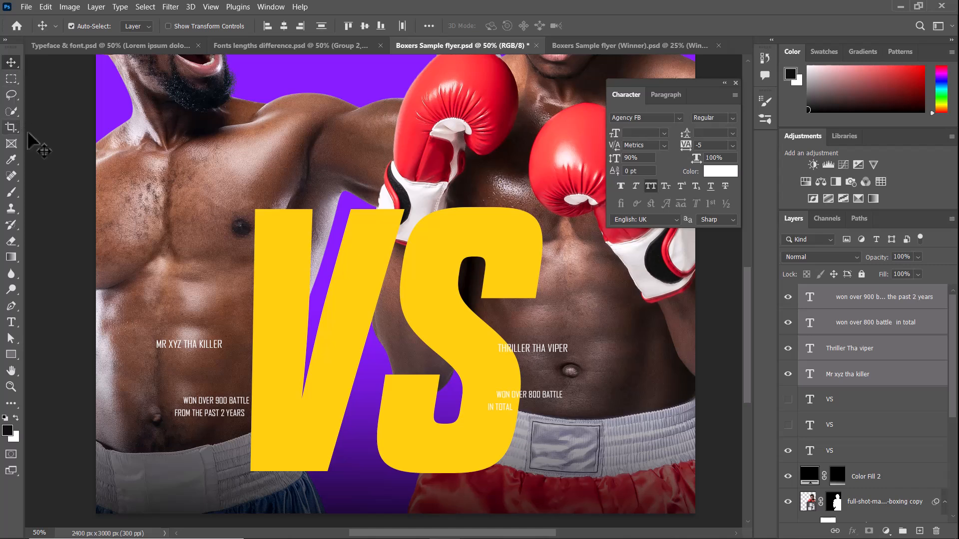
# Set both fighter name captions to 16 pt, shift them slightly down and to the right, and deselect them.
pyautogui.click(169, 344)
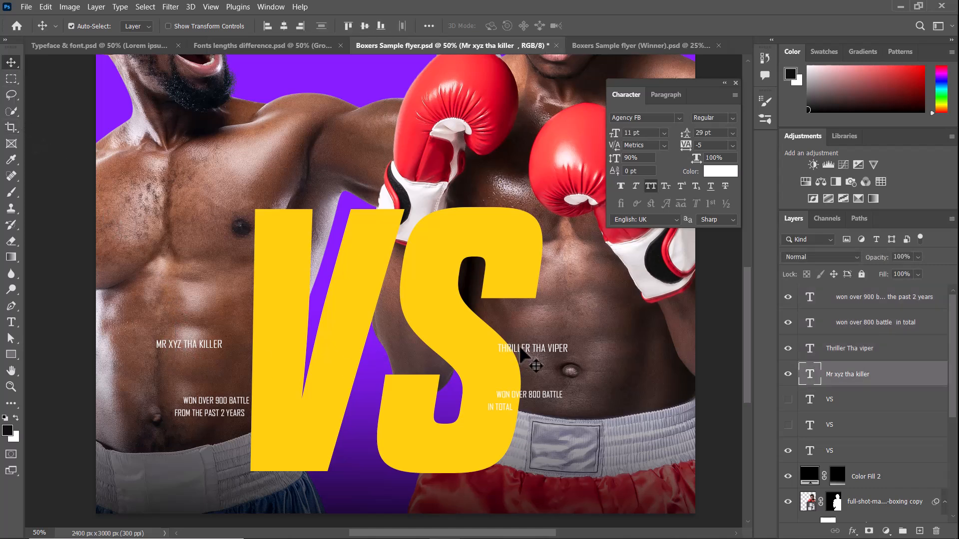
pyautogui.keyDown('shift'); pyautogui.click(545, 351); pyautogui.keyUp('shift')
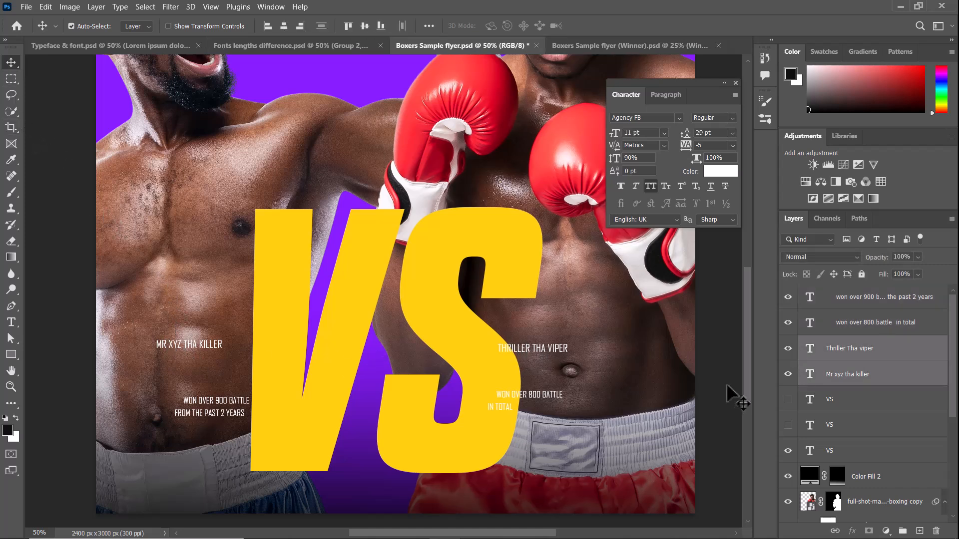
pyautogui.click(663, 133)
pyautogui.click(655, 233)
pyautogui.moveTo(208, 344); pyautogui.dragTo(220, 359)
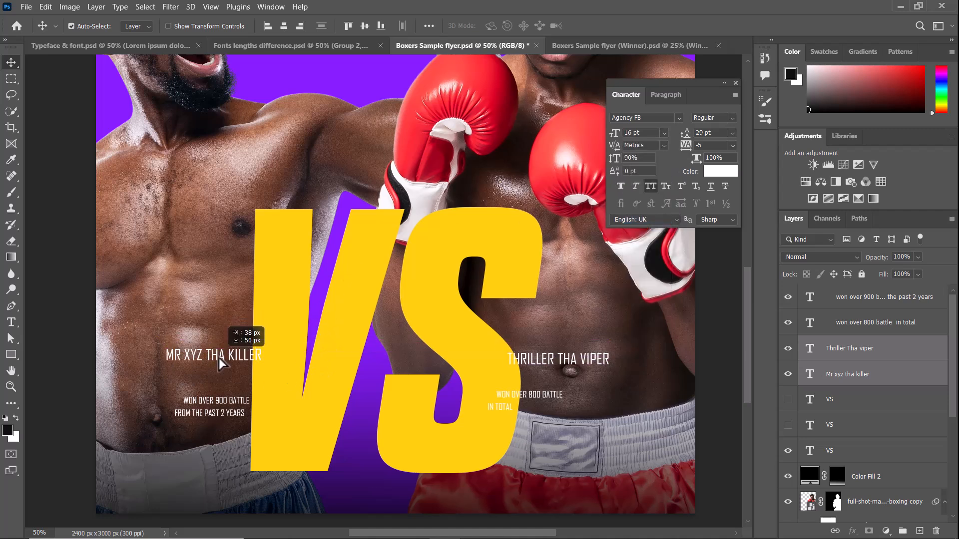
pyautogui.click(704, 312)
# Compare the stretched and Montserrat VS titles with the condensed one on the full flyer, leaving only the condensed VS shown.
pyautogui.hotkey('ctrl', '0')
pyautogui.hotkey('ctrl', '+')
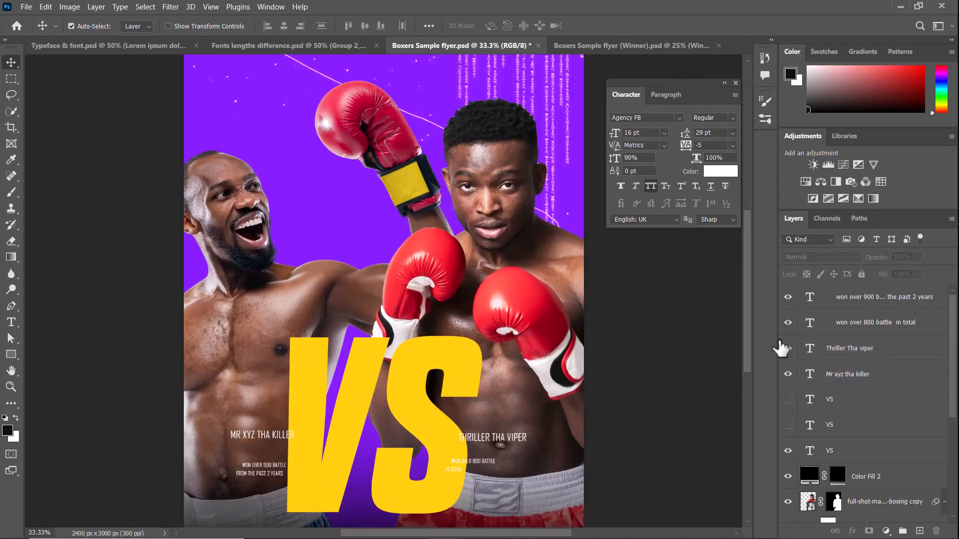
pyautogui.moveTo(603, 363); pyautogui.dragTo(594, 354)
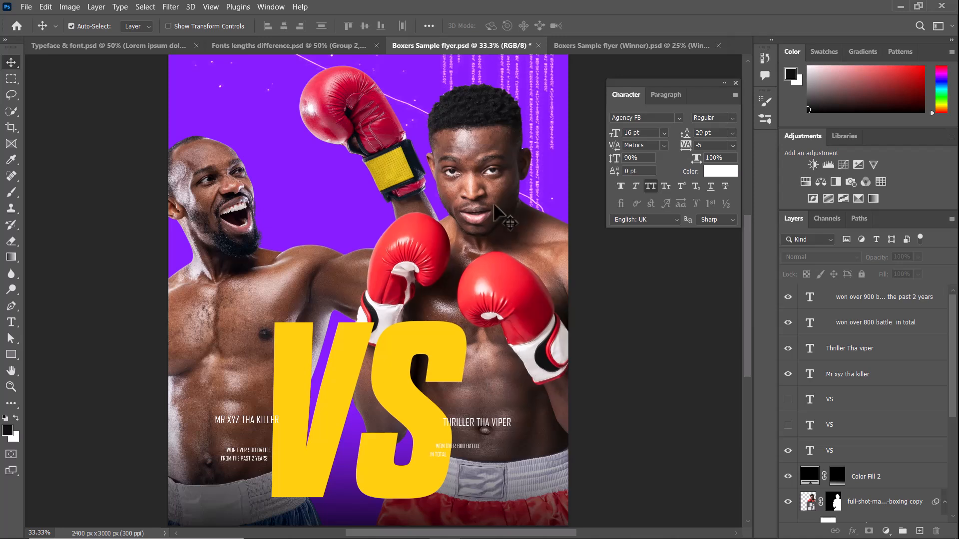
pyautogui.moveTo(526, 285); pyautogui.dragTo(493, 289)
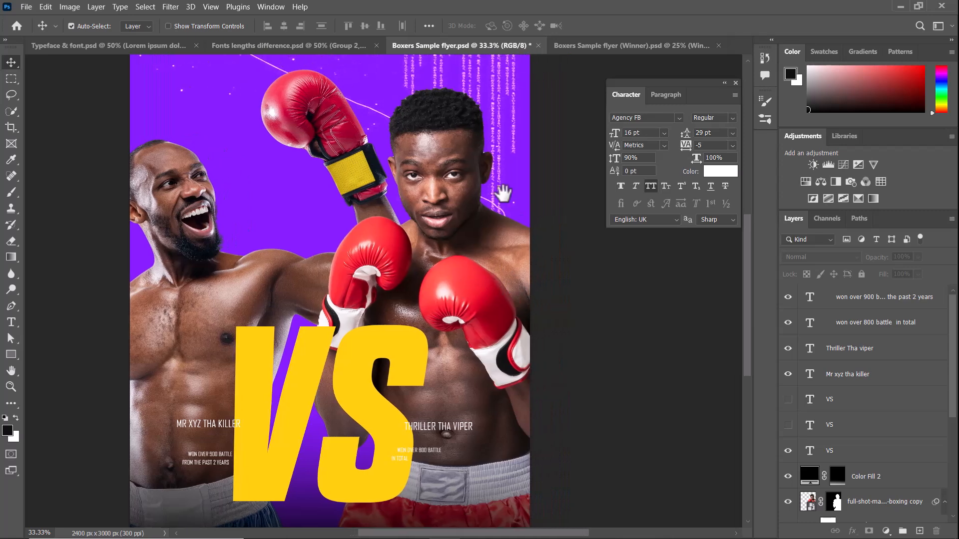
pyautogui.moveTo(504, 193); pyautogui.dragTo(490, 209)
pyautogui.hotkey('ctrl', '-')
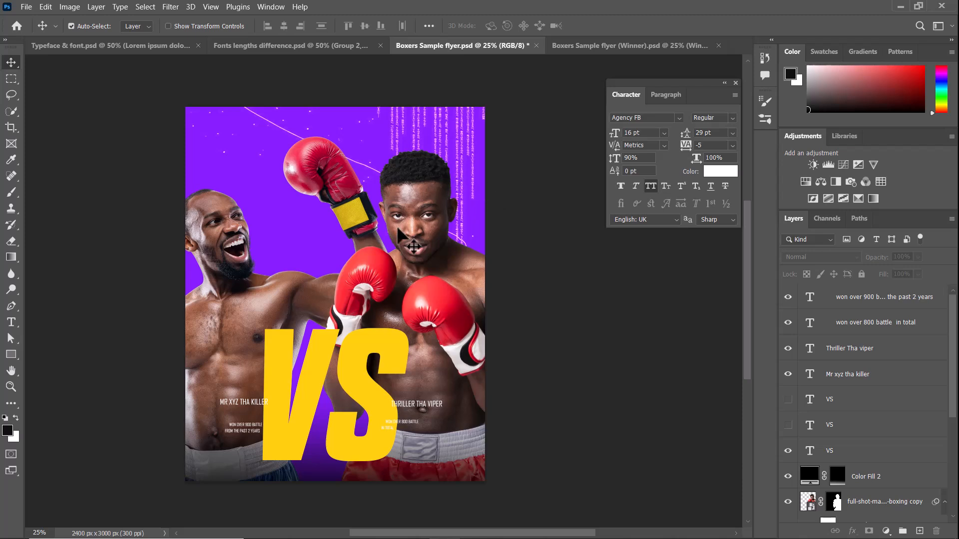
pyautogui.click(788, 451)
pyautogui.click(788, 425)
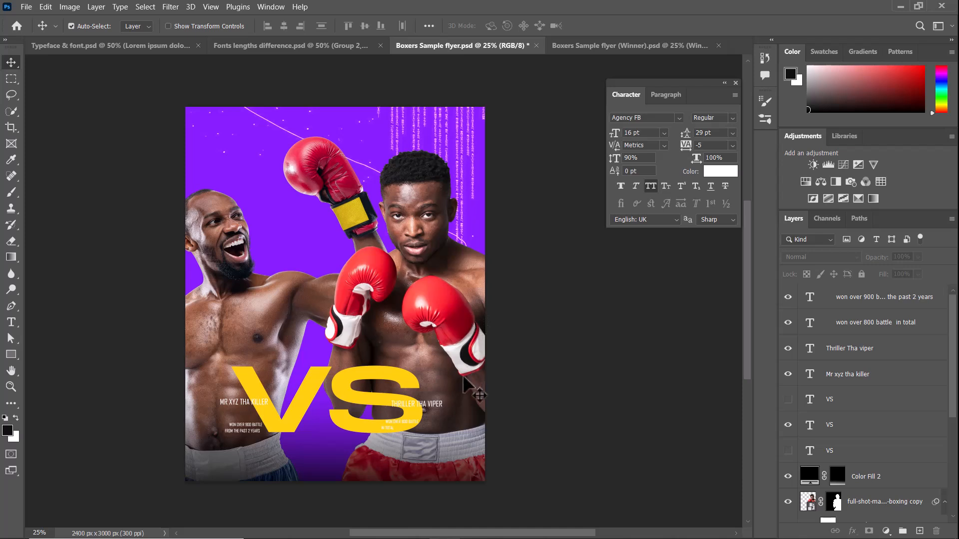
pyautogui.click(788, 399)
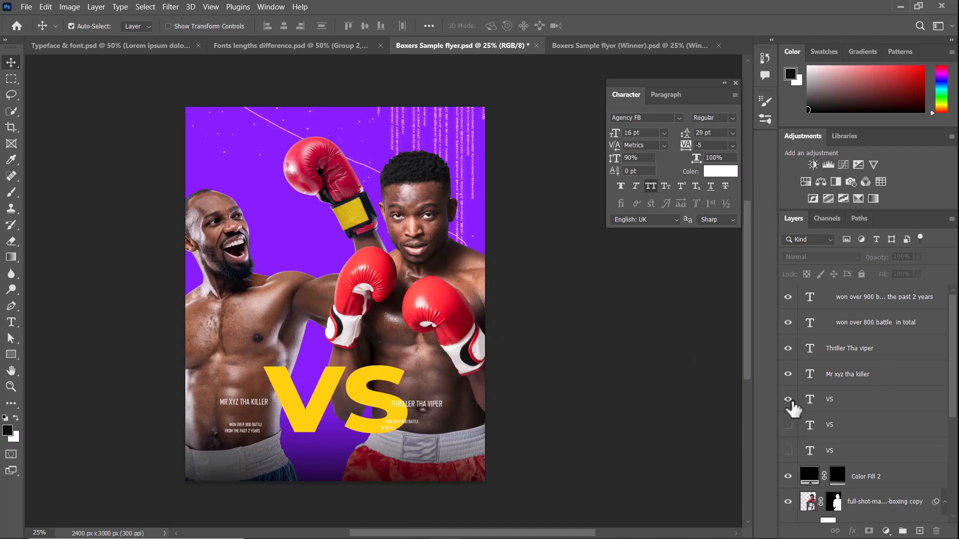
pyautogui.click(788, 451)
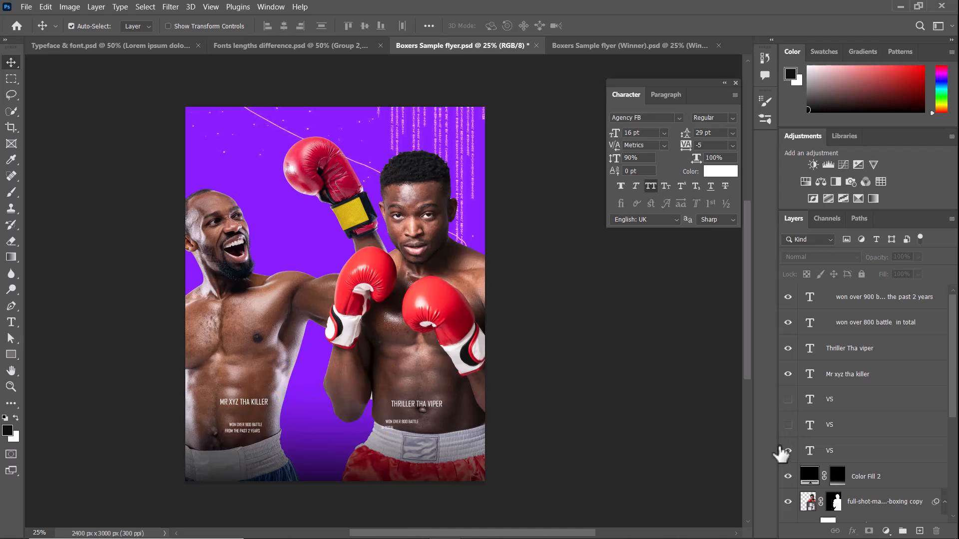
pyautogui.click(787, 451)
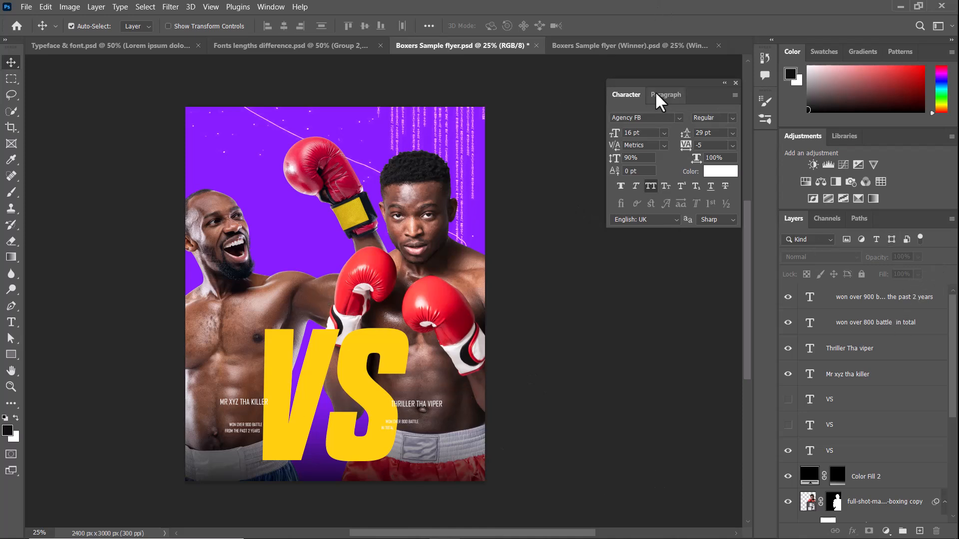
# Compare Boxers Sample flyer.psd with Boxers Sample flyer (Winner).psd, and examine the condensed WINNER title on Artboard 1 of the latter.
pyautogui.hotkey('ctrl', 'Tab')
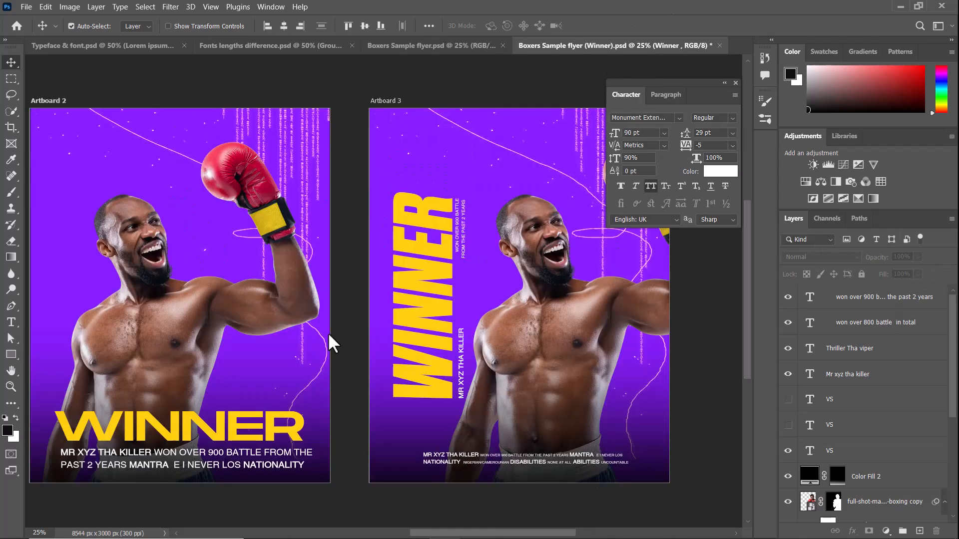
pyautogui.click(432, 46)
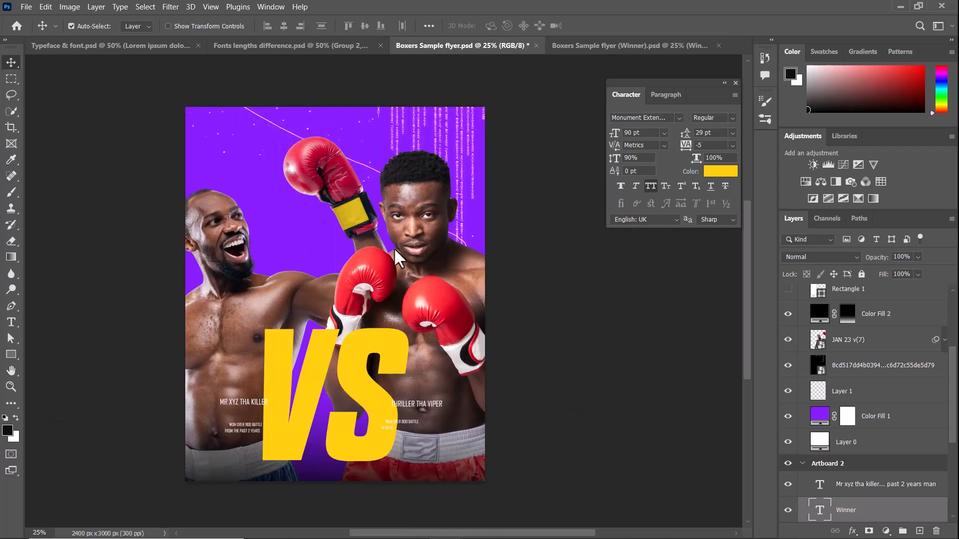
pyautogui.click(606, 47)
pyautogui.moveTo(224, 297); pyautogui.dragTo(714, 287)
pyautogui.moveTo(331, 332); pyautogui.dragTo(320, 351)
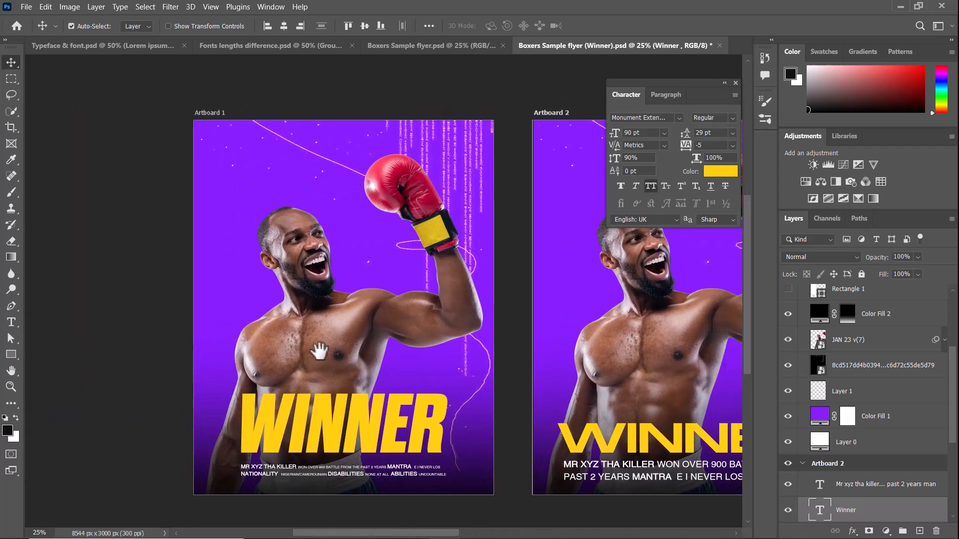
pyautogui.hotkey('ctrl', '+')
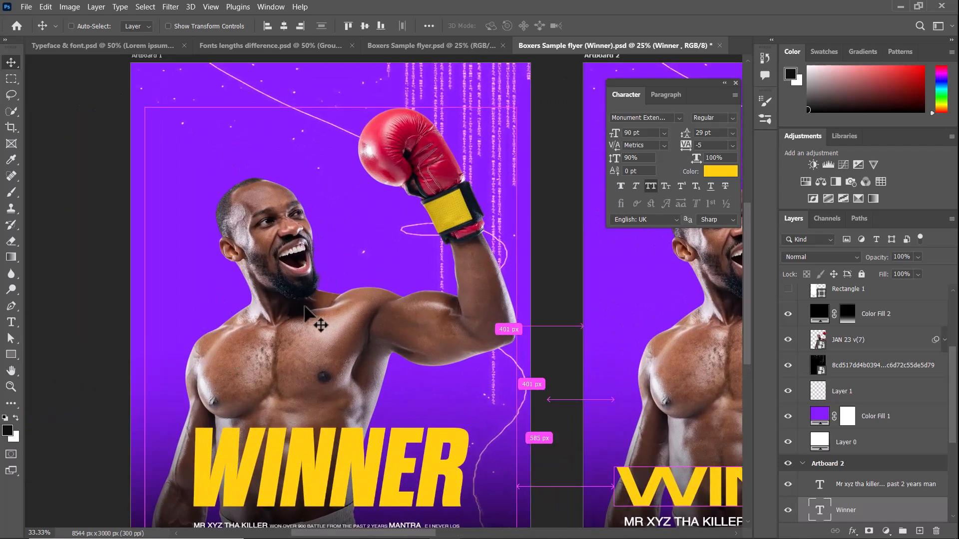
pyautogui.moveTo(305, 309); pyautogui.dragTo(331, 273)
pyautogui.hotkey('ctrl', '-')
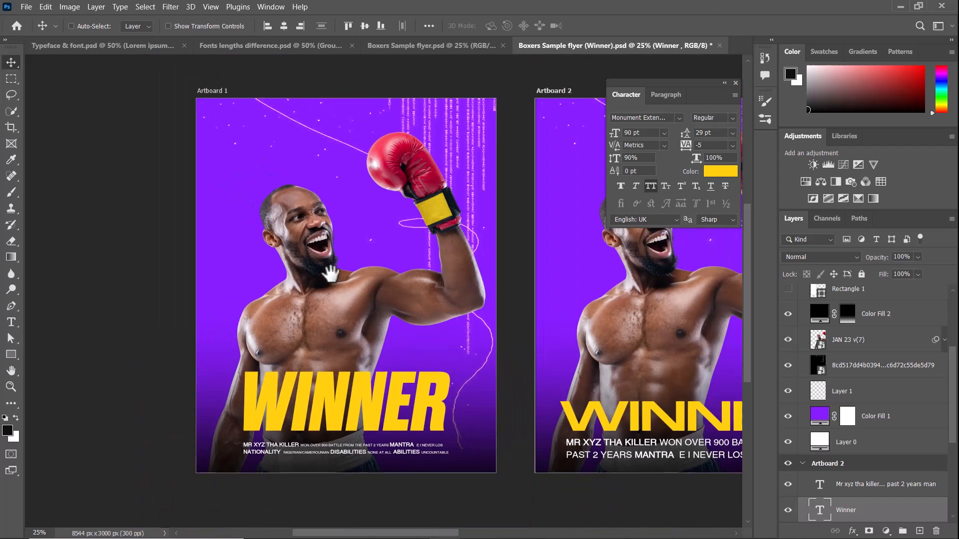
pyautogui.hotkey('ctrl', '+')
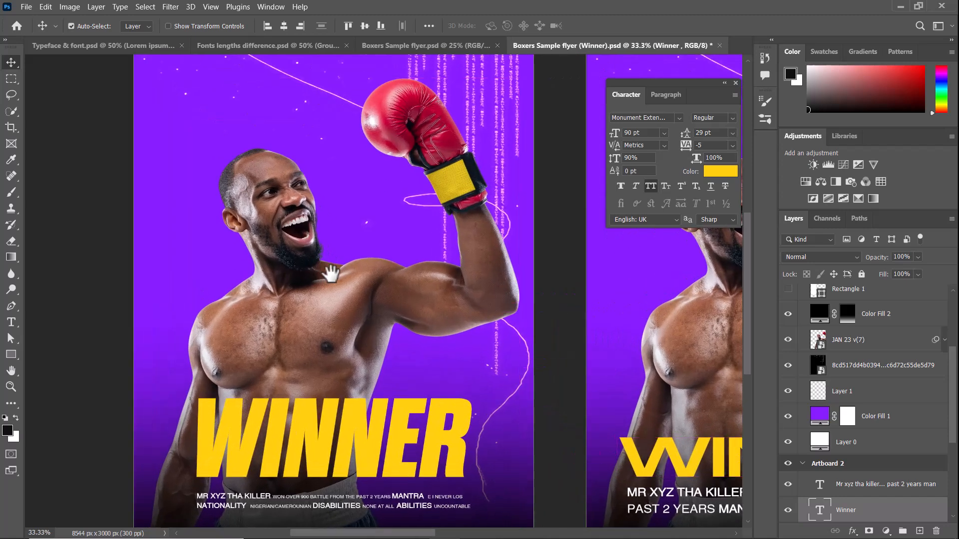
pyautogui.hotkey('ctrl', '-')
pyautogui.moveTo(313, 264); pyautogui.dragTo(307, 274)
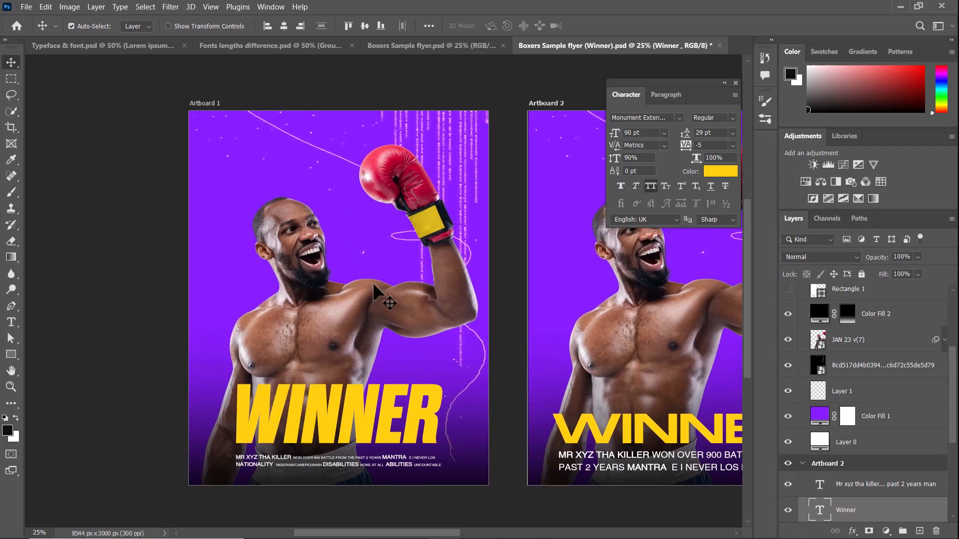
# Set the two-line caption beneath the condensed WINNER title on Artboard 1 to Agency FB Regular.
pyautogui.hotkey('ctrl', '+')
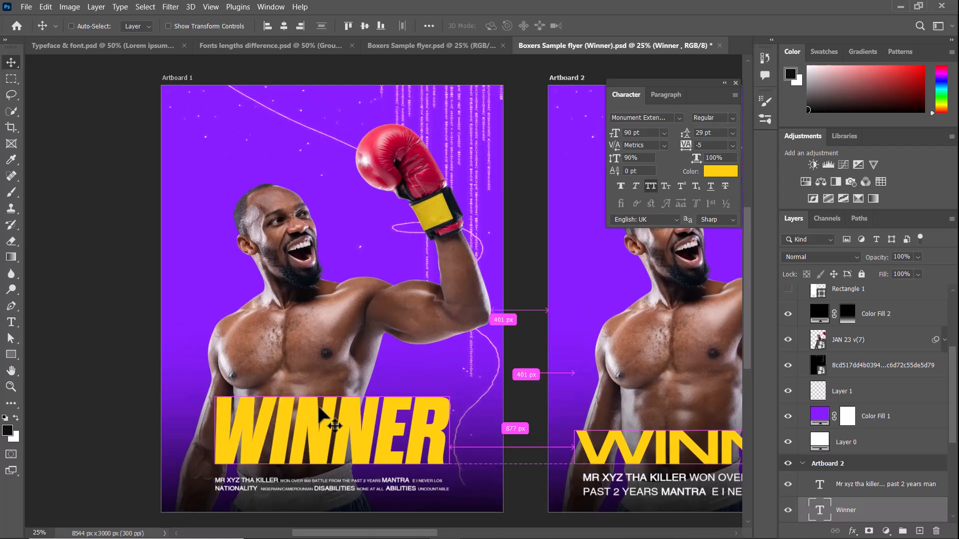
pyautogui.moveTo(343, 387); pyautogui.dragTo(345, 302)
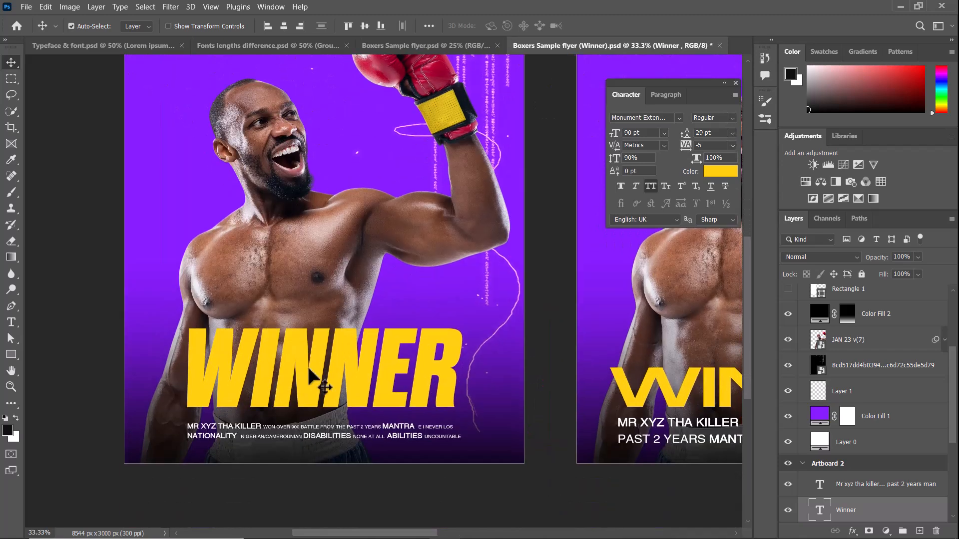
pyautogui.click(311, 433)
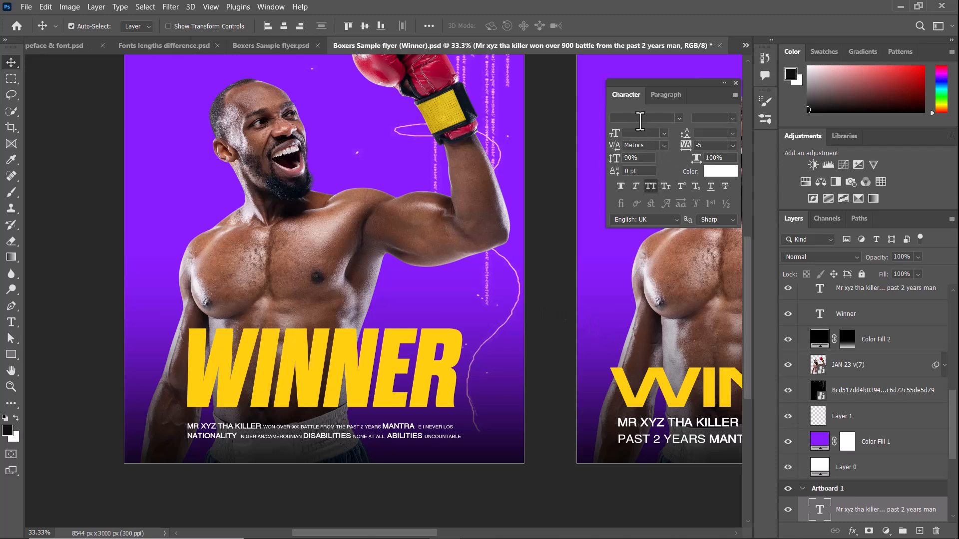
pyautogui.write('agency FB')
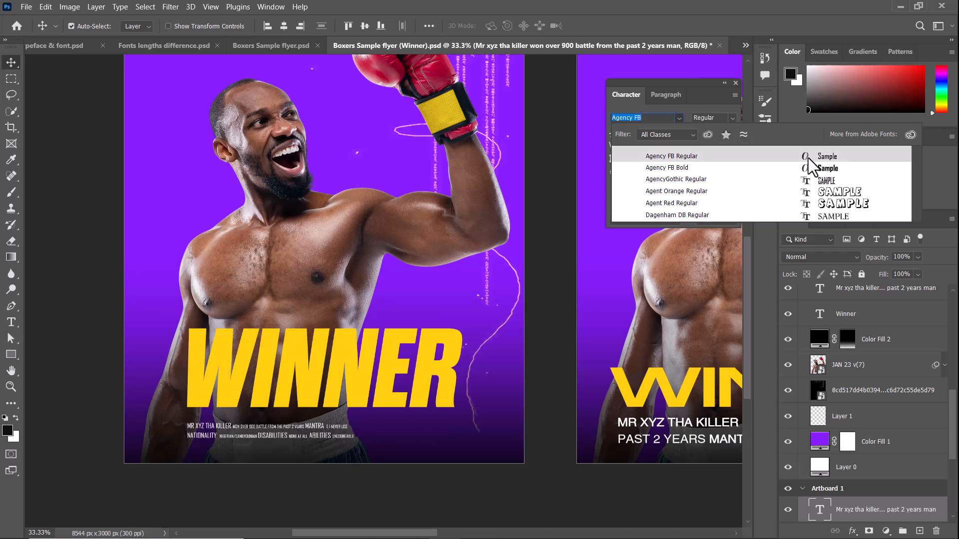
pyautogui.click(808, 157)
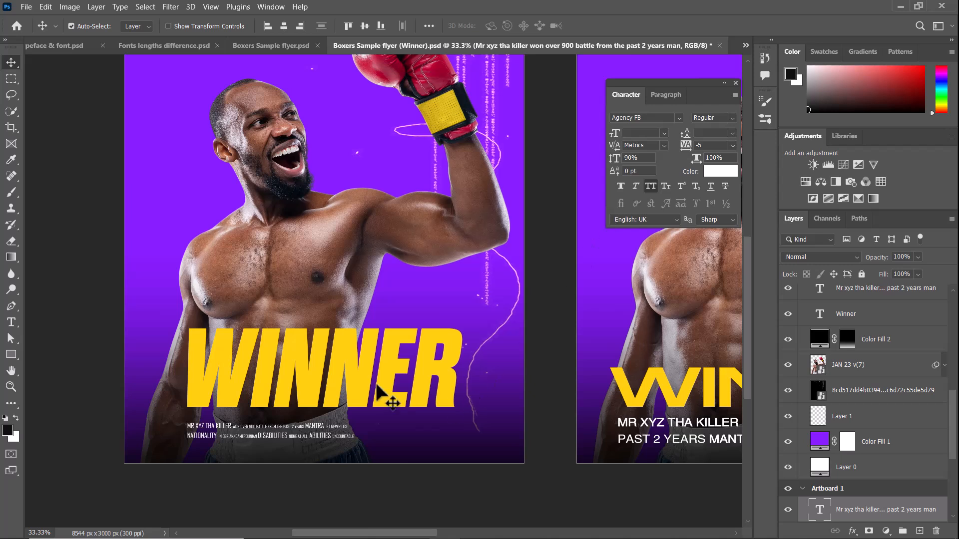
# Scale the Artboard 1 caption proportionally to about 158% so it spans the width of the WINNER title.
pyautogui.hotkey('ctrl', 't')
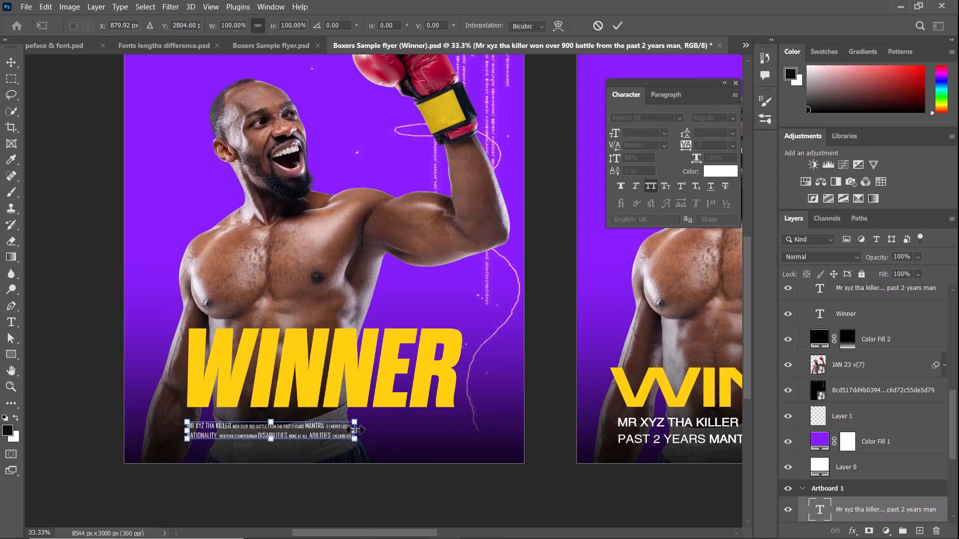
pyautogui.moveTo(356, 429); pyautogui.dragTo(456, 423)
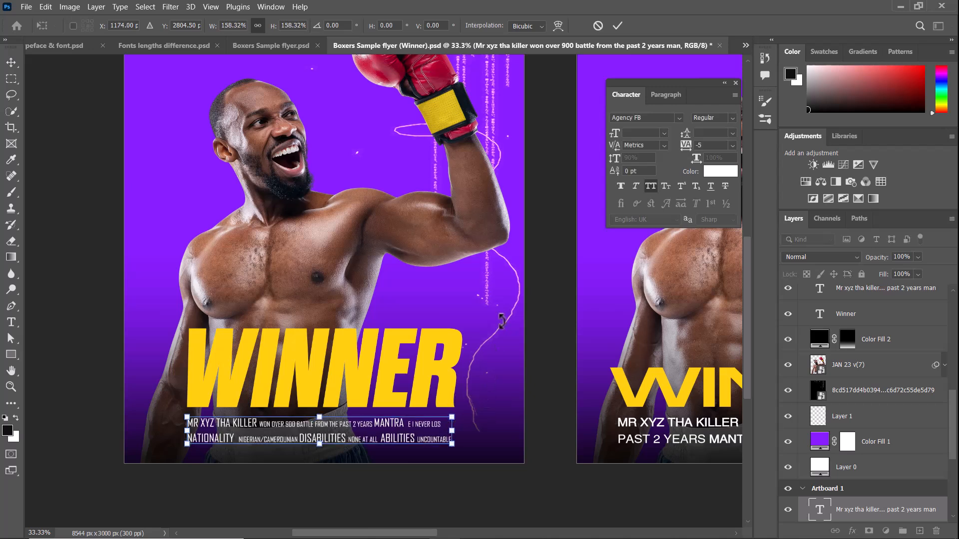
pyautogui.click(619, 26)
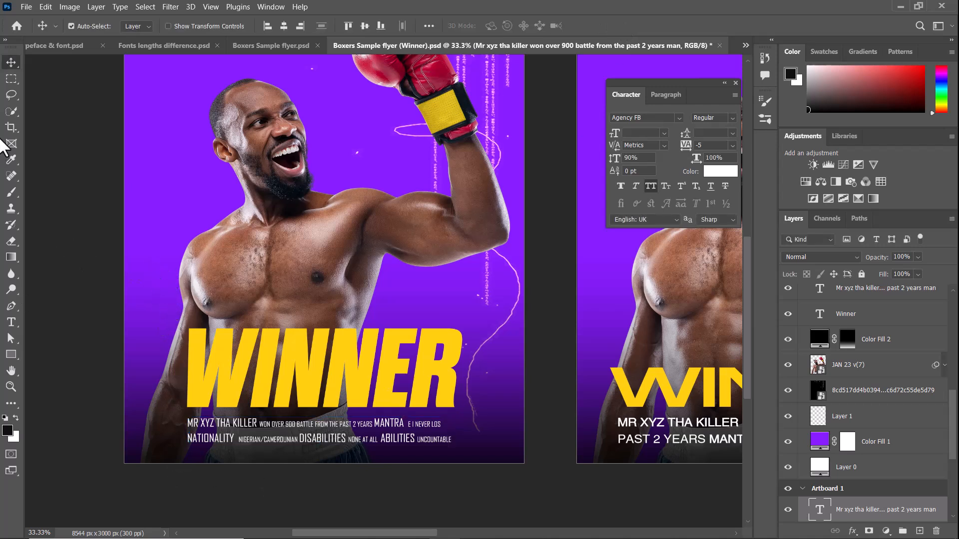
# Compare the condensed WINNER title and its Agency FB caption on Artboard 1 with the stretched title and wide caption on Artboard 2.
pyautogui.moveTo(574, 390); pyautogui.dragTo(540, 398)
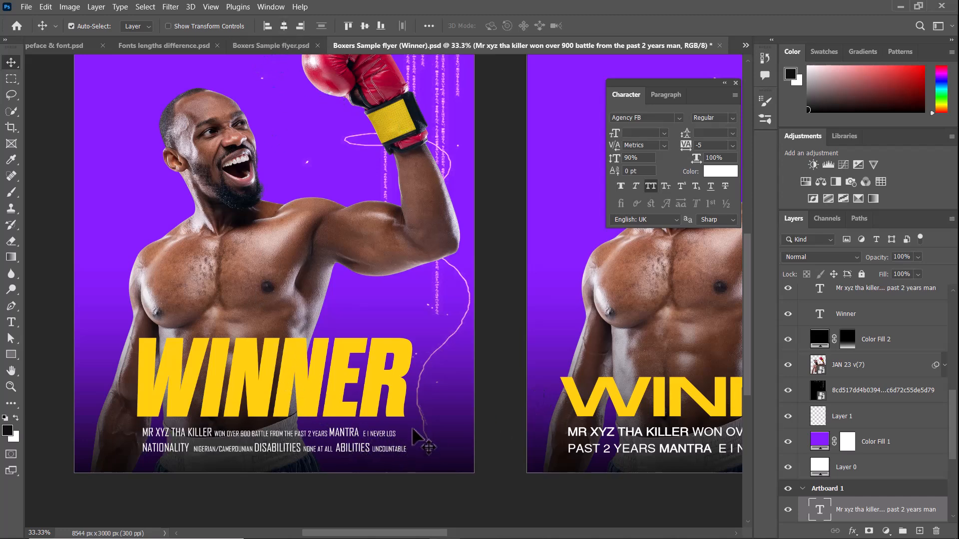
pyautogui.moveTo(510, 391); pyautogui.dragTo(451, 384)
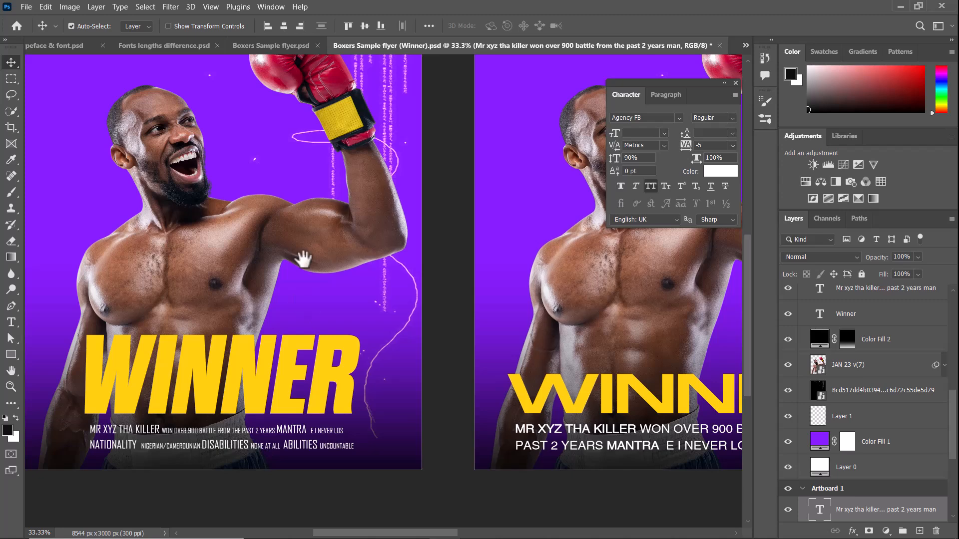
pyautogui.moveTo(303, 259); pyautogui.dragTo(331, 314)
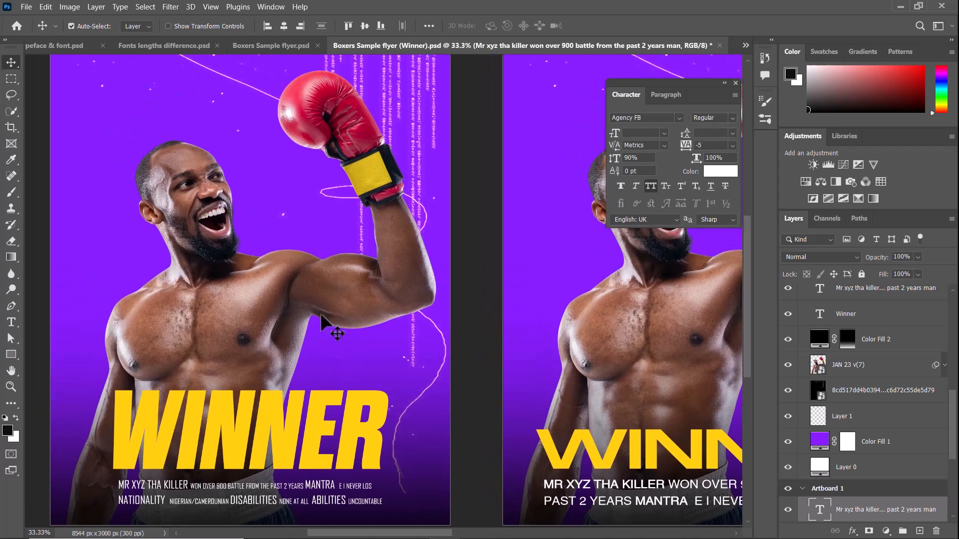
pyautogui.moveTo(426, 365); pyautogui.dragTo(382, 349)
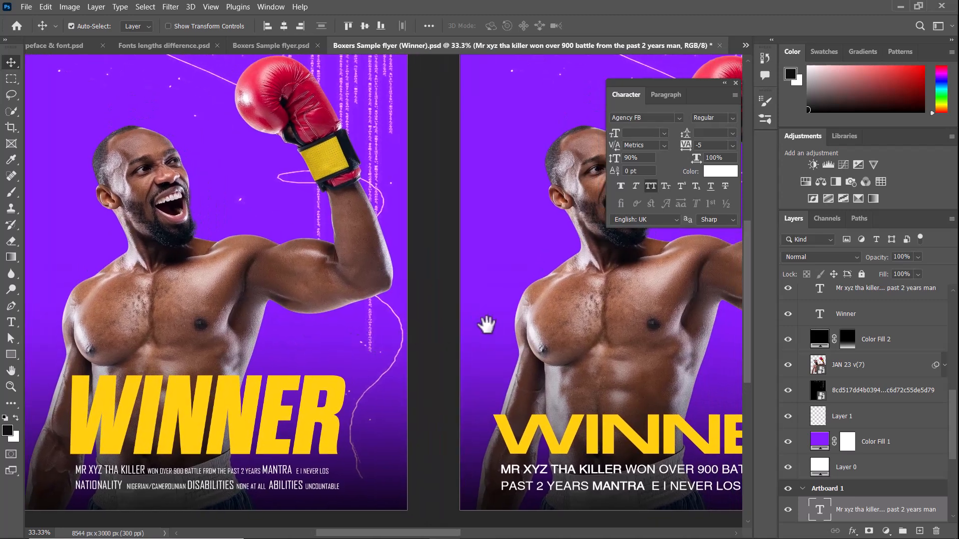
pyautogui.moveTo(488, 324); pyautogui.dragTo(443, 333)
pyautogui.hotkey('ctrl', '-')
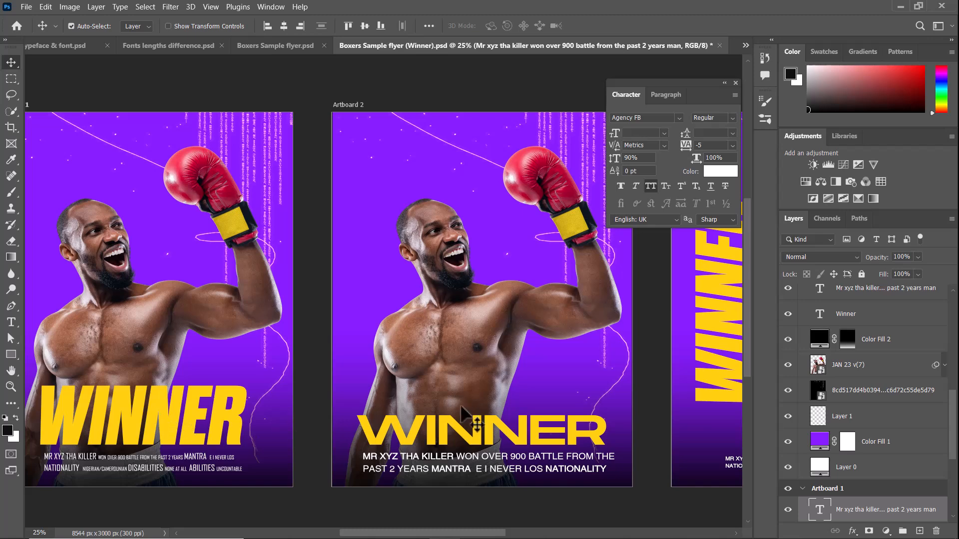
pyautogui.moveTo(457, 414); pyautogui.dragTo(468, 398)
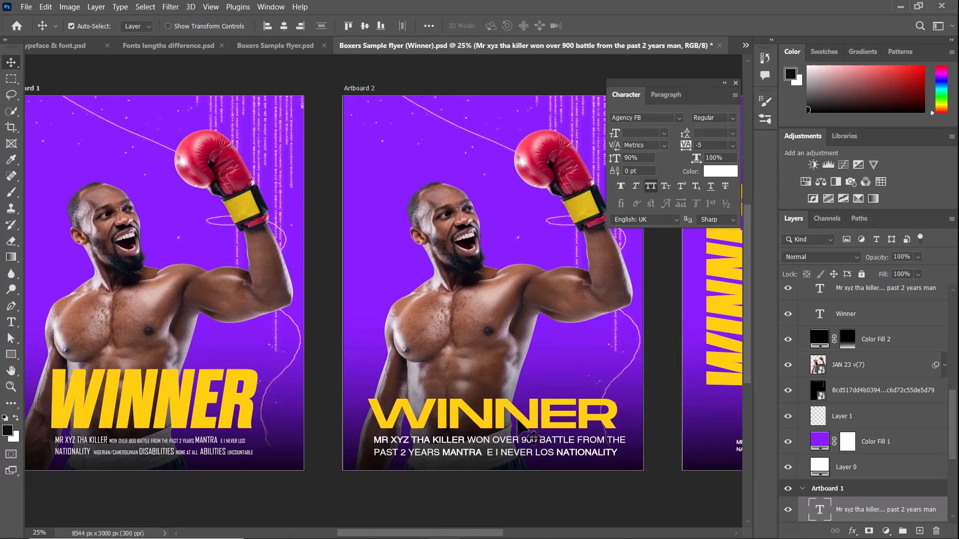
pyautogui.moveTo(563, 414); pyautogui.dragTo(405, 431)
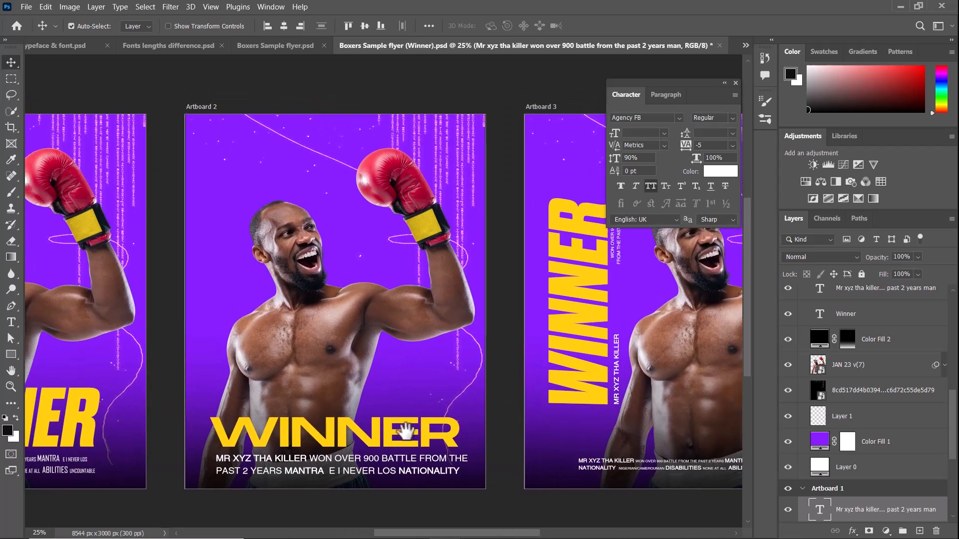
pyautogui.hotkey('ctrl', '+')
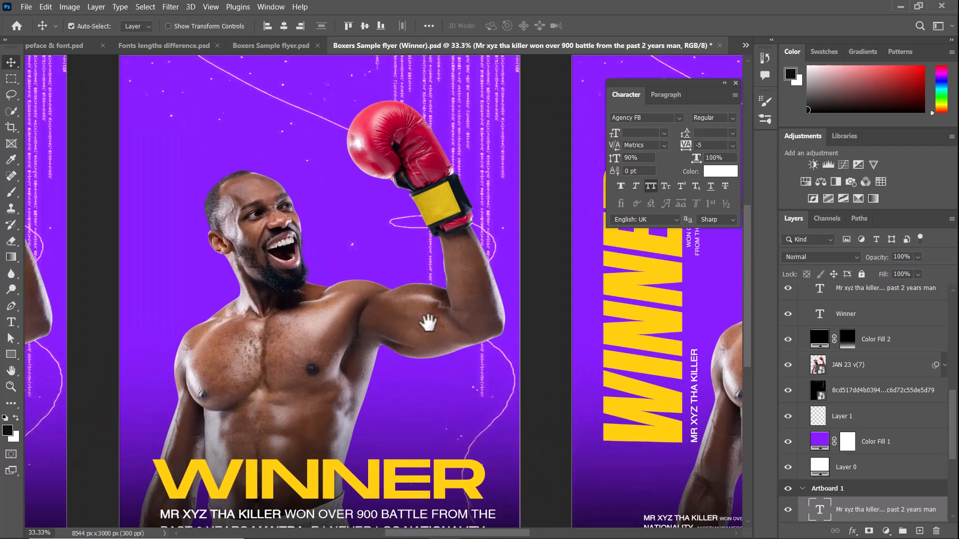
pyautogui.moveTo(417, 388); pyautogui.dragTo(433, 369)
pyautogui.moveTo(545, 291); pyautogui.dragTo(350, 406)
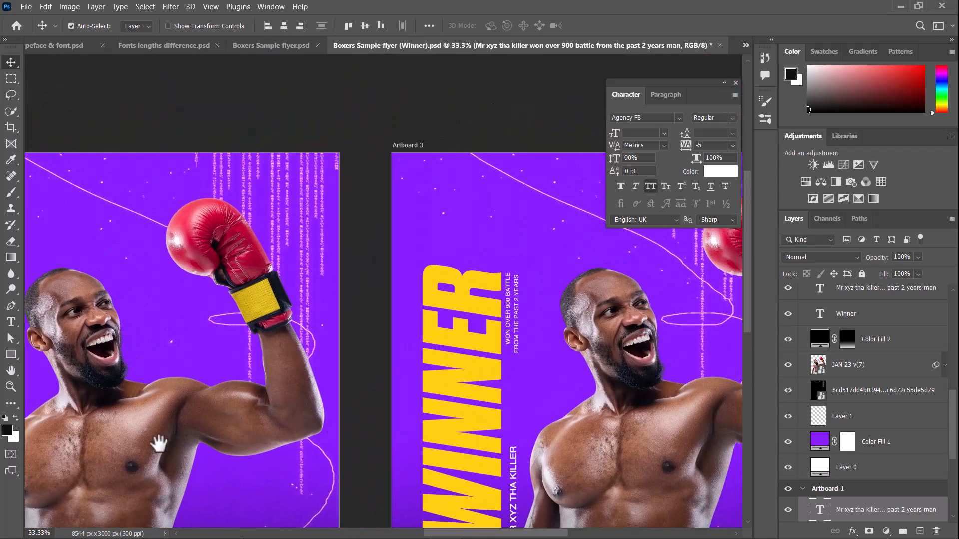
pyautogui.moveTo(159, 443); pyautogui.dragTo(514, 215)
pyautogui.moveTo(295, 332); pyautogui.dragTo(453, 391)
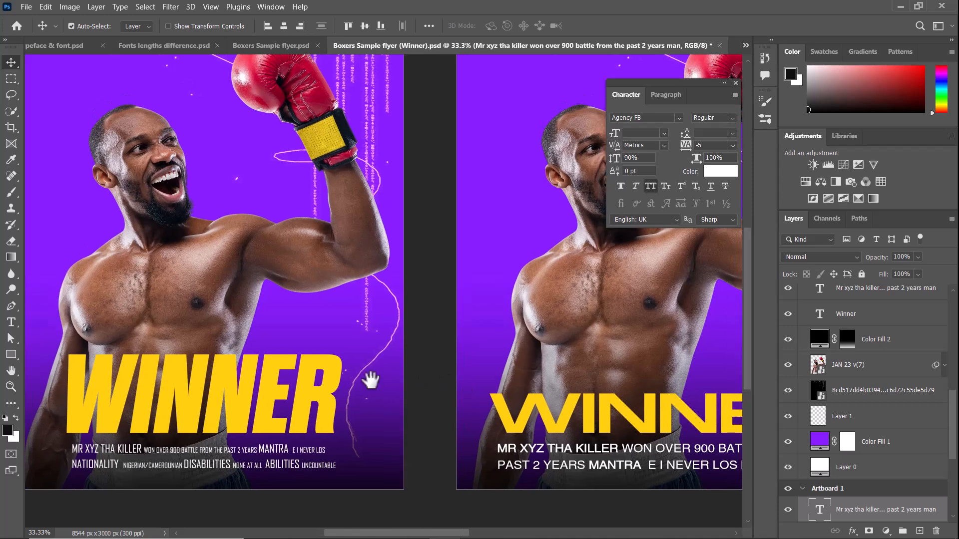
pyautogui.moveTo(371, 380); pyautogui.dragTo(178, 403)
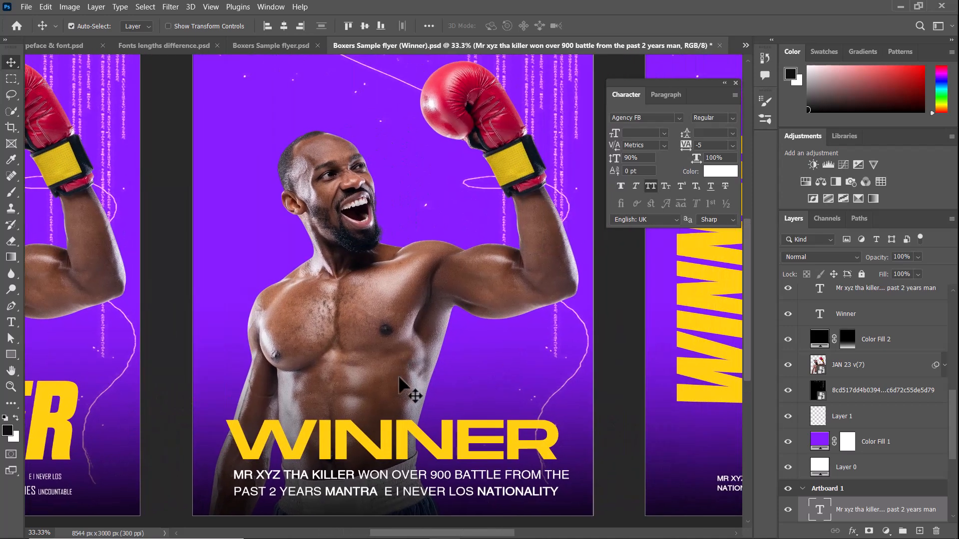
pyautogui.scroll(-2, 399, 384)
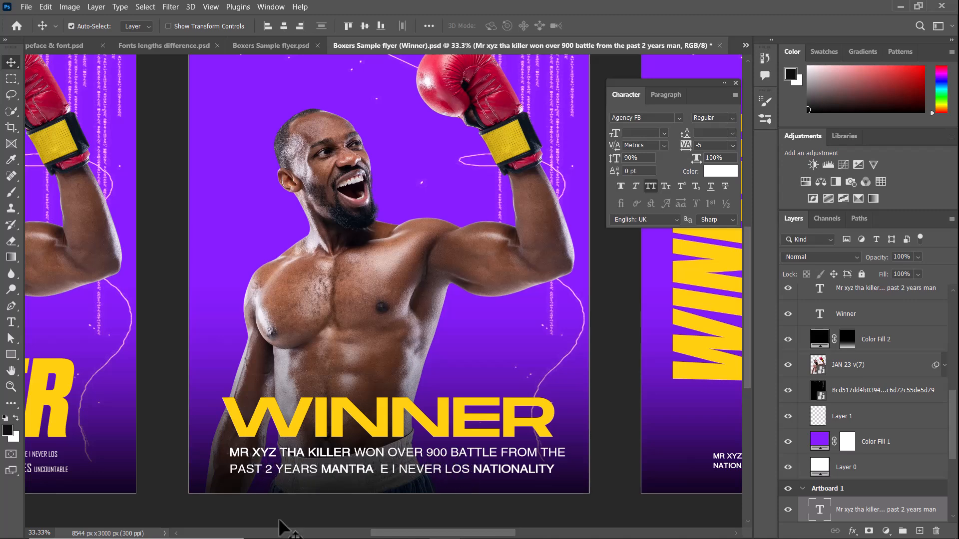
pyautogui.moveTo(274, 452); pyautogui.dragTo(395, 417)
pyautogui.hotkey('ctrl', '-')
pyautogui.rightClick(396, 418)
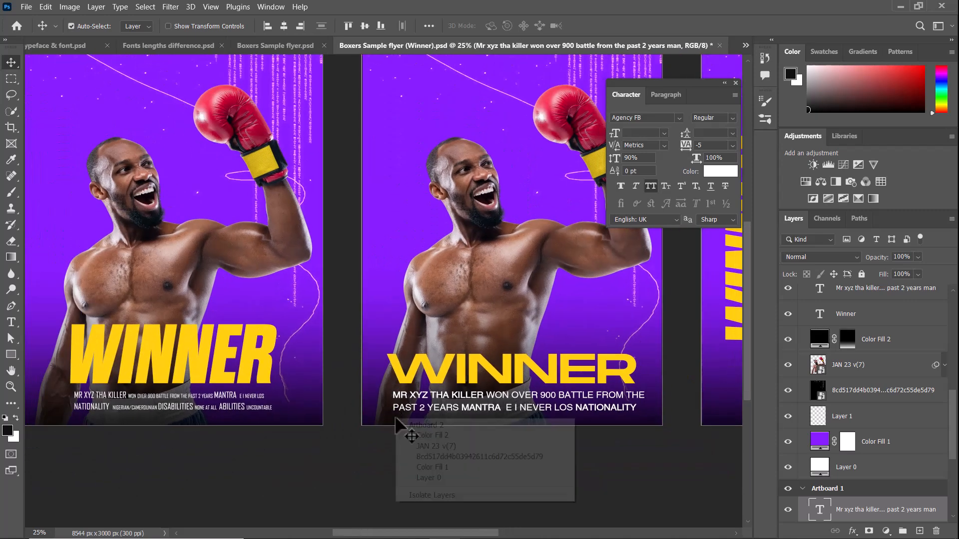
pyautogui.click(317, 457)
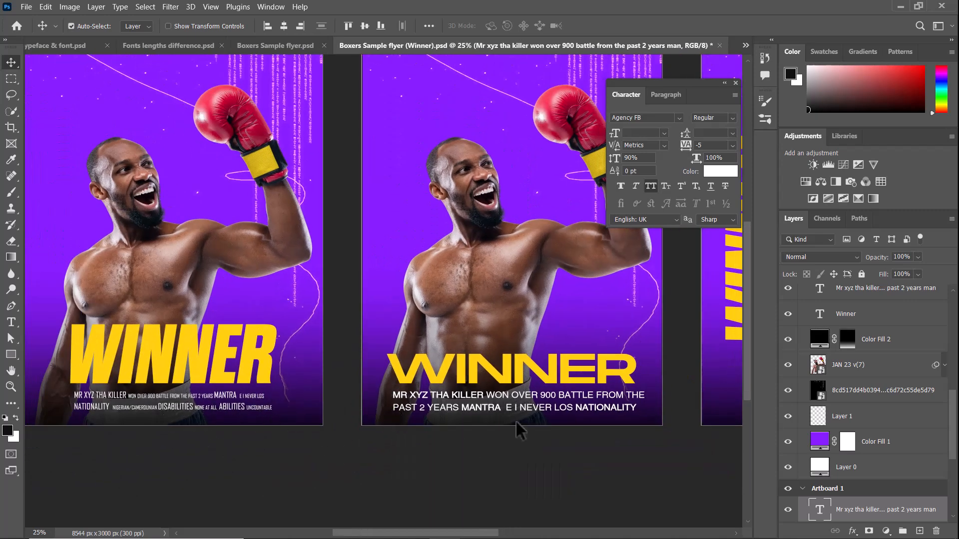
pyautogui.scroll(2, 307, 306)
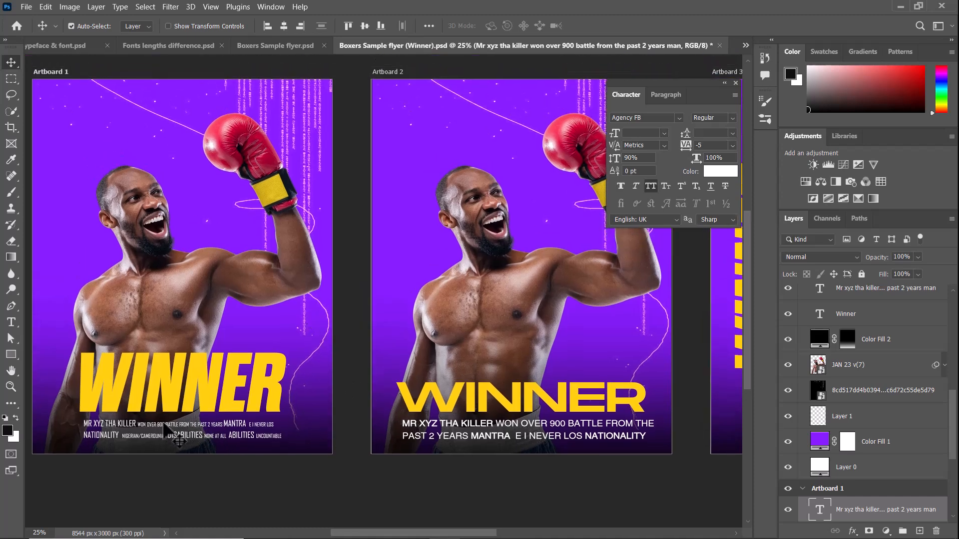
# Examine the Artboard 1 title and caption up close, and check them against the wide lettering on Artboard 2.
pyautogui.hotkey('ctrl', '+')
pyautogui.hotkey('ctrl', '+')
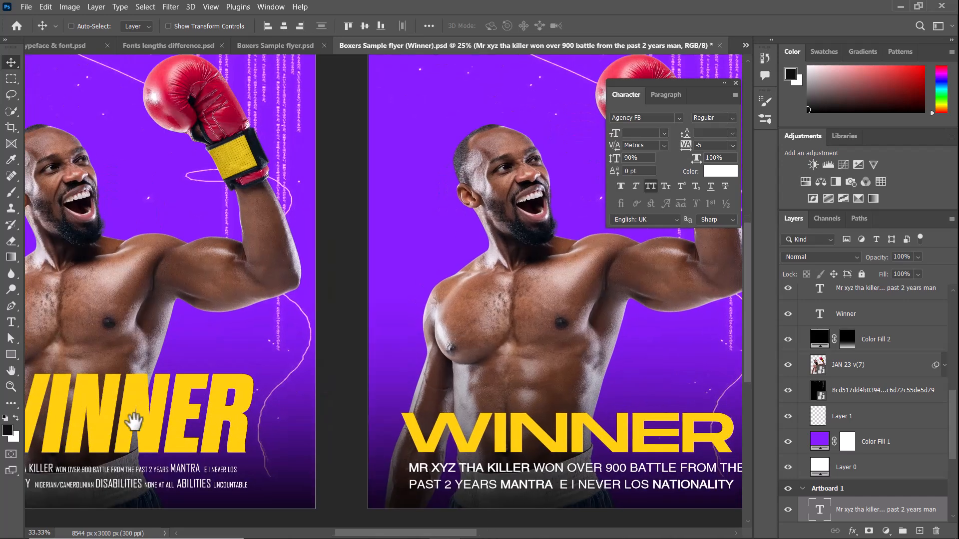
pyautogui.moveTo(362, 388); pyautogui.dragTo(383, 386)
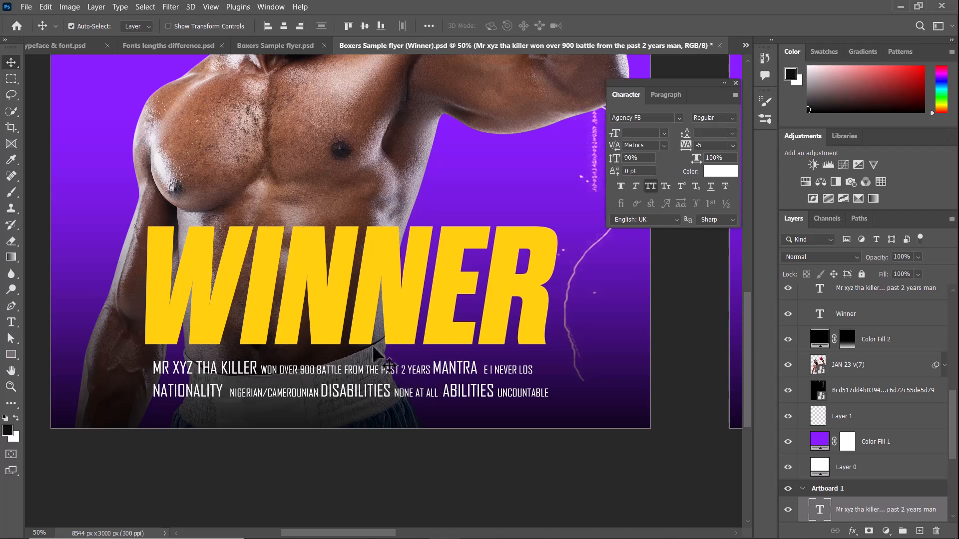
pyautogui.moveTo(387, 328); pyautogui.dragTo(357, 347)
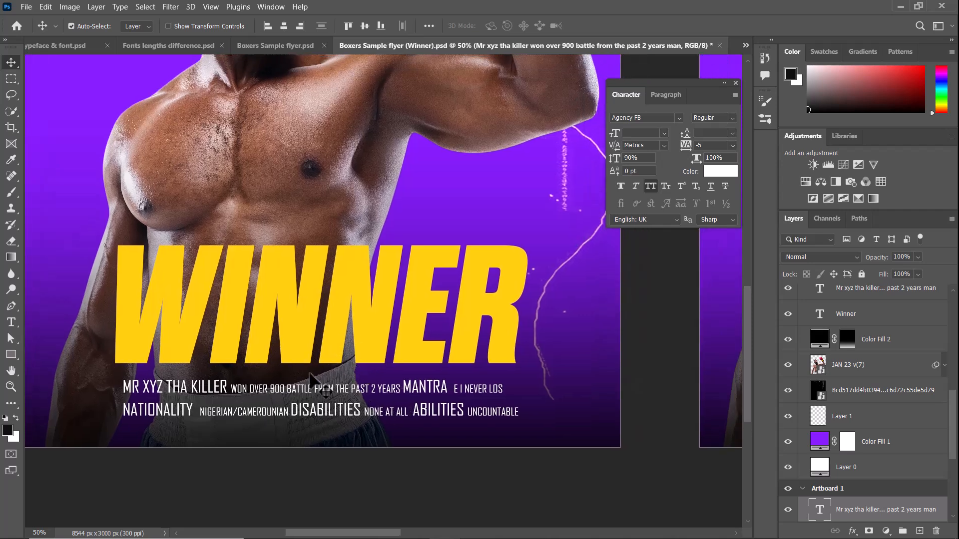
pyautogui.moveTo(520, 387); pyautogui.dragTo(269, 394)
pyautogui.moveTo(639, 351); pyautogui.dragTo(361, 389)
pyautogui.hotkey('ctrl', '-')
pyautogui.hotkey('ctrl', '-')
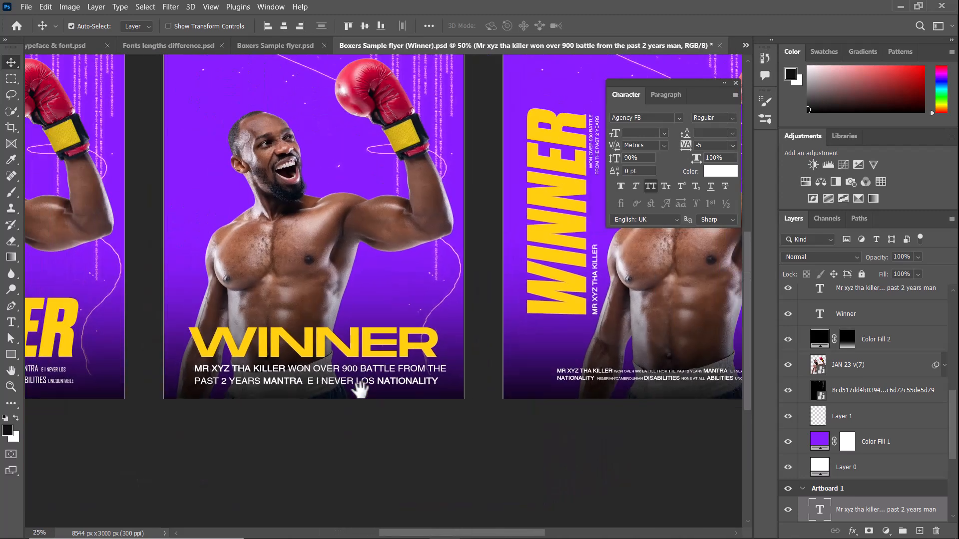
pyautogui.moveTo(326, 322); pyautogui.dragTo(350, 360)
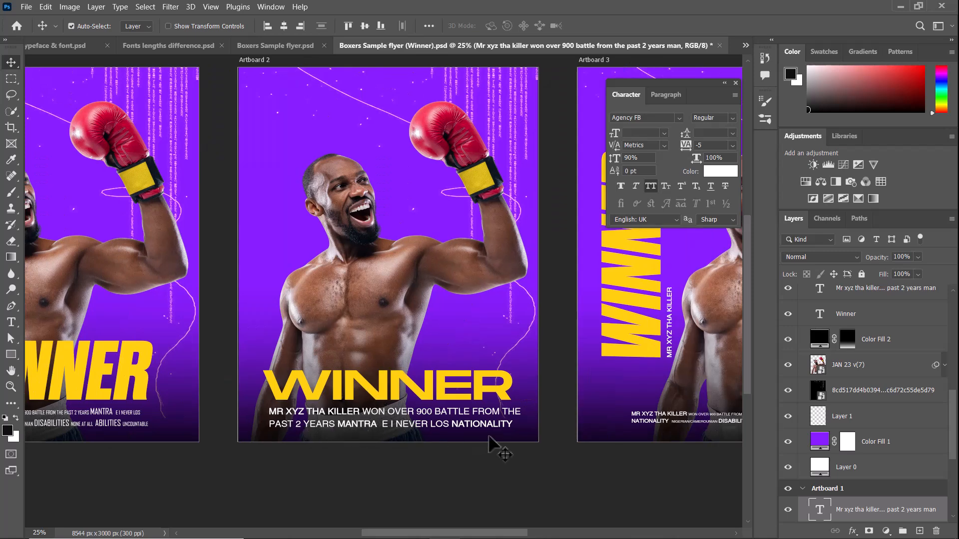
# Replace the two-line caption at the foot of Artboard 3 with a copy of Artboard 1's Agency FB caption.
pyautogui.moveTo(594, 368); pyautogui.dragTo(289, 403)
pyautogui.click(340, 447)
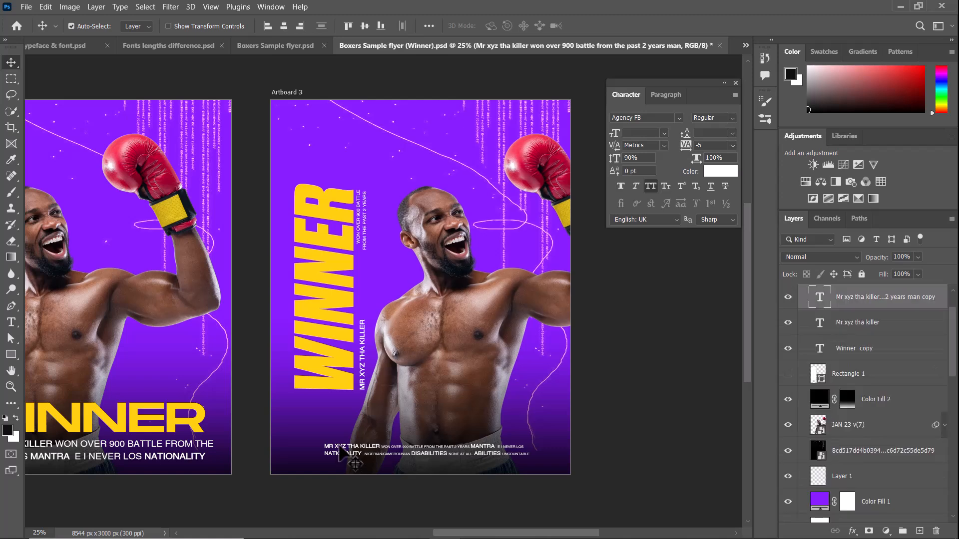
pyautogui.press('Delete')
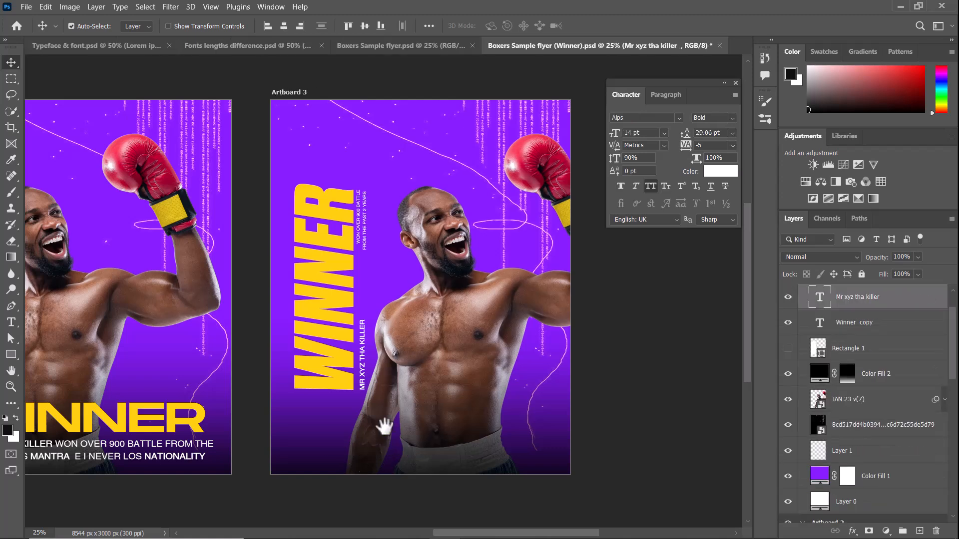
pyautogui.moveTo(387, 427); pyautogui.dragTo(696, 344)
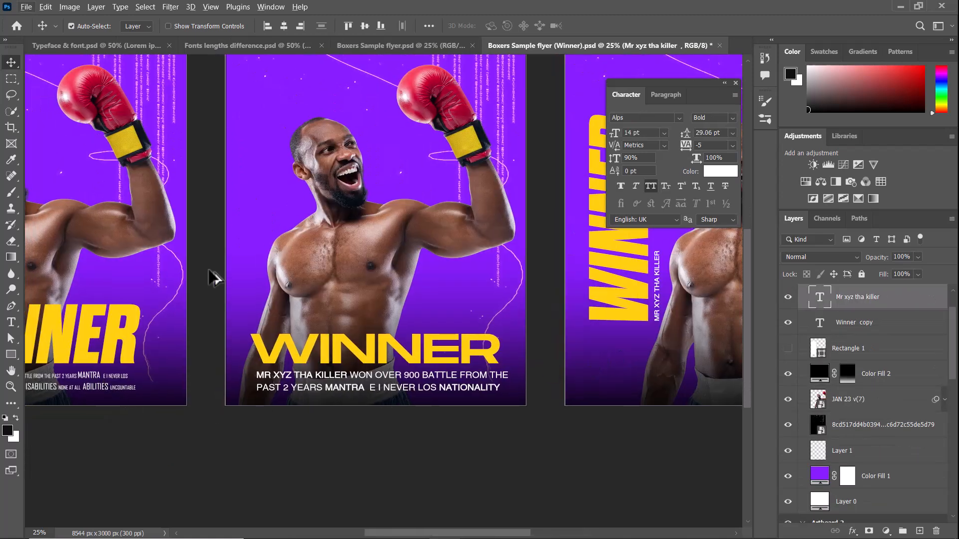
pyautogui.moveTo(205, 232); pyautogui.dragTo(220, 265)
pyautogui.moveTo(107, 413); pyautogui.dragTo(708, 409)
pyautogui.moveTo(715, 356); pyautogui.dragTo(378, 380)
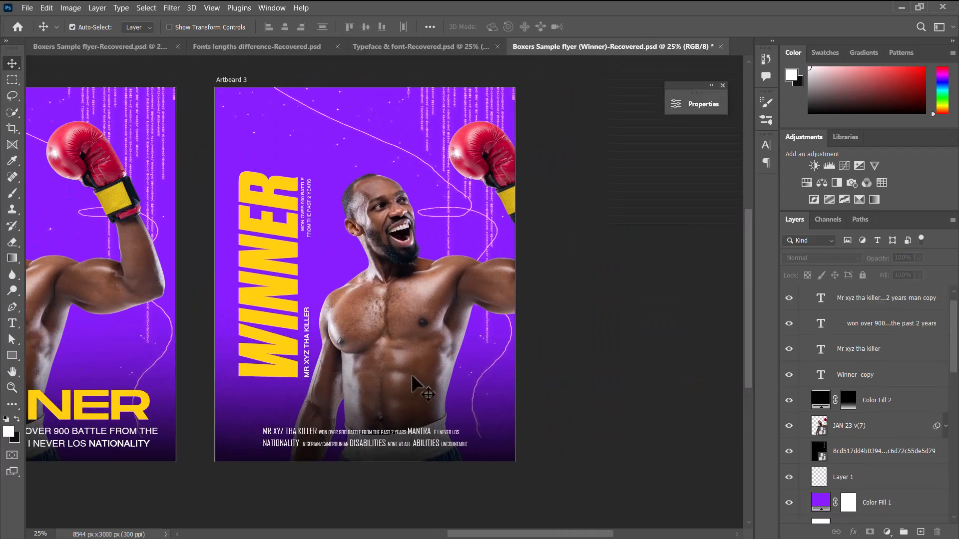
# Review the title and caption pairings across all three artboards, ending on the vertical WINNER layout of Artboard 3.
pyautogui.moveTo(413, 381); pyautogui.dragTo(423, 307)
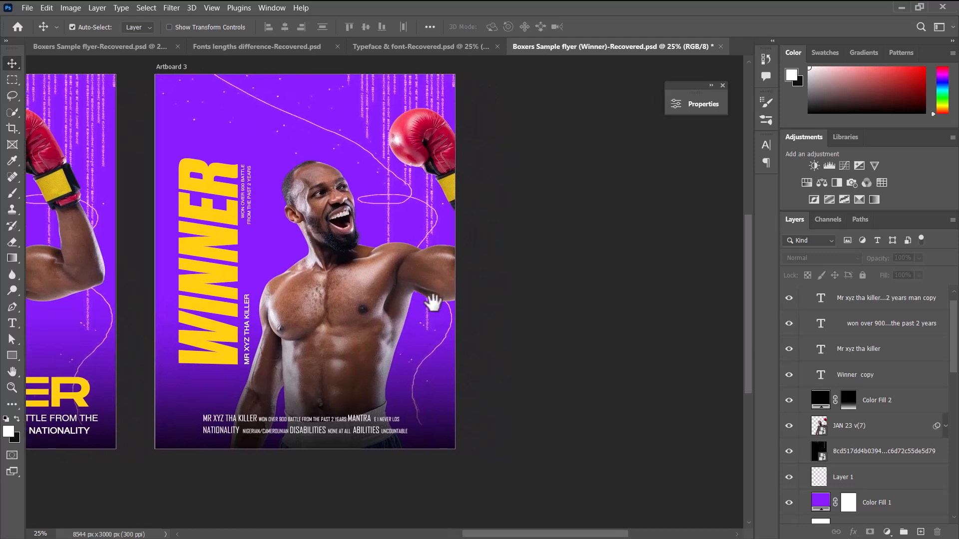
pyautogui.moveTo(348, 274); pyautogui.dragTo(362, 284)
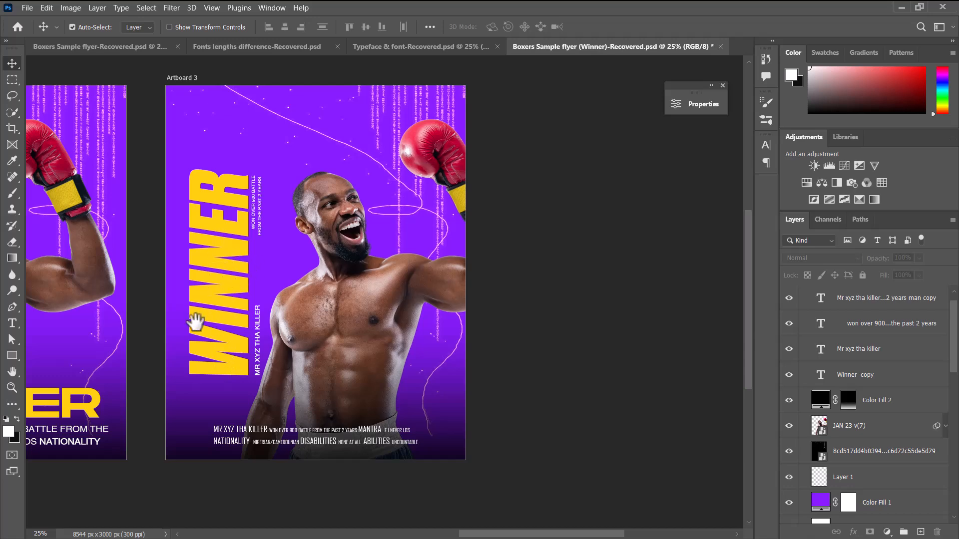
pyautogui.moveTo(193, 317); pyautogui.dragTo(381, 321)
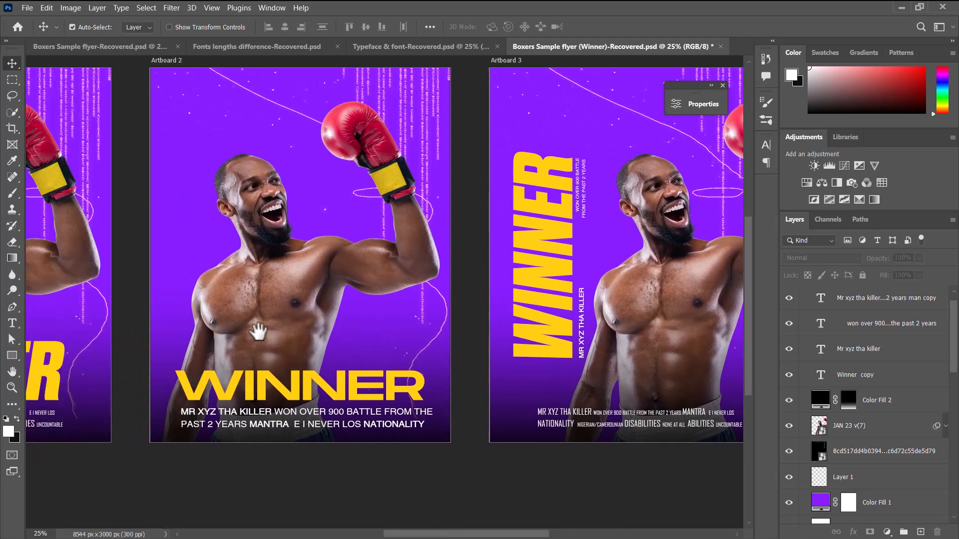
pyautogui.moveTo(258, 331); pyautogui.dragTo(375, 315)
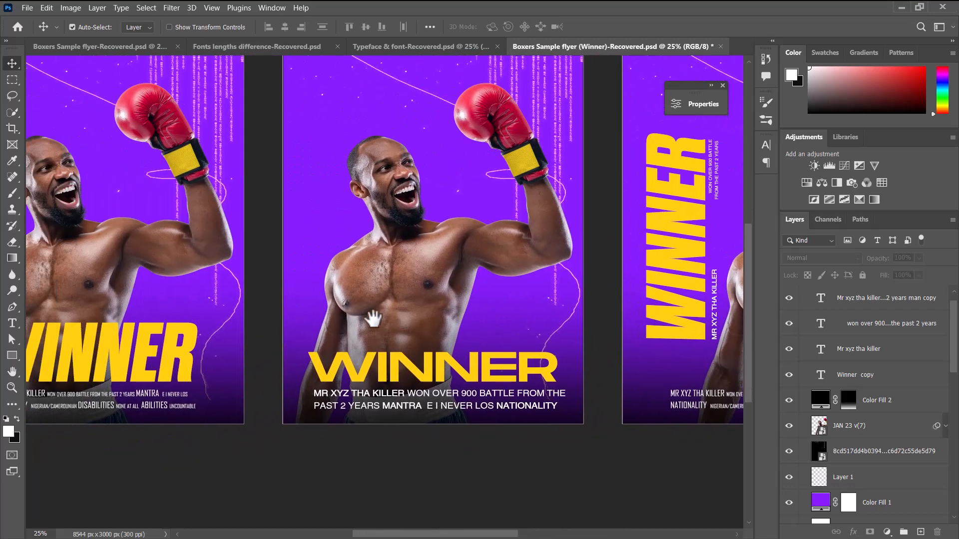
pyautogui.moveTo(188, 368); pyautogui.dragTo(275, 353)
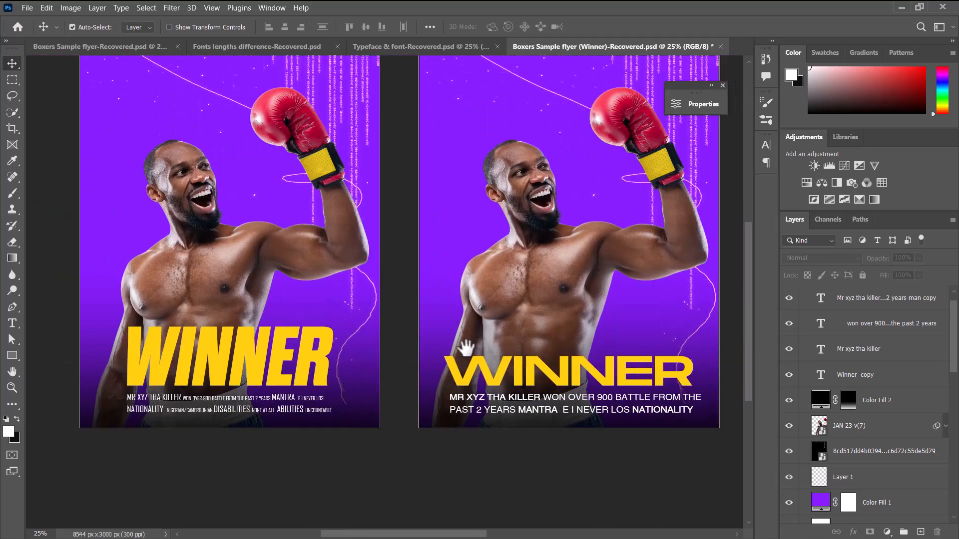
pyautogui.moveTo(467, 342); pyautogui.dragTo(332, 364)
pyautogui.moveTo(402, 343); pyautogui.dragTo(350, 344)
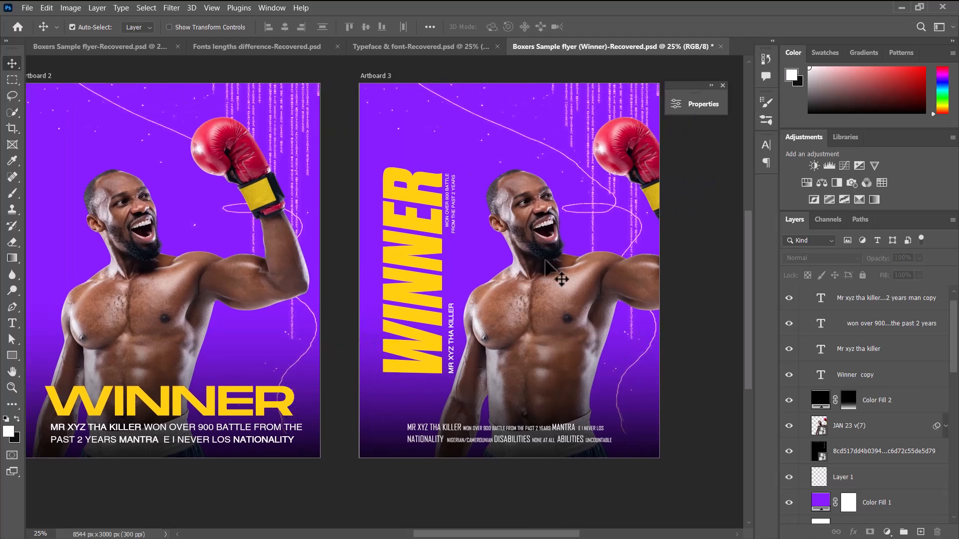
pyautogui.moveTo(558, 310); pyautogui.dragTo(497, 278)
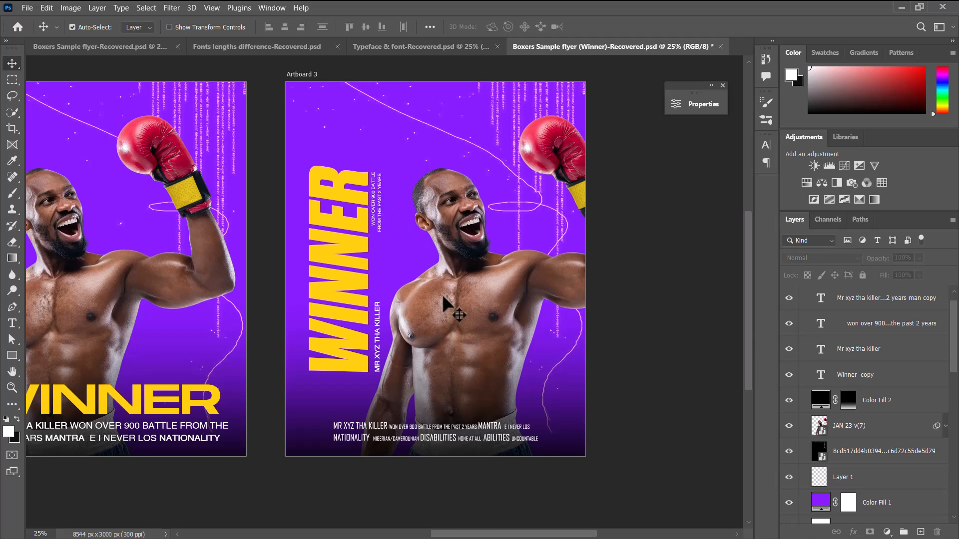
# Draw a white rectangle about 770 by 1955 px behind the vertical WINNER title on Artboard 3, directly above the Color Fill 2 layer.
pyautogui.click(897, 409)
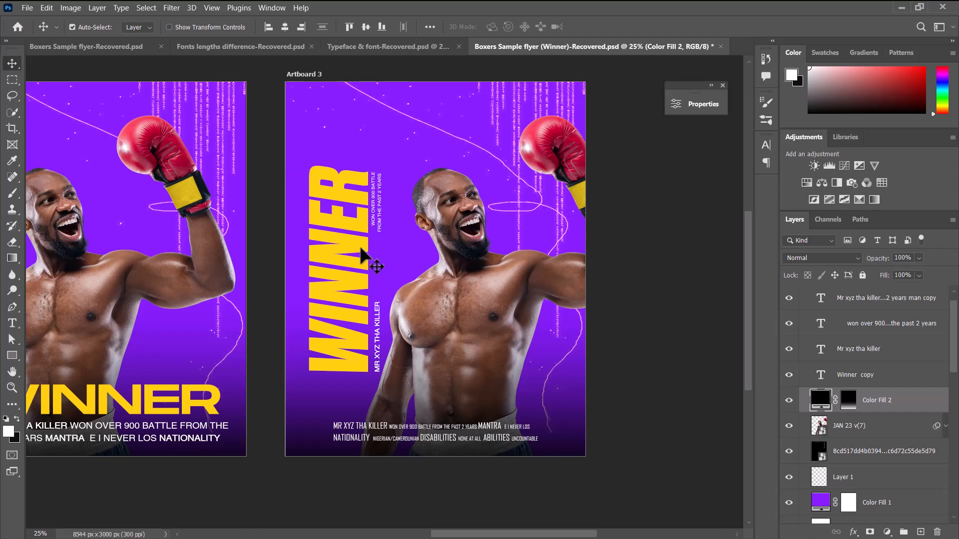
pyautogui.click(12, 357)
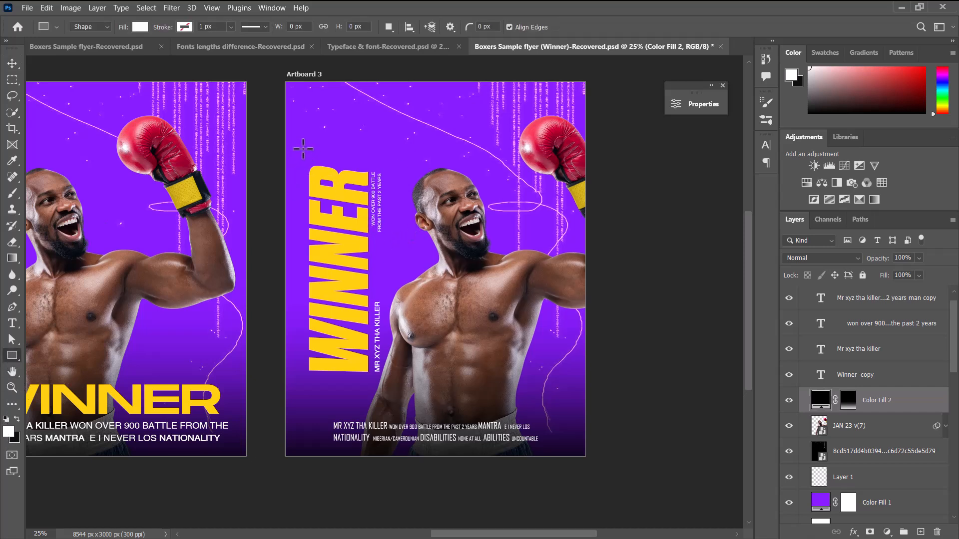
pyautogui.moveTo(299, 147); pyautogui.dragTo(394, 391)
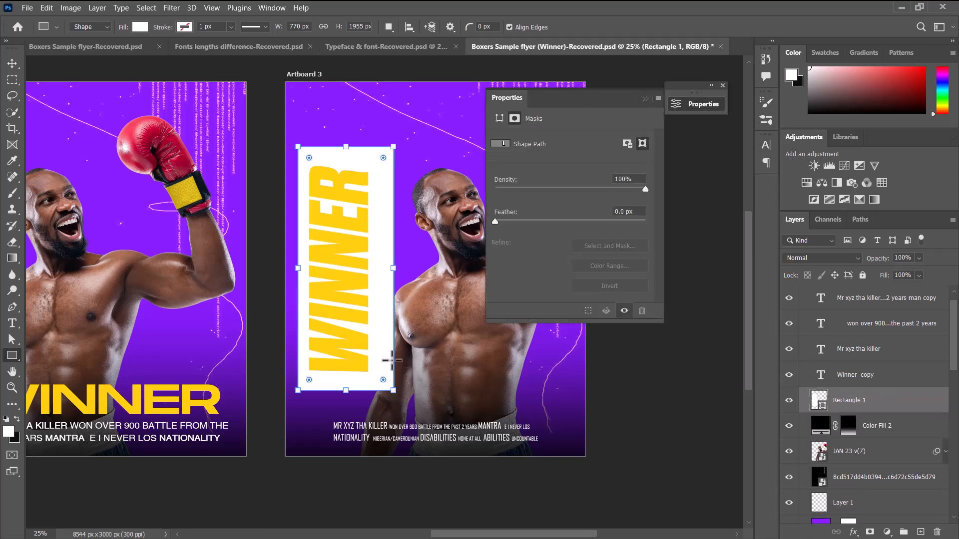
pyautogui.click(645, 98)
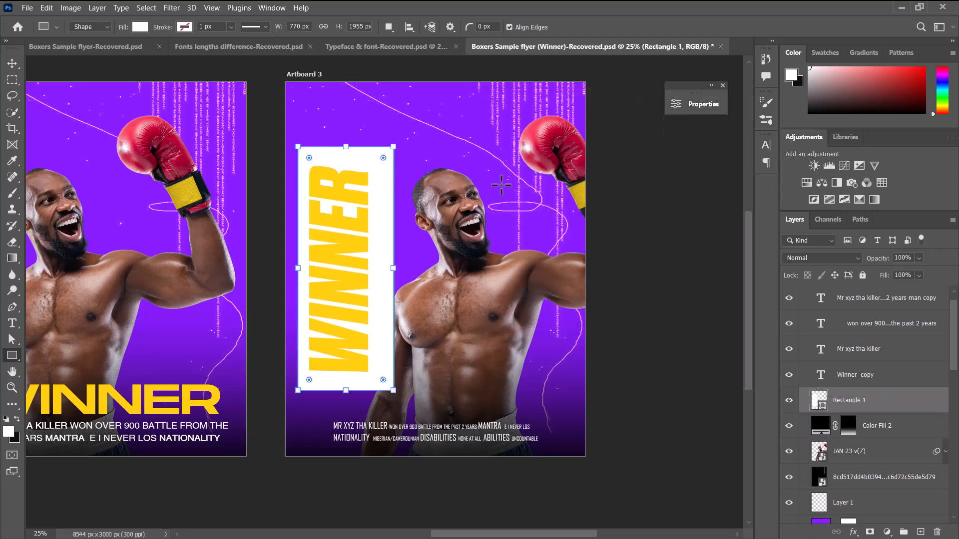
pyautogui.click(12, 64)
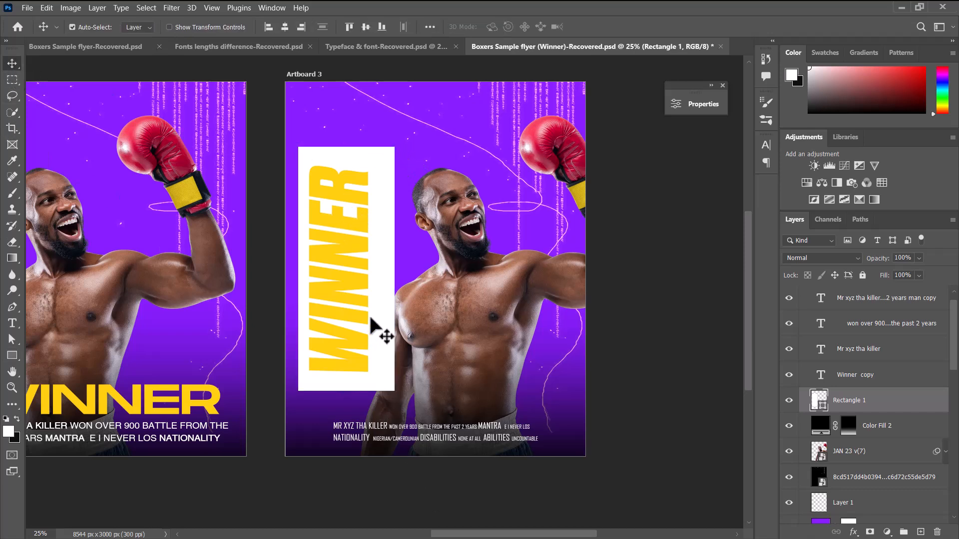
# Recolour the vertical WINNER title on Artboard 3 to the purple 871dff sampled from the flyer background.
pyautogui.click(360, 226)
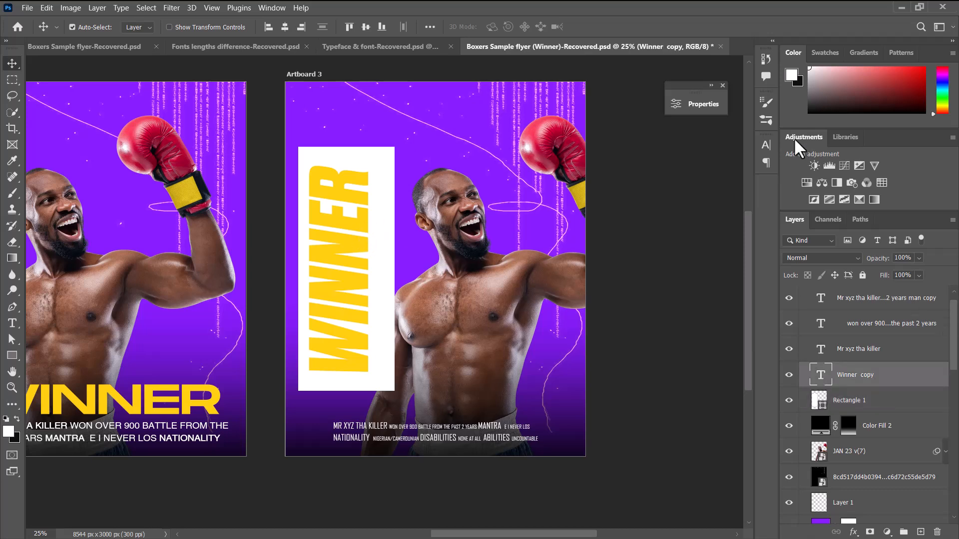
pyautogui.click(766, 146)
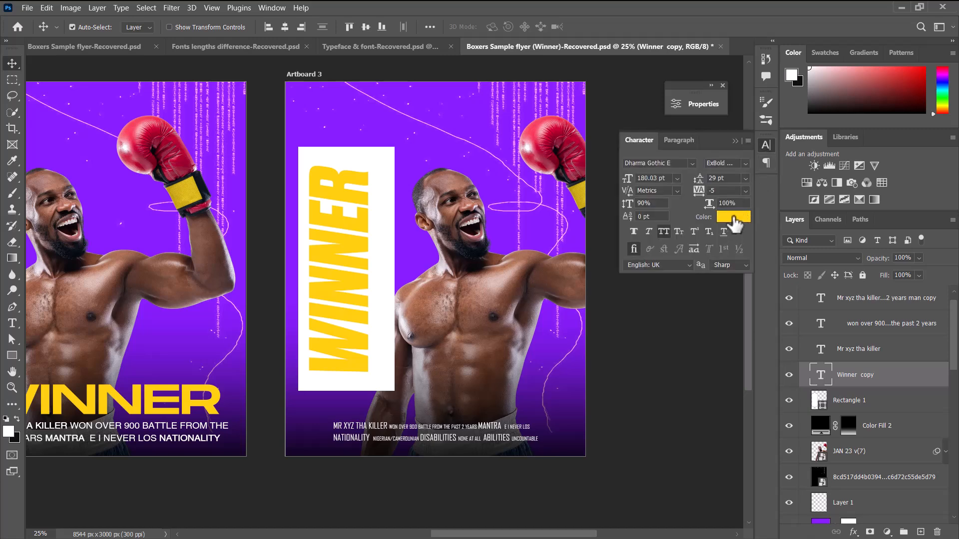
pyautogui.click(733, 218)
pyautogui.moveTo(514, 189); pyautogui.dragTo(648, 144)
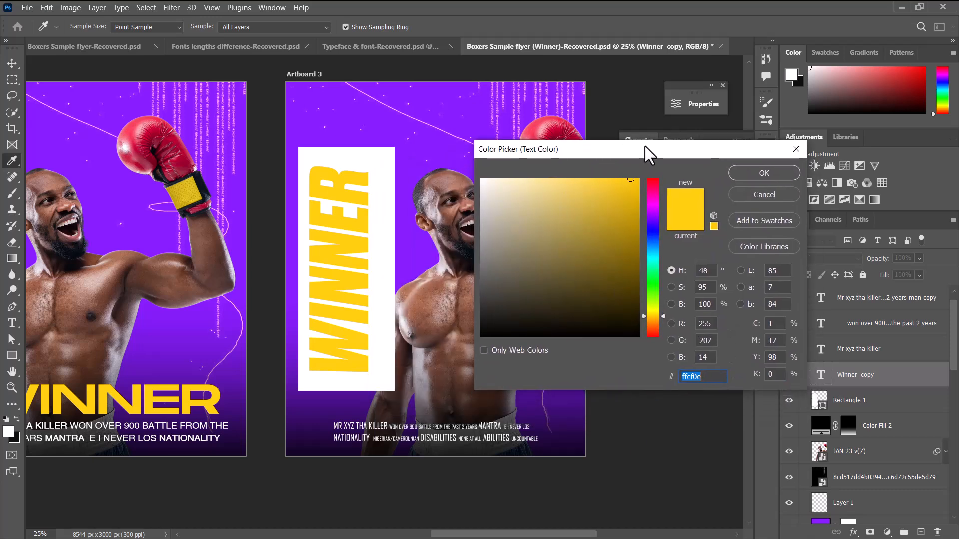
pyautogui.click(403, 258)
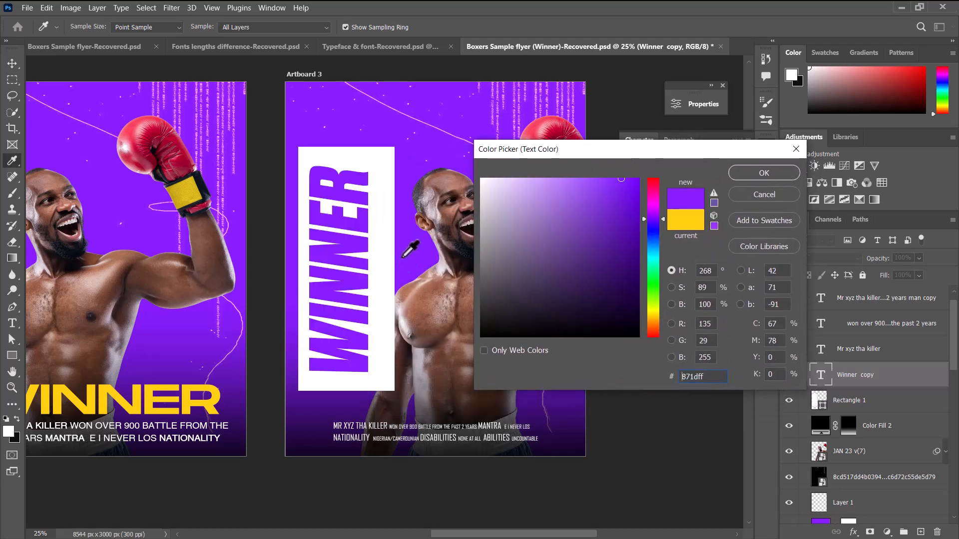
pyautogui.click(321, 136)
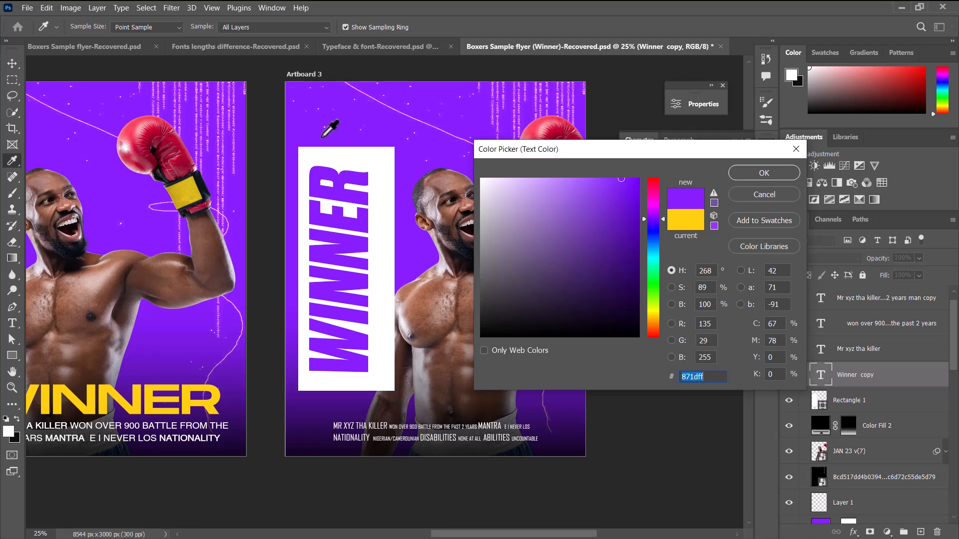
pyautogui.click(764, 173)
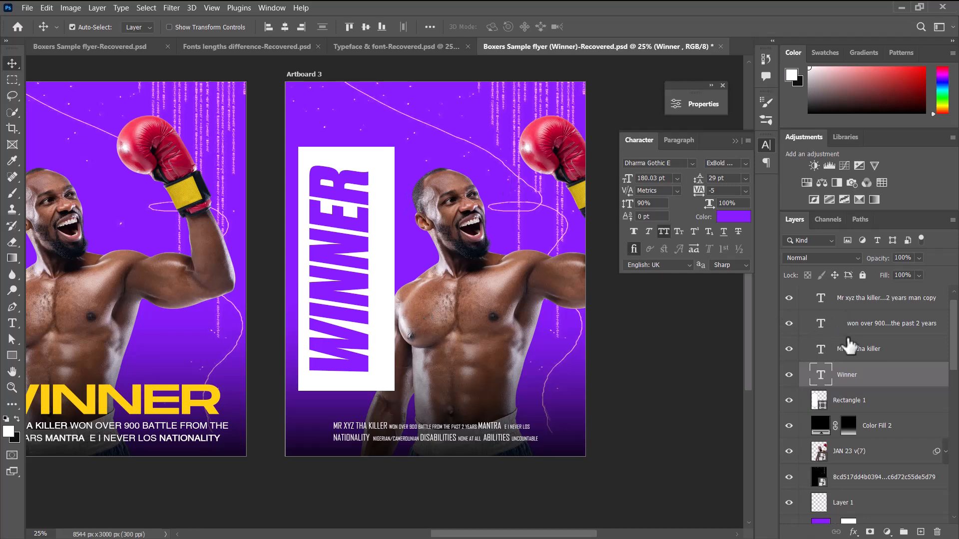
pyautogui.click(854, 300)
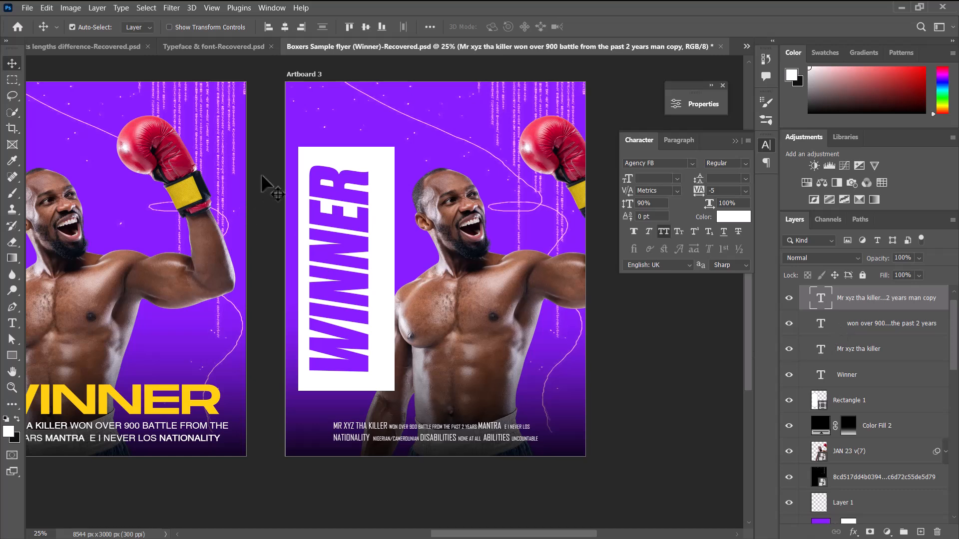
pyautogui.keyDown('ctrl'); pyautogui.click(852, 350); pyautogui.keyUp('ctrl')
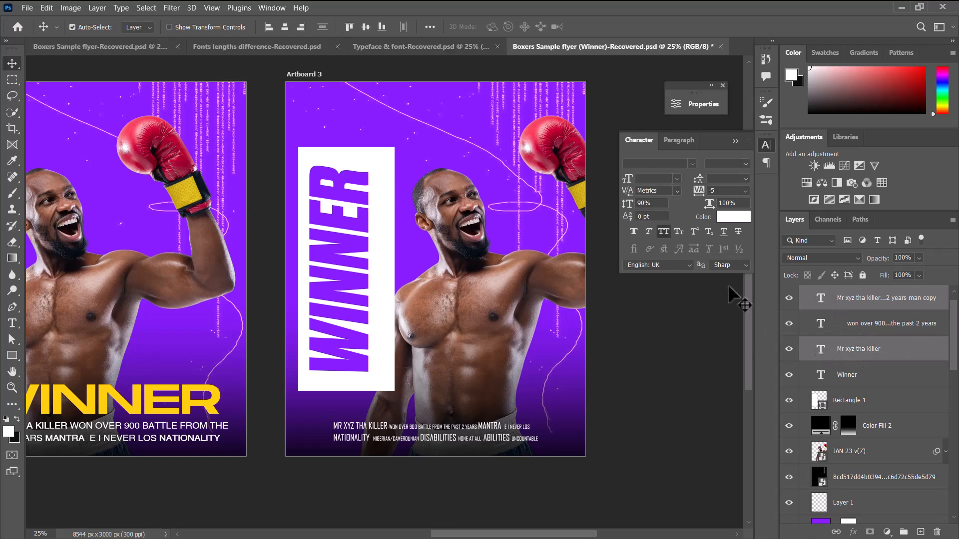
pyautogui.click(733, 216)
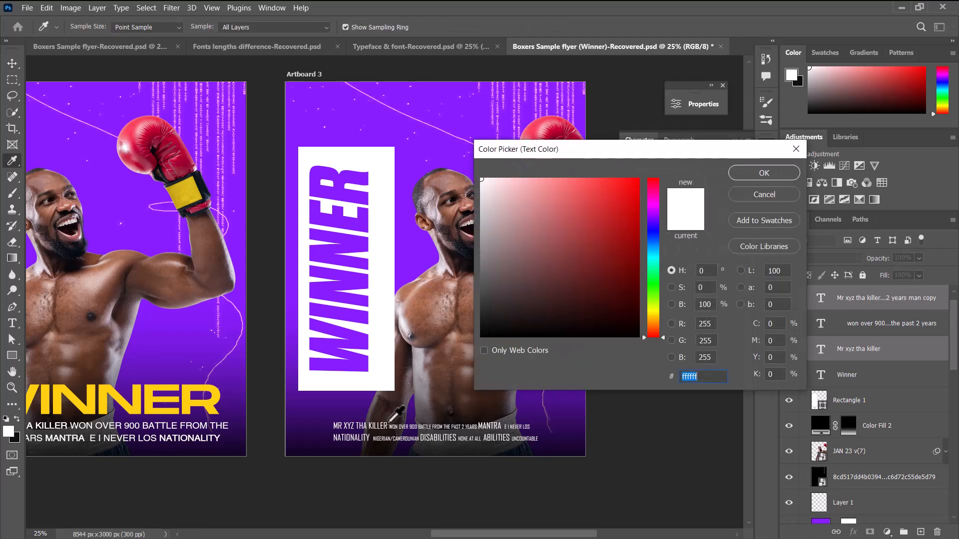
pyautogui.click(343, 399)
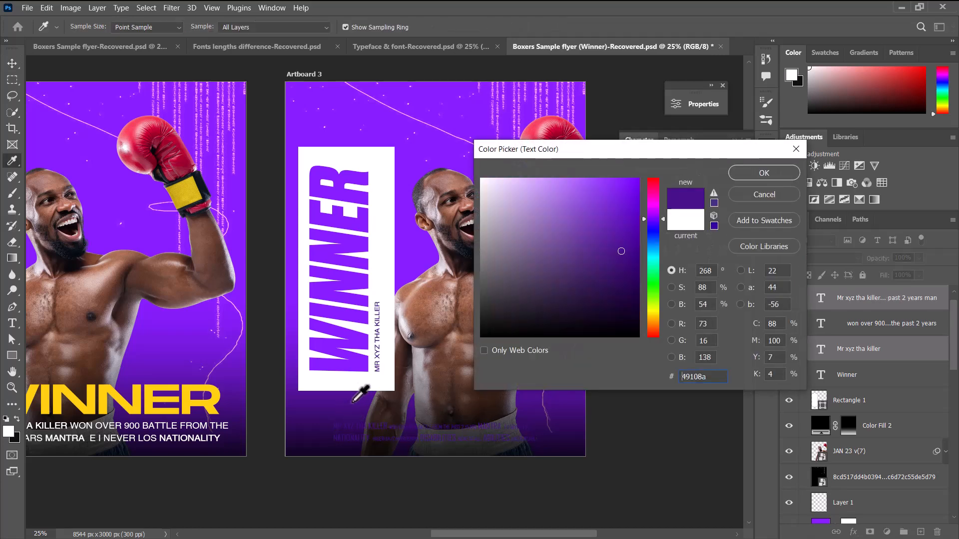
pyautogui.click(779, 198)
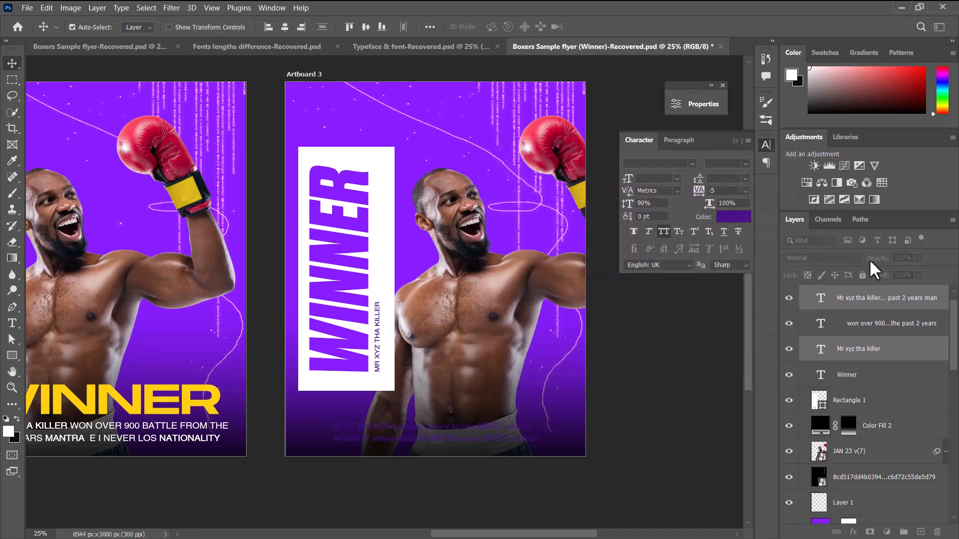
# Recolour the two small vertical captions beside the Artboard 3 WINNER title to dark purple 410e7a, sampled from the lower background.
pyautogui.keyDown('ctrl'); pyautogui.click(869, 326); pyautogui.keyUp('ctrl')
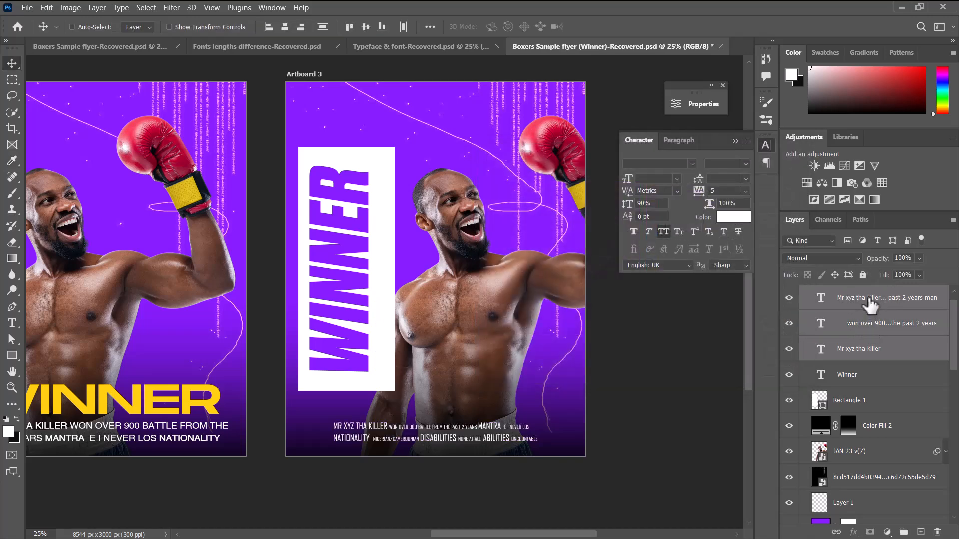
pyautogui.keyDown('ctrl'); pyautogui.click(868, 298); pyautogui.keyUp('ctrl')
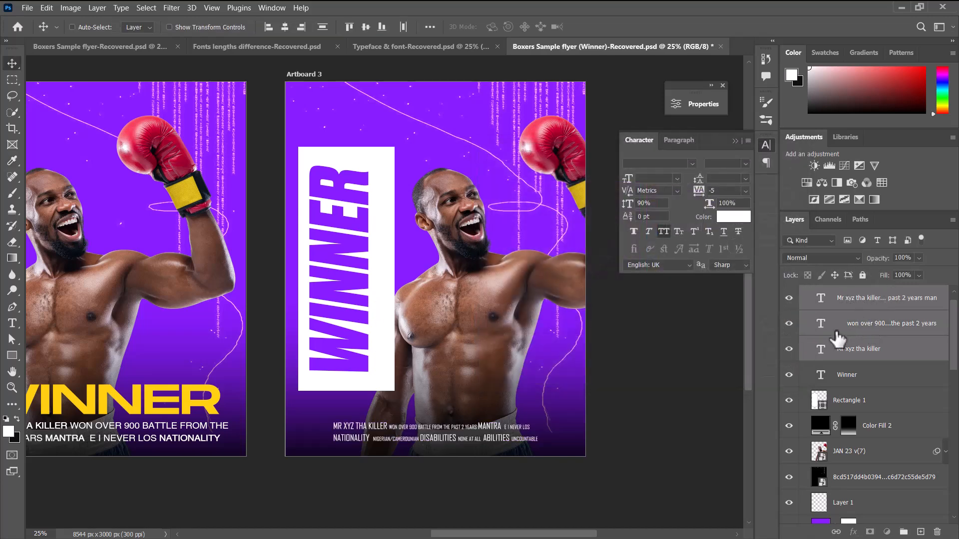
pyautogui.click(719, 225)
pyautogui.click(348, 401)
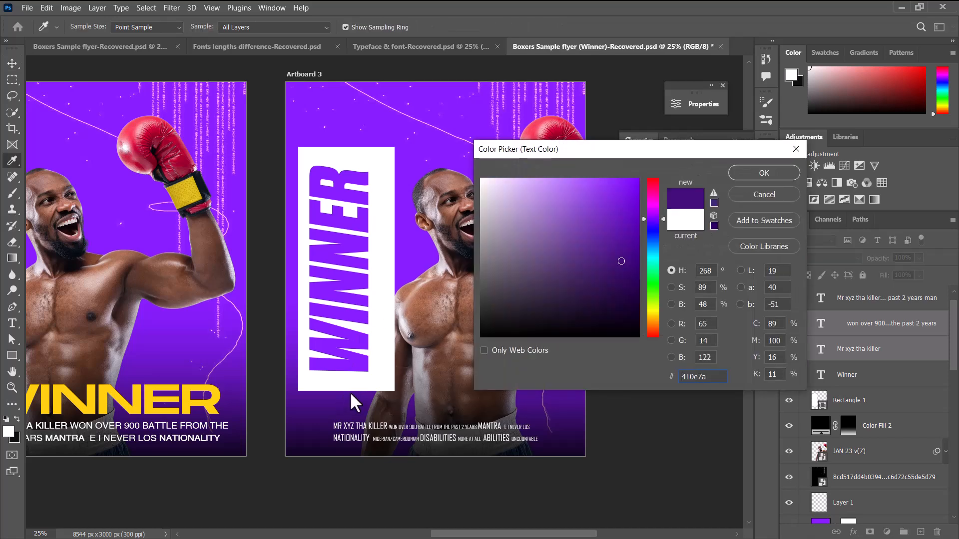
pyautogui.click(755, 174)
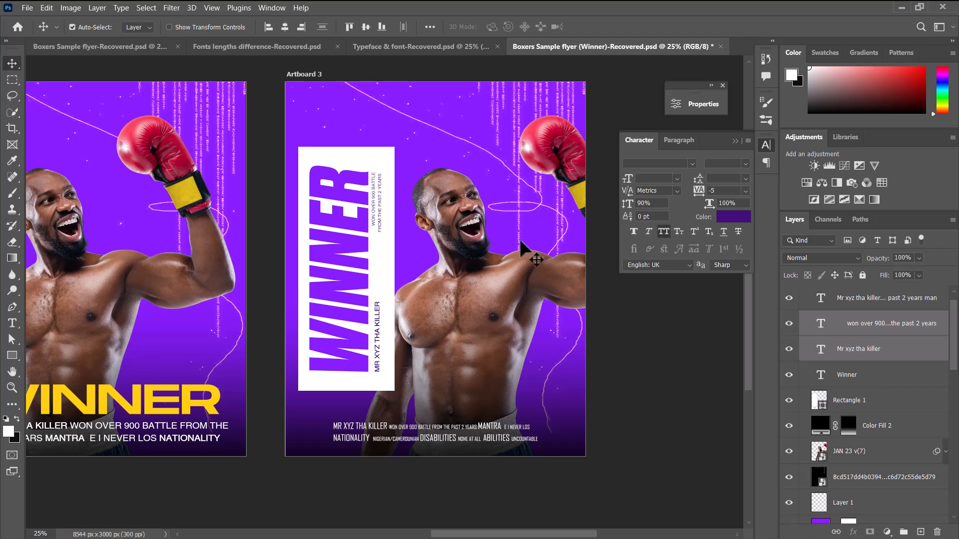
# Narrow the white rectangle on Artboard 3 slightly and adjust its side edges to fit around the vertical title and captions.
pyautogui.click(388, 267)
pyautogui.press('ctrl')
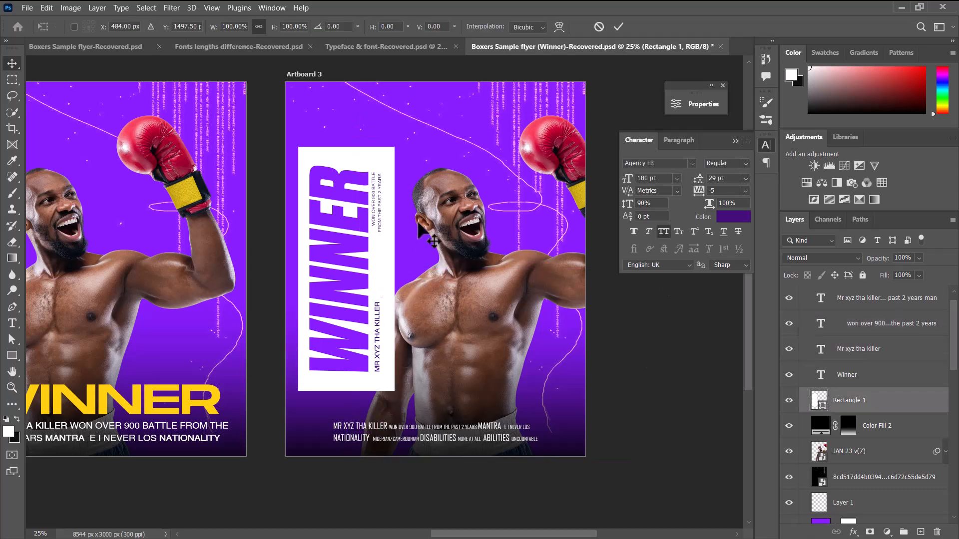
pyautogui.hotkey('ctrl', 't')
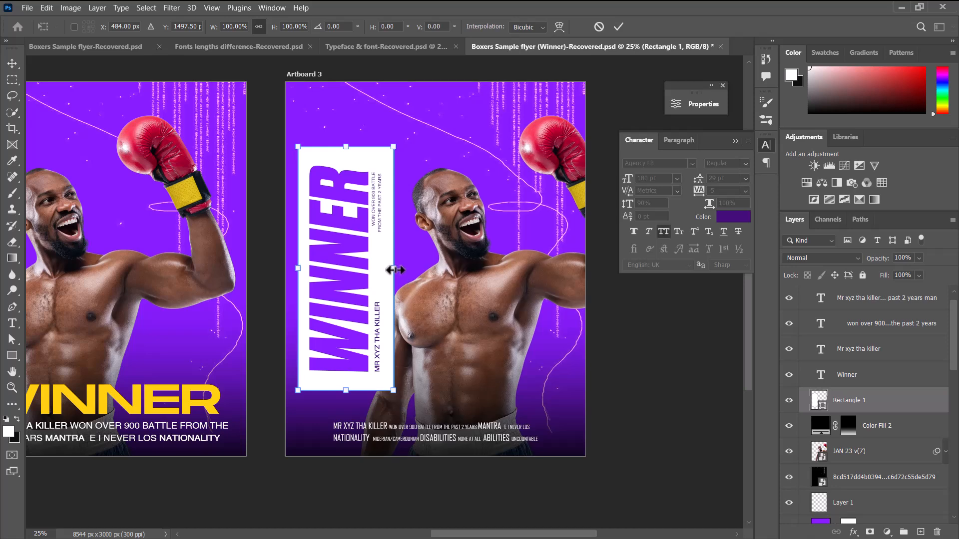
pyautogui.moveTo(394, 270); pyautogui.dragTo(389, 270)
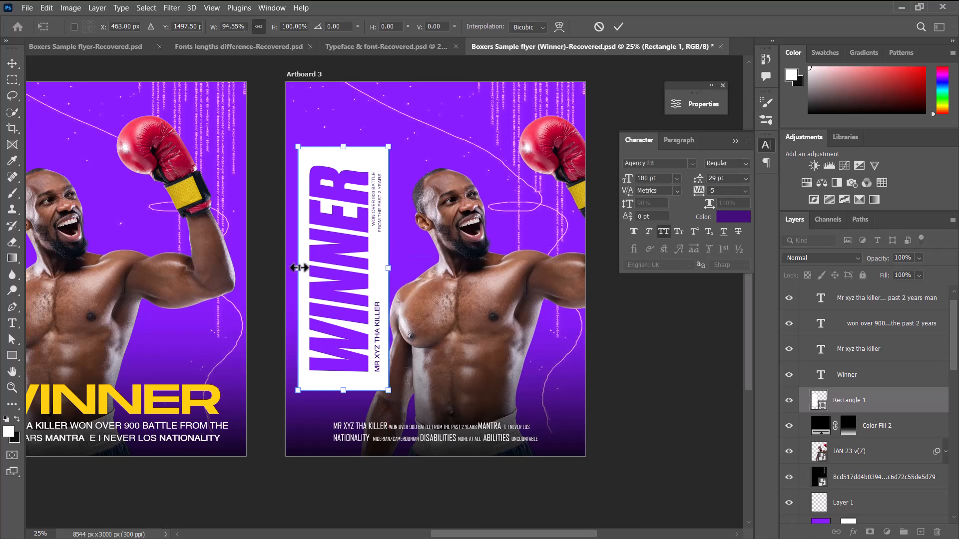
pyautogui.moveTo(298, 268); pyautogui.dragTo(294, 268)
pyautogui.moveTo(391, 270); pyautogui.dragTo(394, 272)
pyautogui.click(618, 27)
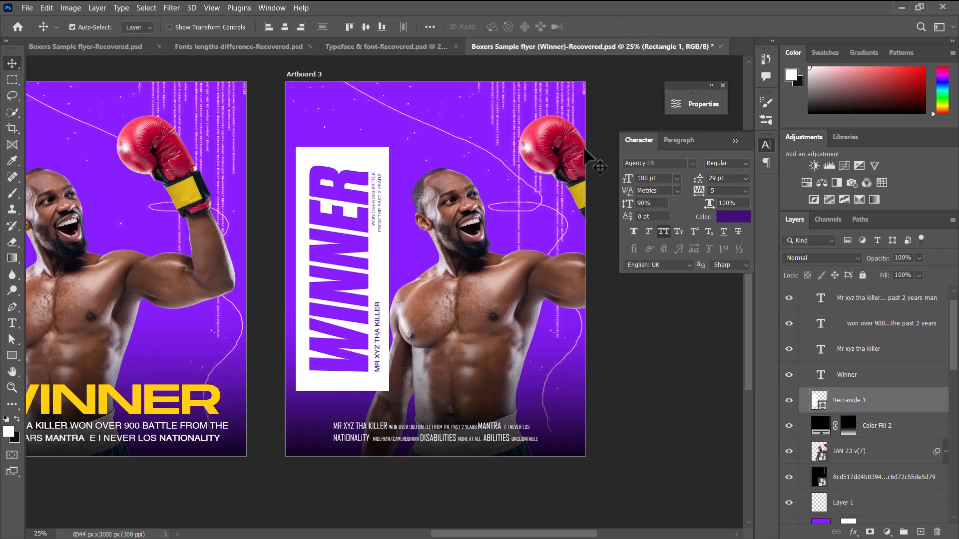
# Nudge the white rectangle to about 99 px from Artboard 3's left edge and 524 px from its top edge.
pyautogui.hotkey('shift', 'Right')
pyautogui.hotkey('shift', 'Right')
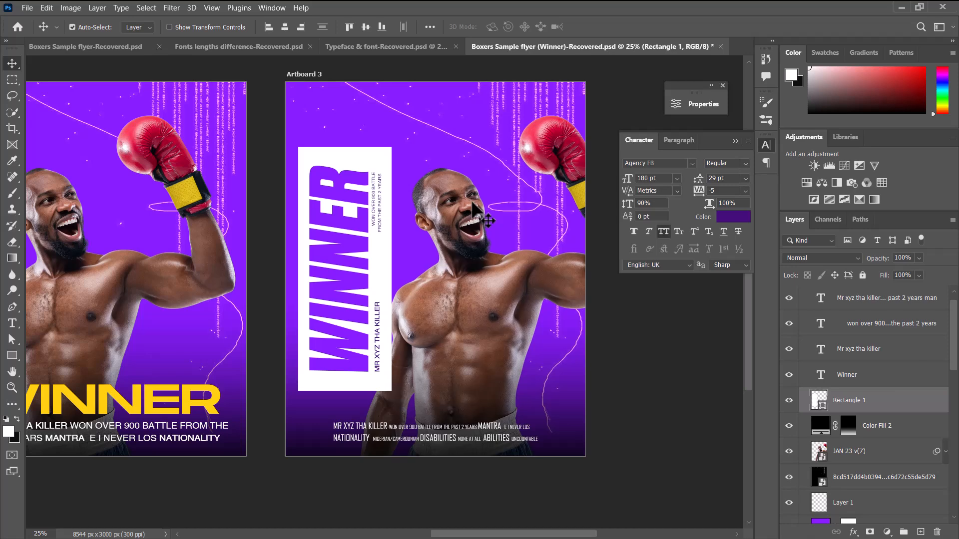
pyautogui.hotkey('shift', 'Left')
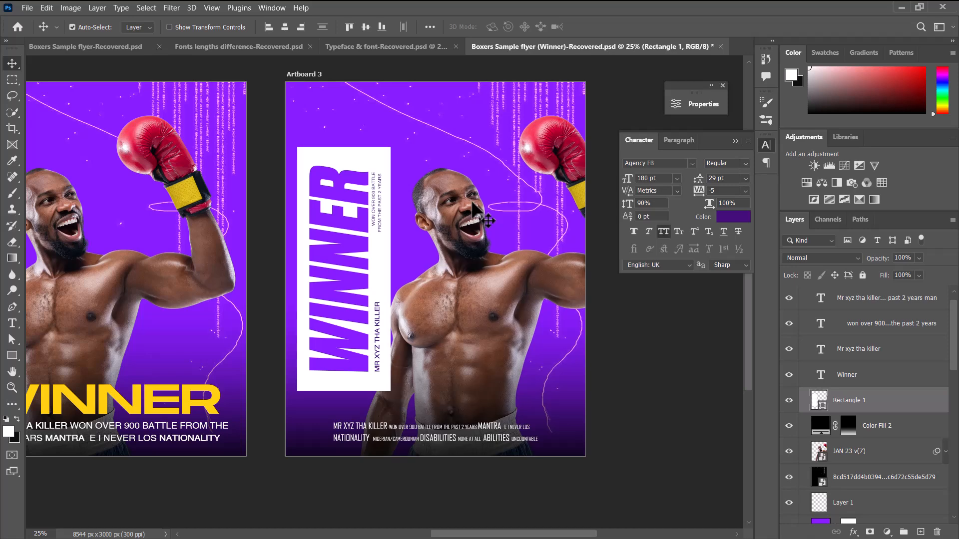
pyautogui.hotkey('shift', 'Right')
pyautogui.hotkey('shift', 'Right')
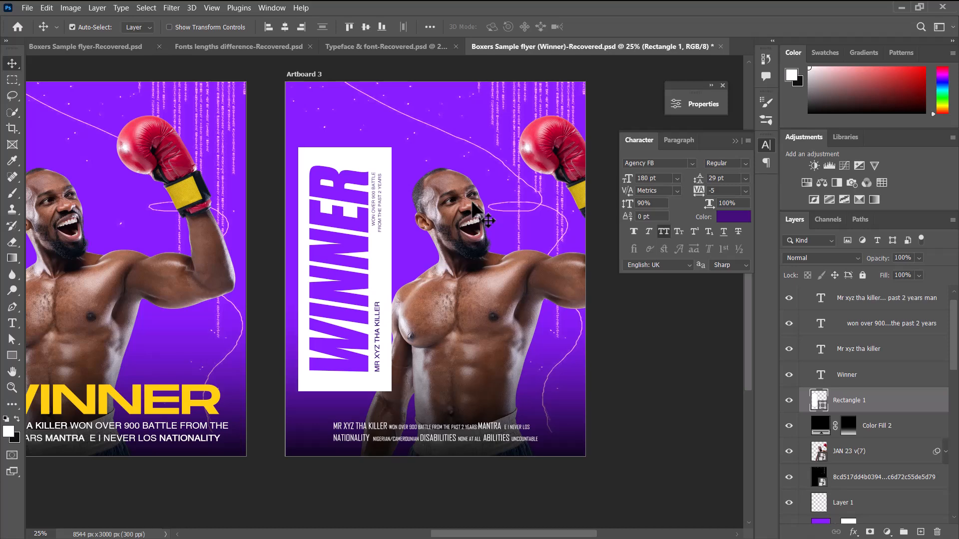
pyautogui.hotkey('ctrl', '-')
pyautogui.hotkey('ctrl', '+')
pyautogui.hotkey('ctrl', '-')
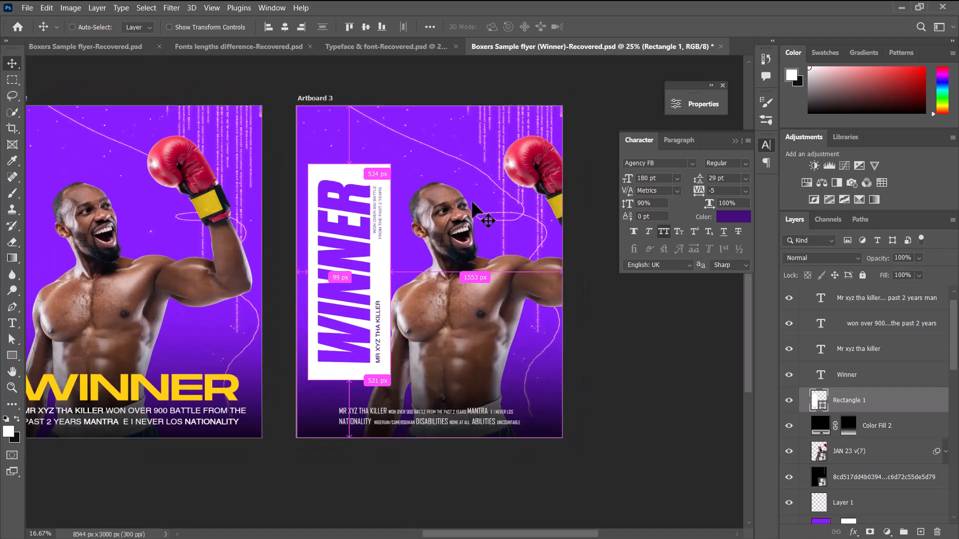
pyautogui.hotkey('ctrl', '+')
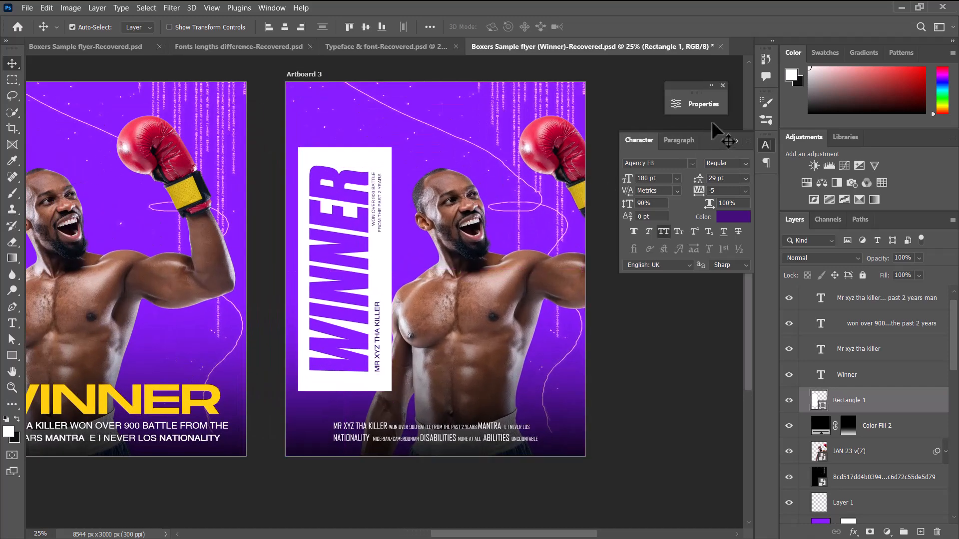
pyautogui.click(736, 142)
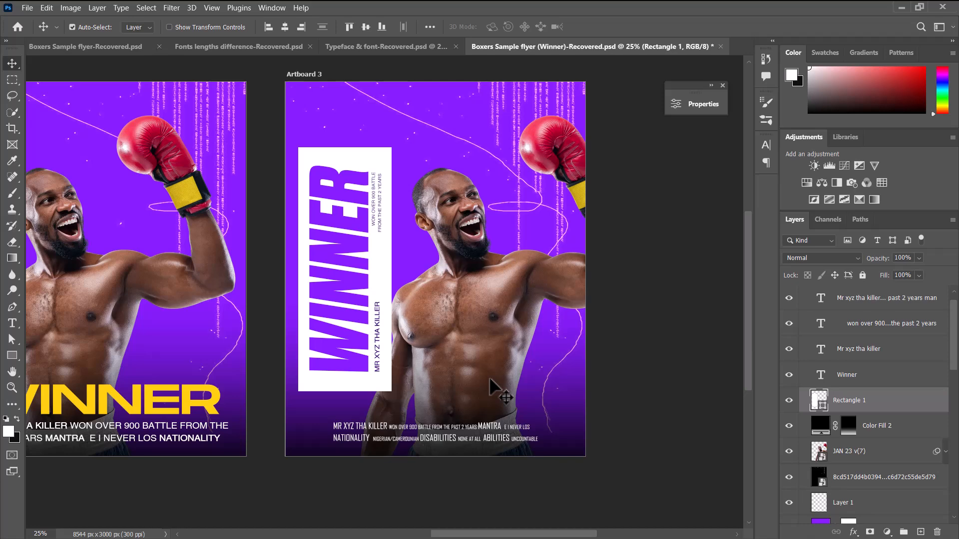
# Preview Dharma Gothic E styles on the Artboard 1 WINNER title and browse the font list without changing the font.
pyautogui.moveTo(92, 275); pyautogui.dragTo(329, 264)
pyautogui.moveTo(200, 328); pyautogui.dragTo(372, 329)
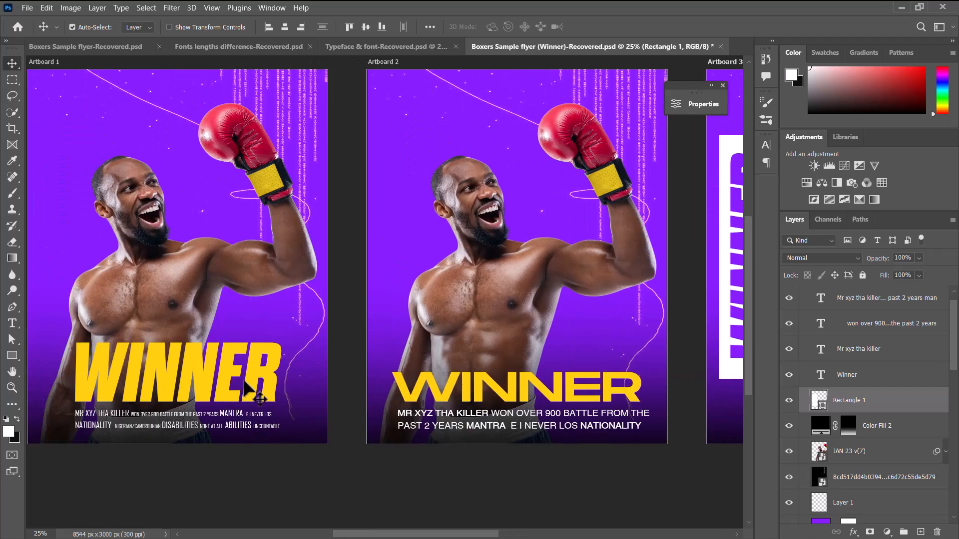
pyautogui.click(210, 382)
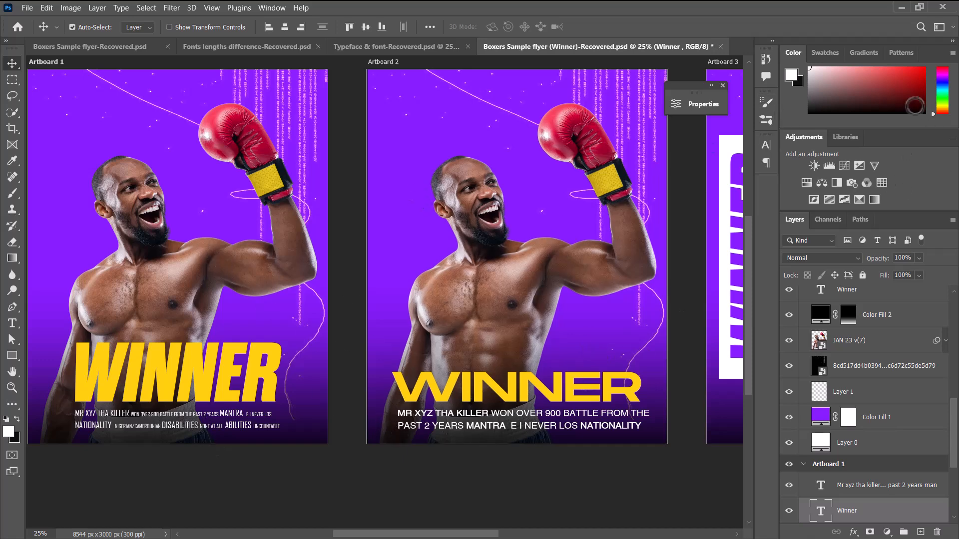
pyautogui.click(766, 146)
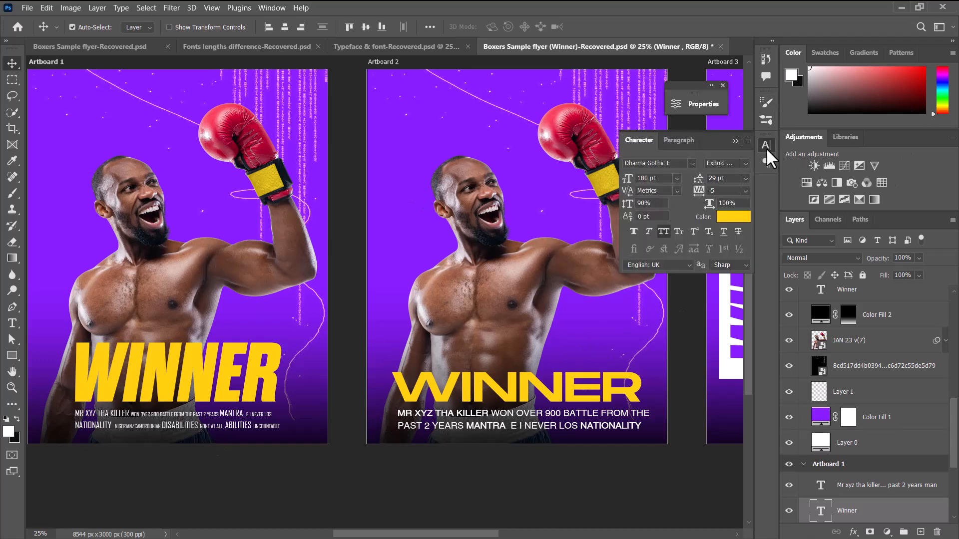
pyautogui.click(693, 164)
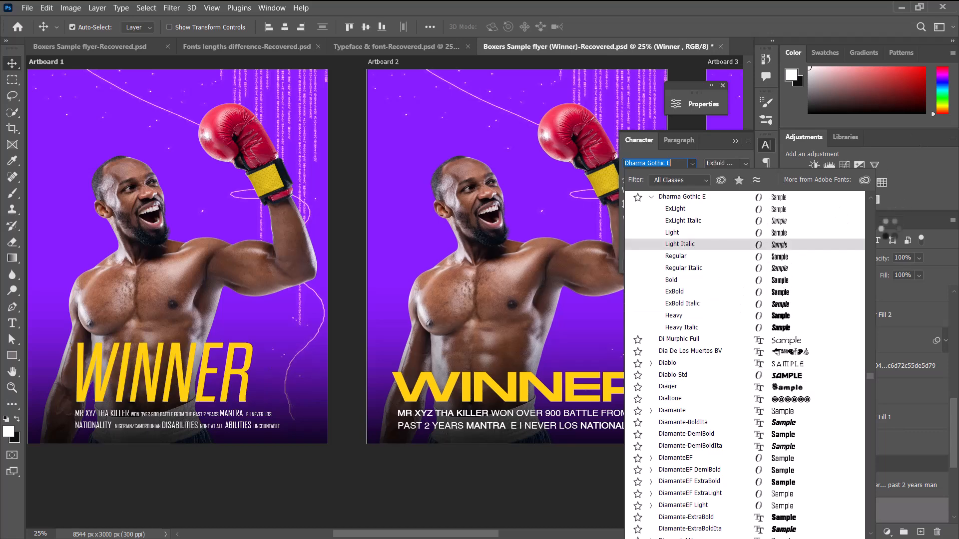
pyautogui.scroll(3, 871, 195)
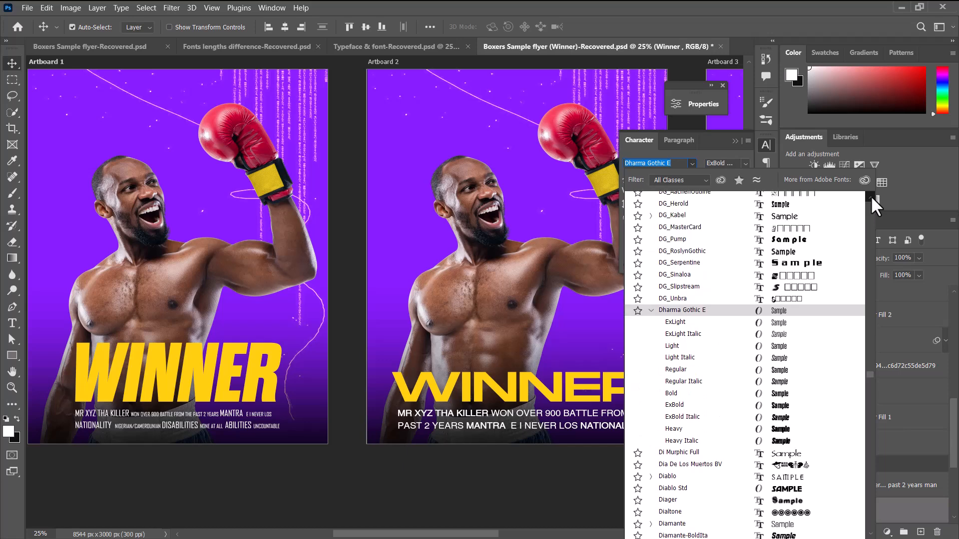
pyautogui.scroll(8, 871, 195)
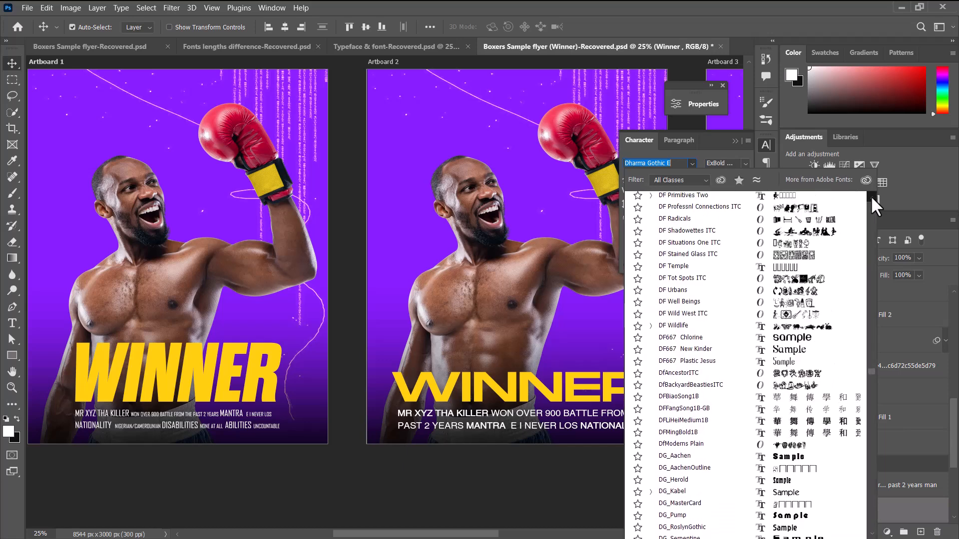
pyautogui.scroll(9, 870, 196)
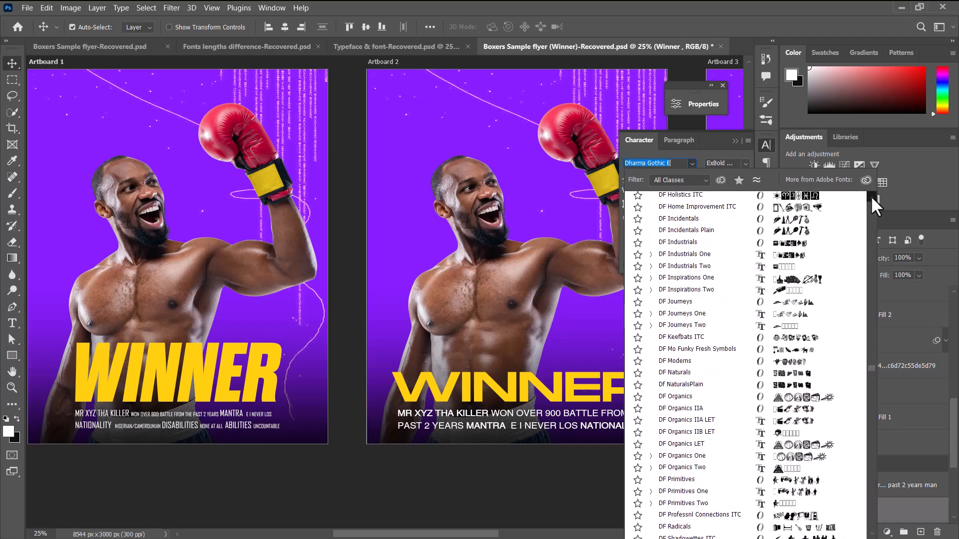
pyautogui.scroll(2, 870, 196)
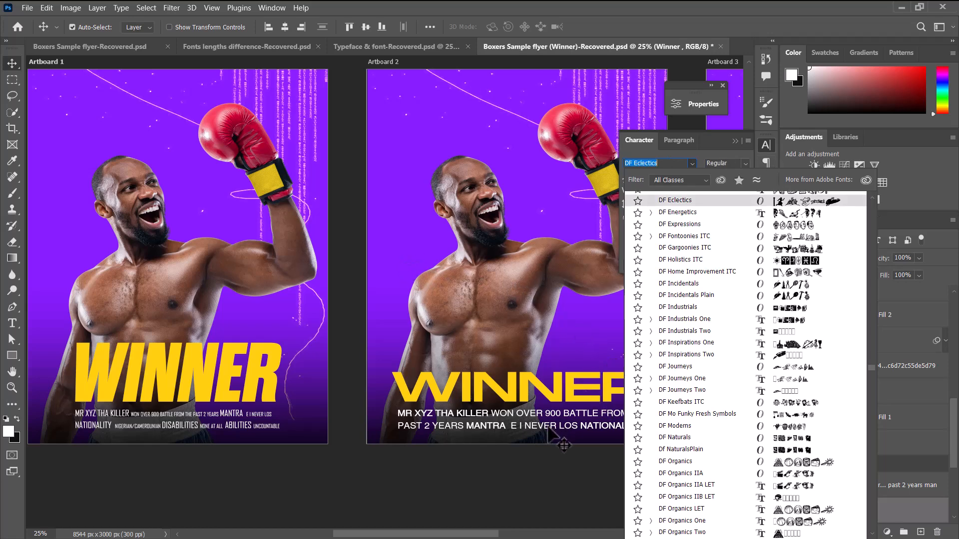
pyautogui.click(541, 461)
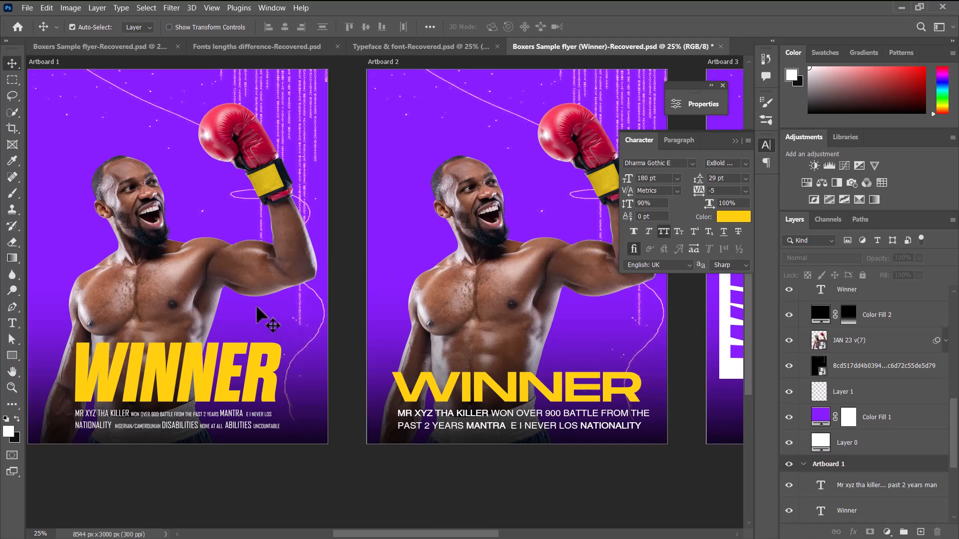
pyautogui.click(735, 141)
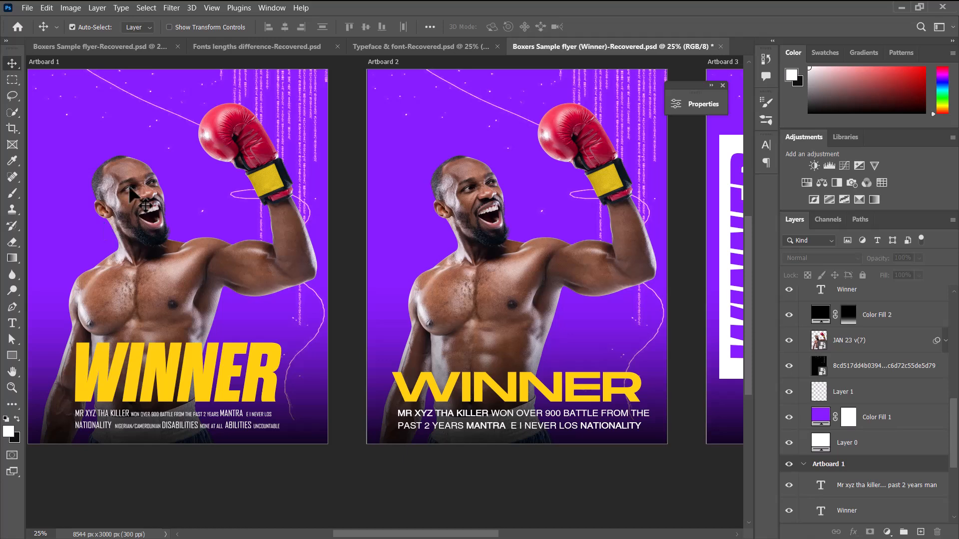
pyautogui.moveTo(563, 282); pyautogui.dragTo(318, 286)
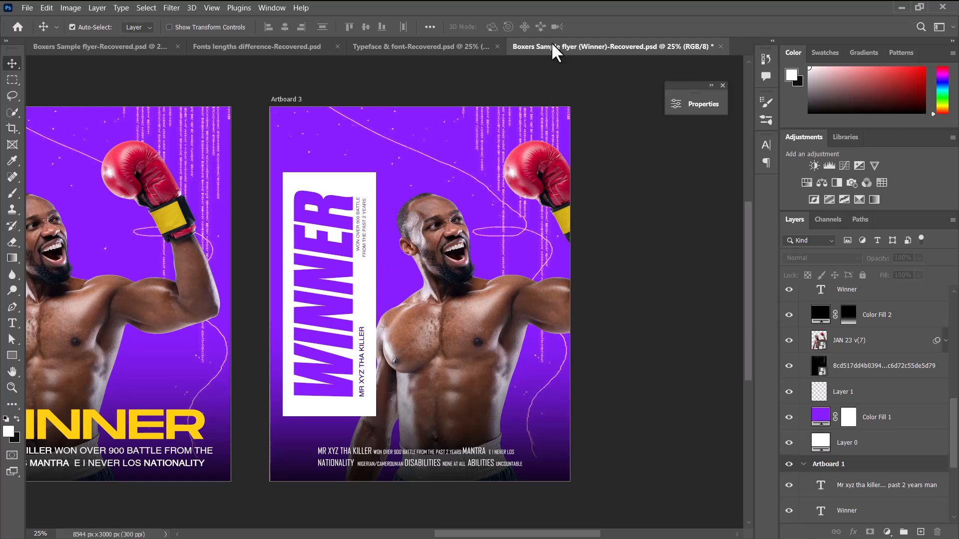
pyautogui.moveTo(562, 213); pyautogui.dragTo(555, 215)
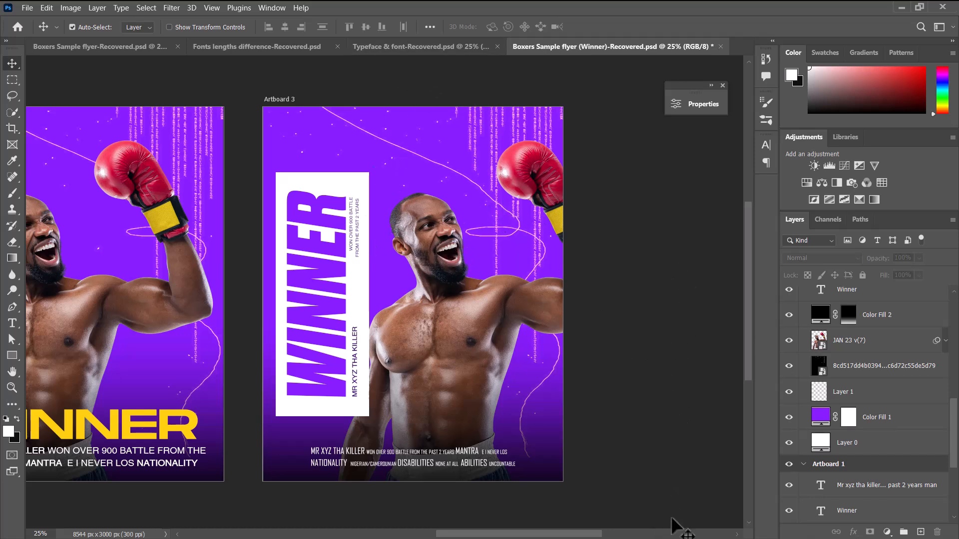
# Switch to Google Chrome and load the Pinterest website at pinterest.com.
pyautogui.press('super')
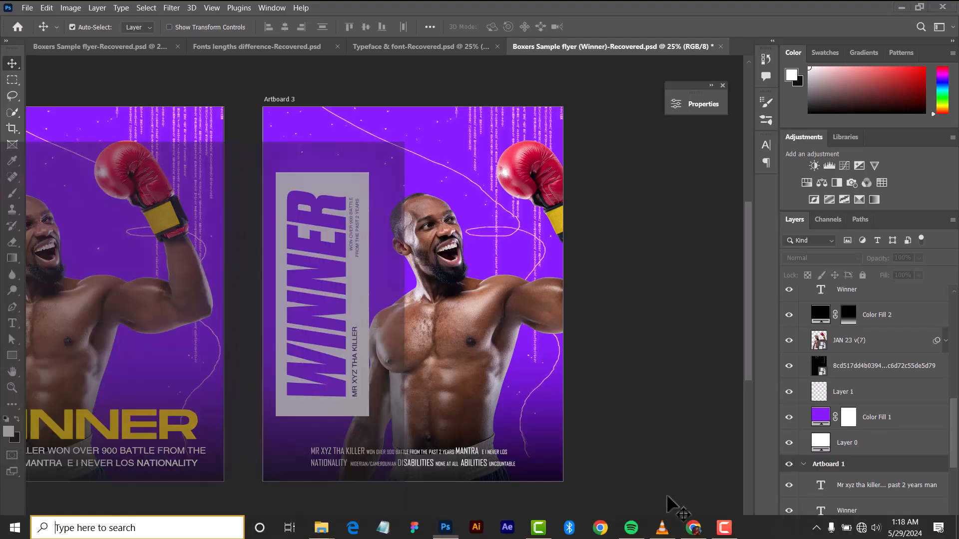
pyautogui.click(693, 530)
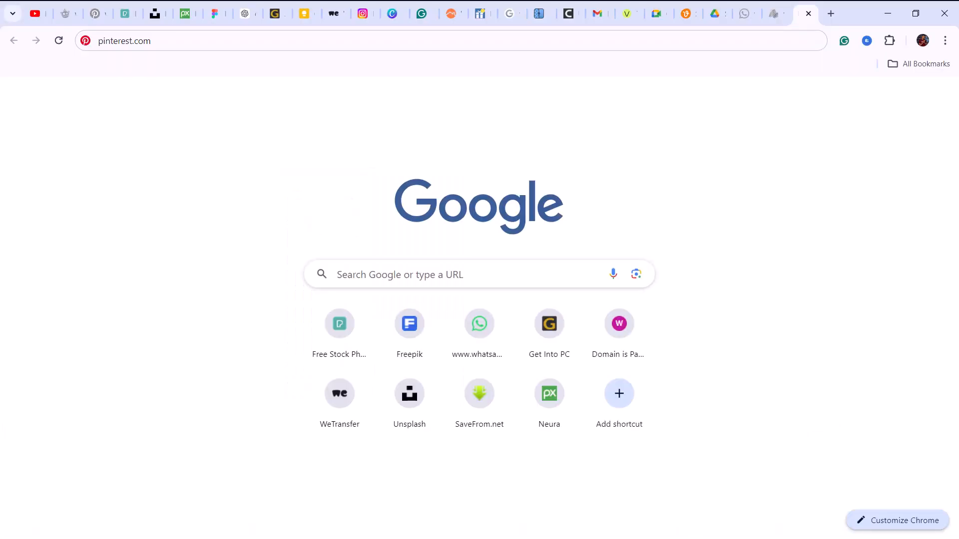
pyautogui.moveTo(229, 38); pyautogui.dragTo(89, 42)
pyautogui.write('P')
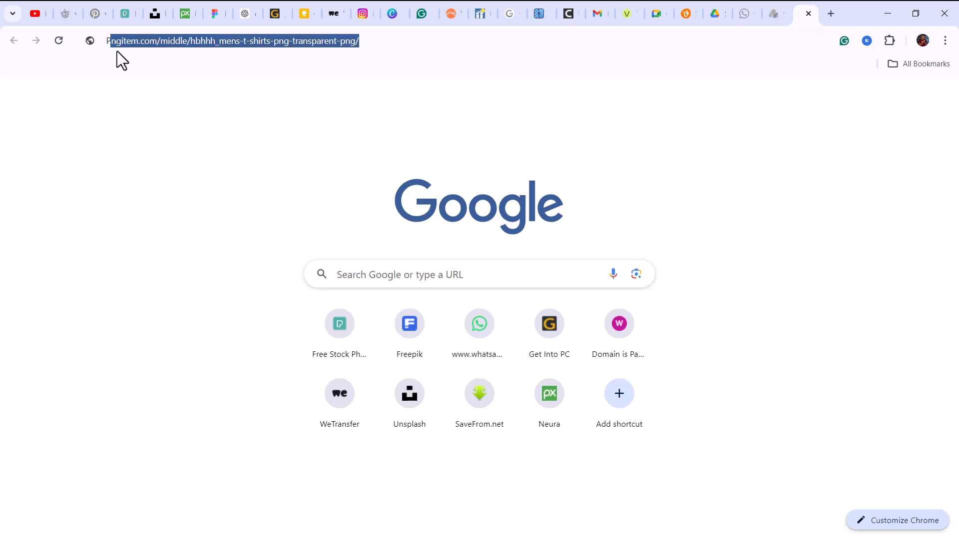
pyautogui.write('int')
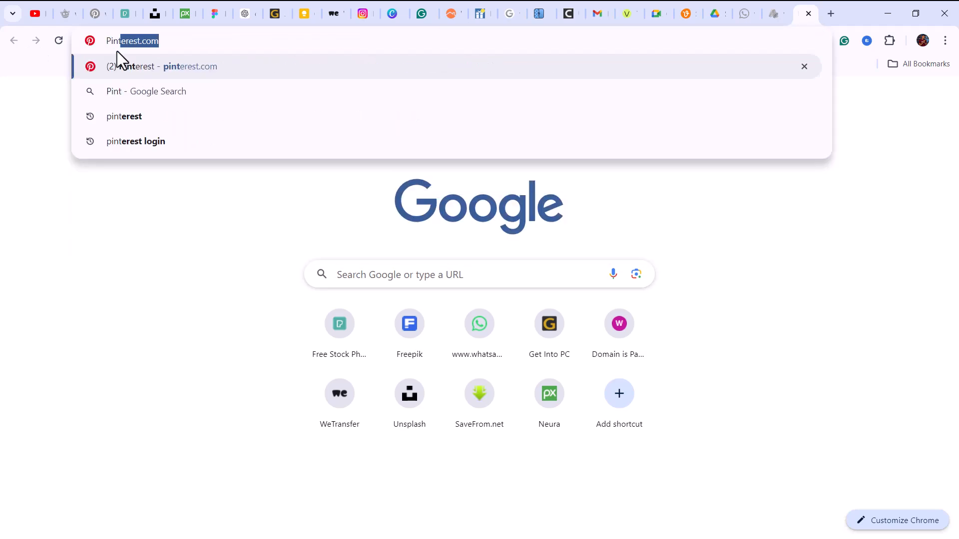
pyautogui.click(167, 40)
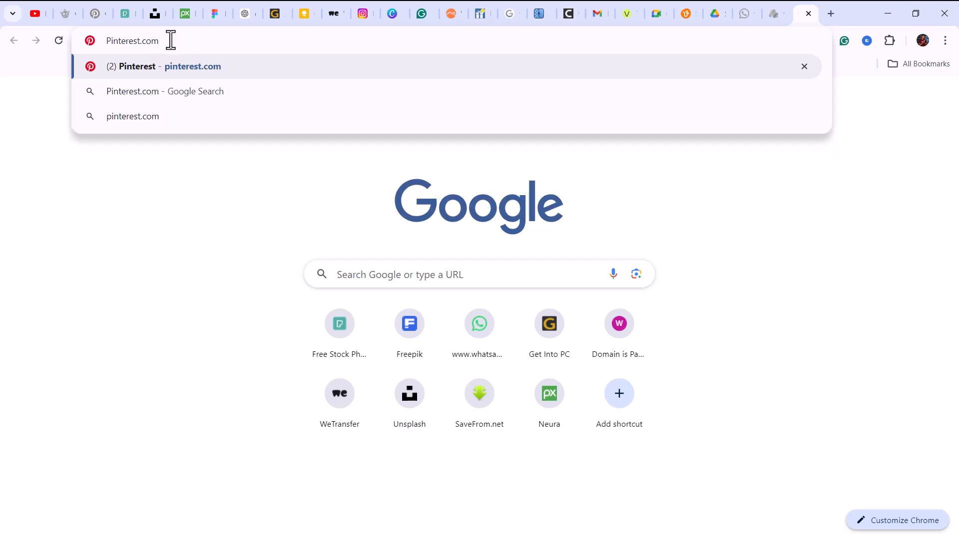
pyautogui.click(194, 55)
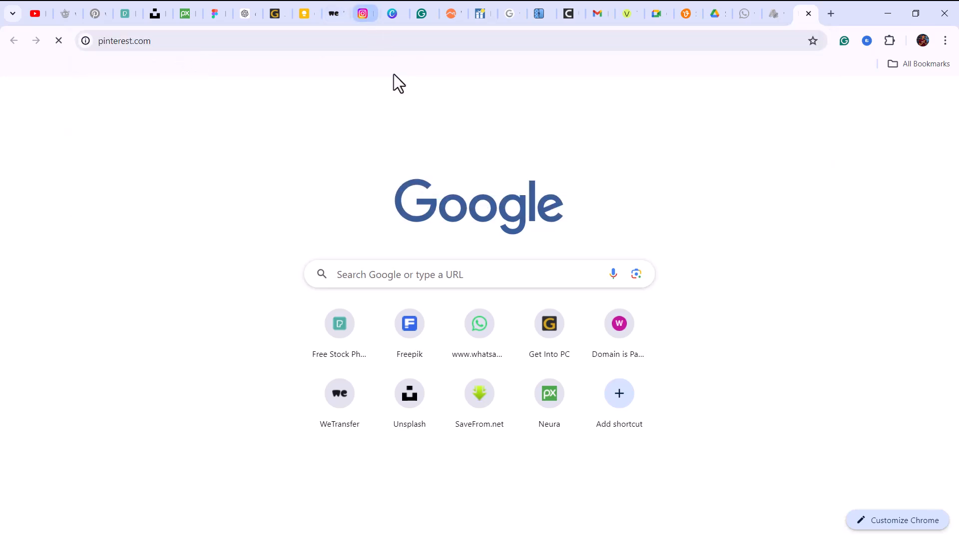
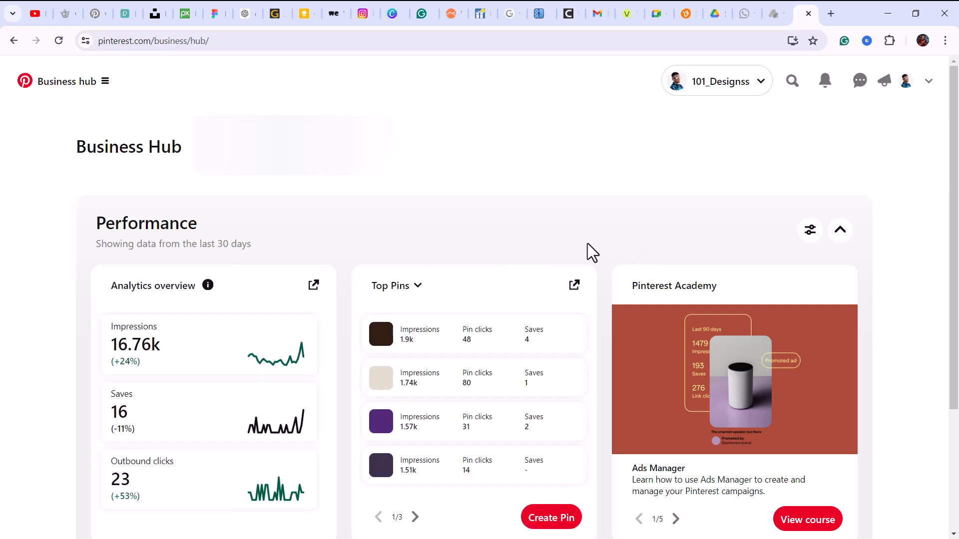
# Search Pinterest for "Sport posters" and skim the resulting pins.
pyautogui.click(794, 84)
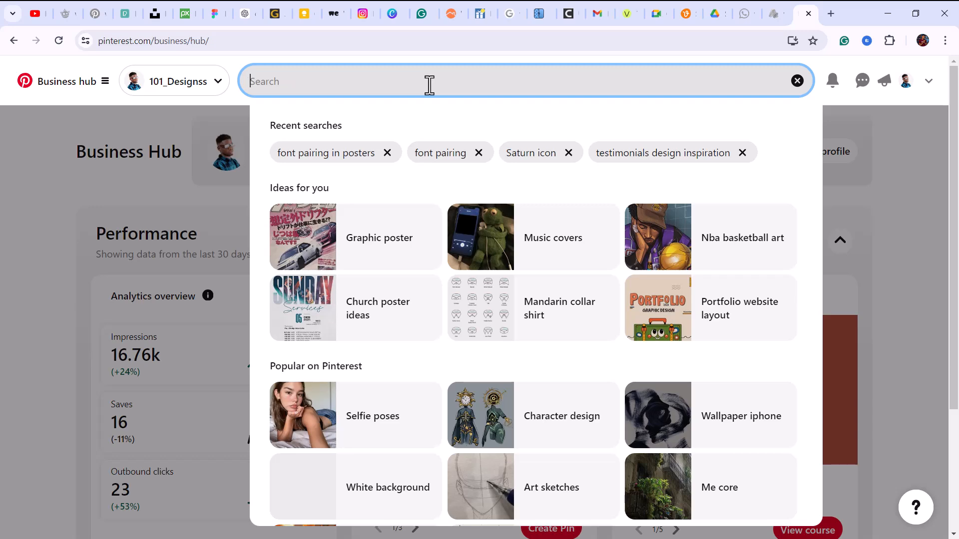
pyautogui.write('Sport ')
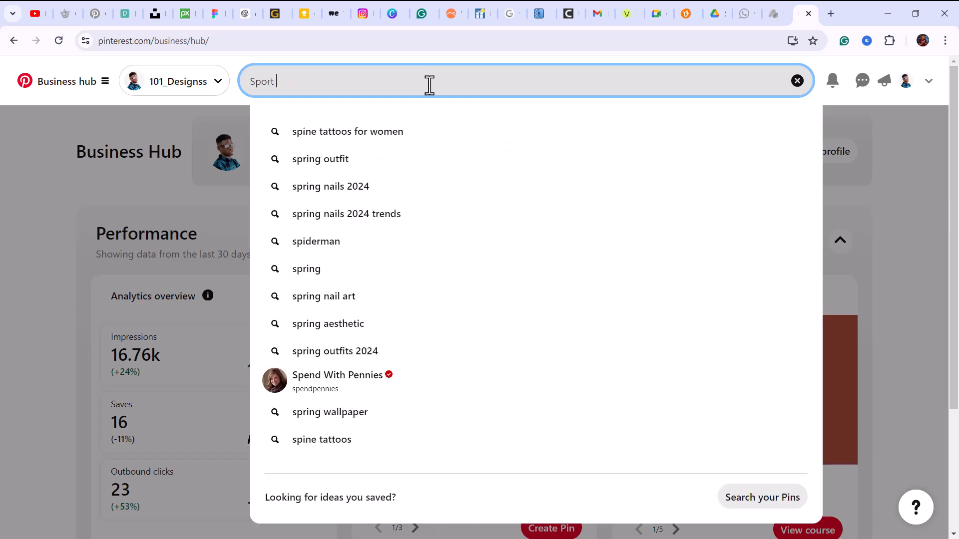
pyautogui.write('pod')
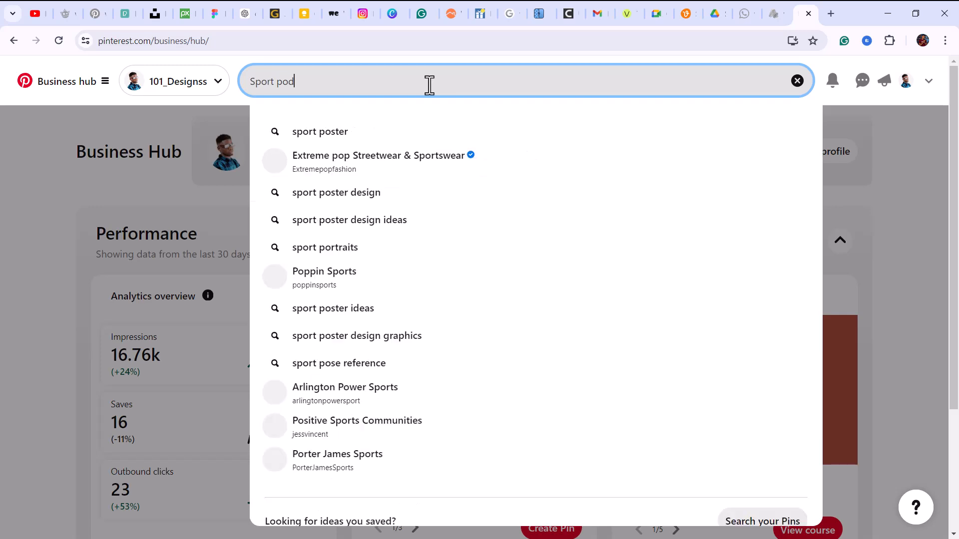
pyautogui.press('BackSpace')
pyautogui.write('sters')
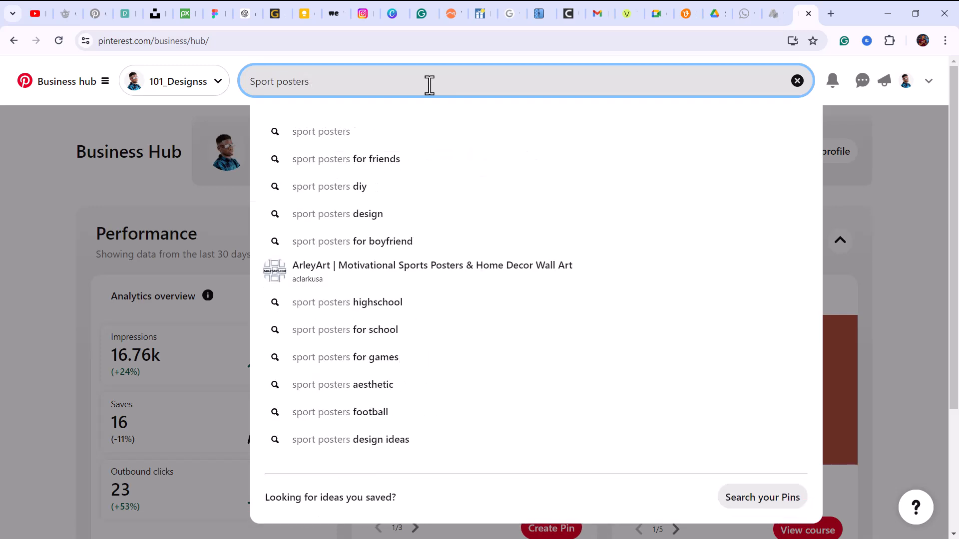
pyautogui.press('Return')
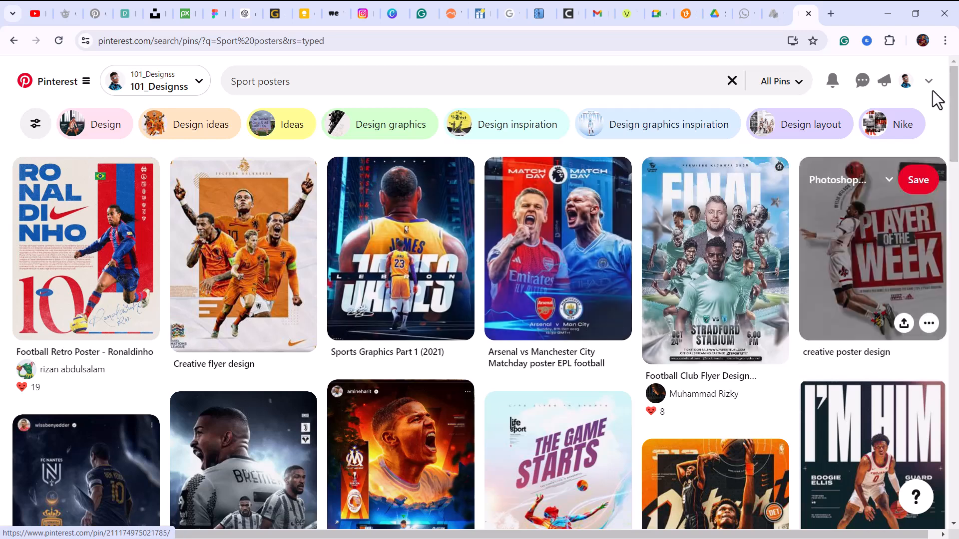
pyautogui.scroll(-2, 955, 102)
pyautogui.scroll(2, 955, 103)
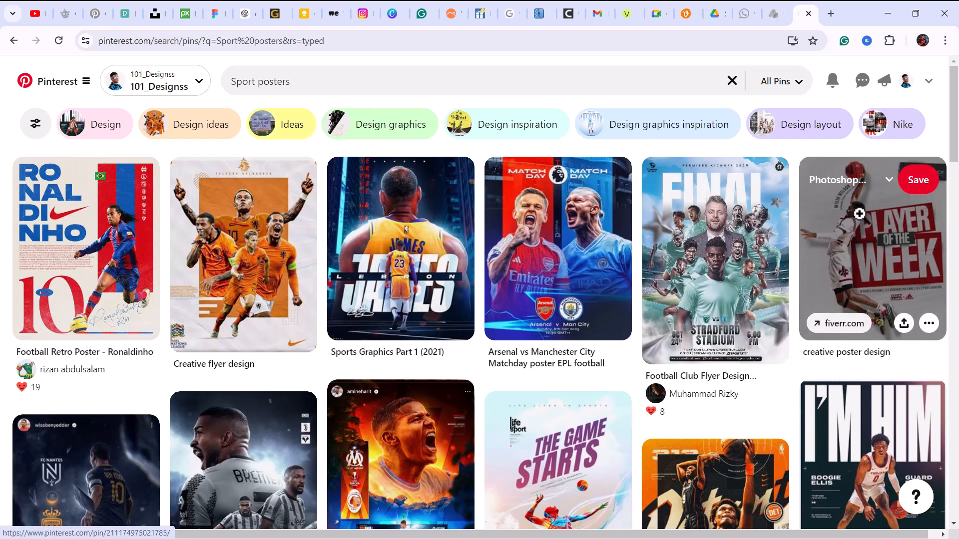
# Examine the Player of the Week and Arsenal vs Manchester City matchday posters in detail, returning to the search results after each.
pyautogui.click(843, 222)
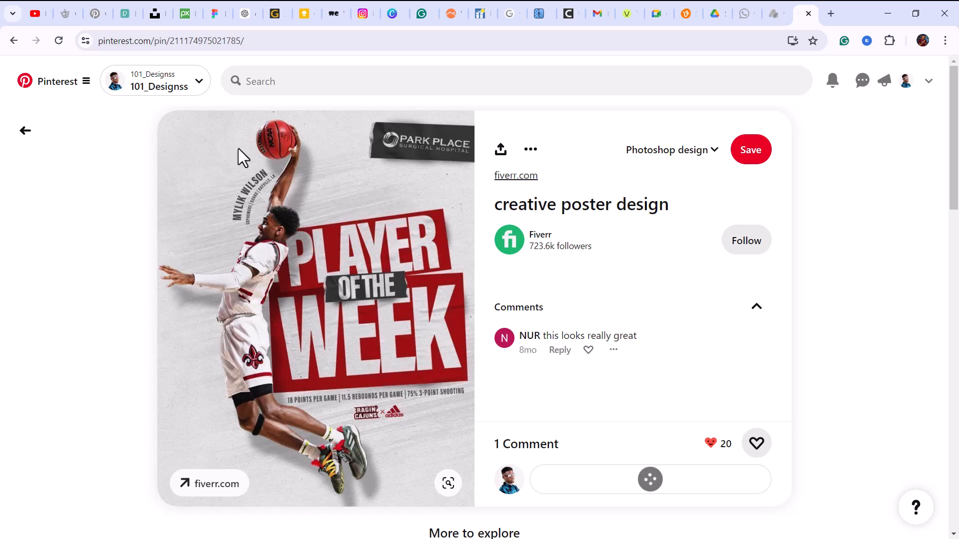
pyautogui.click(26, 131)
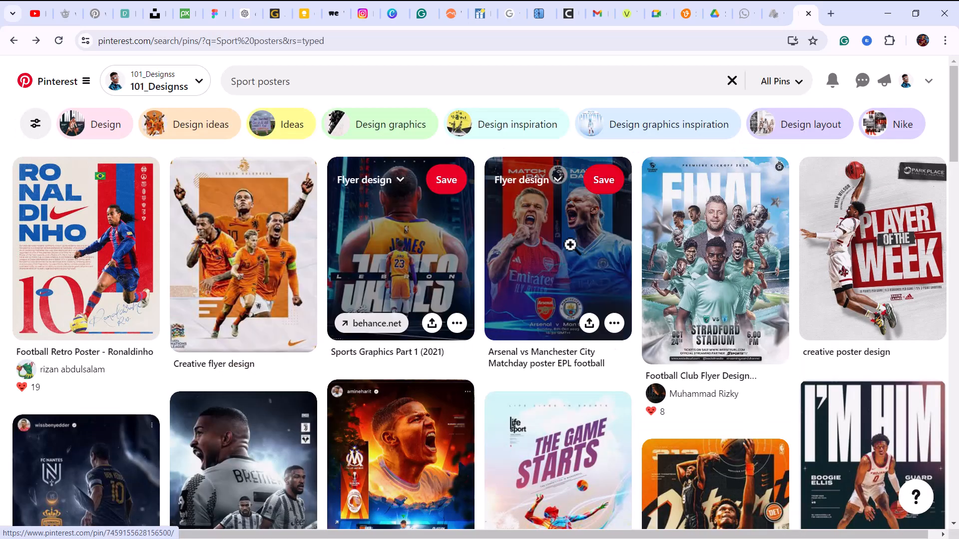
pyautogui.click(565, 251)
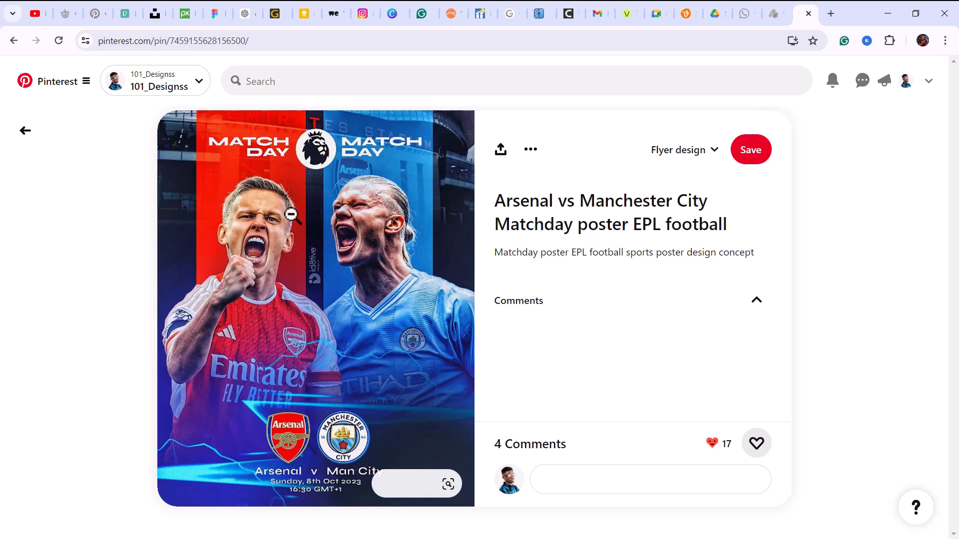
pyautogui.click(22, 133)
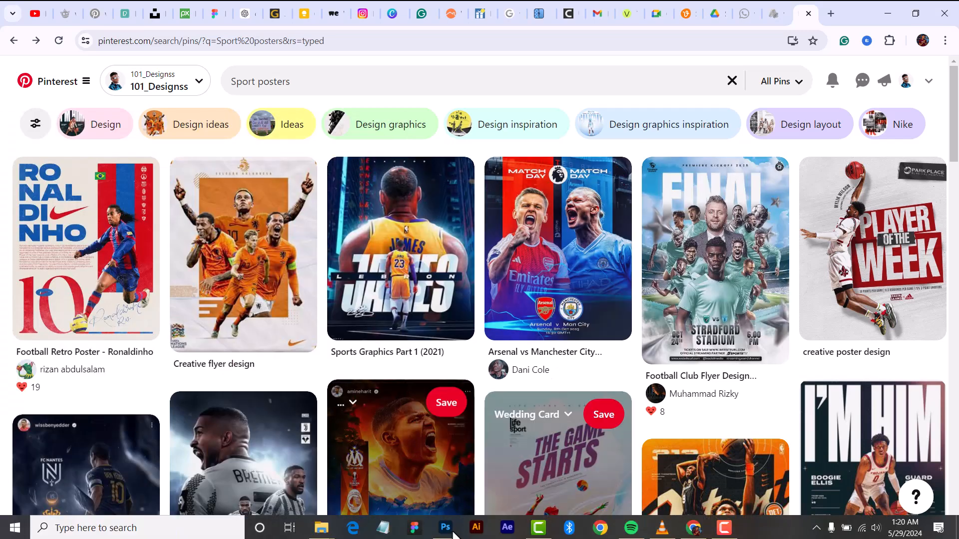
# Switch back to Photoshop with the Boxers Sample flyer (Winner) document.
pyautogui.press('super')
pyautogui.click(445, 530)
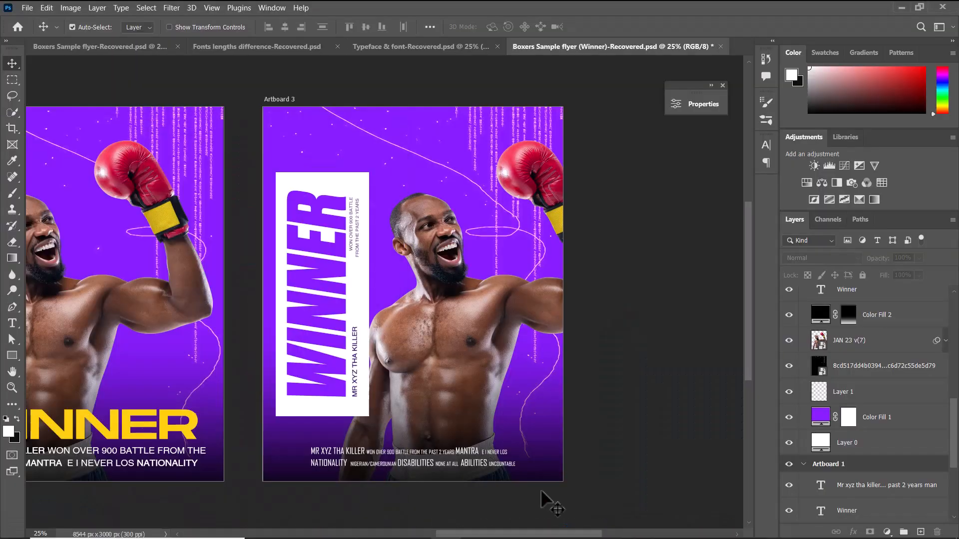